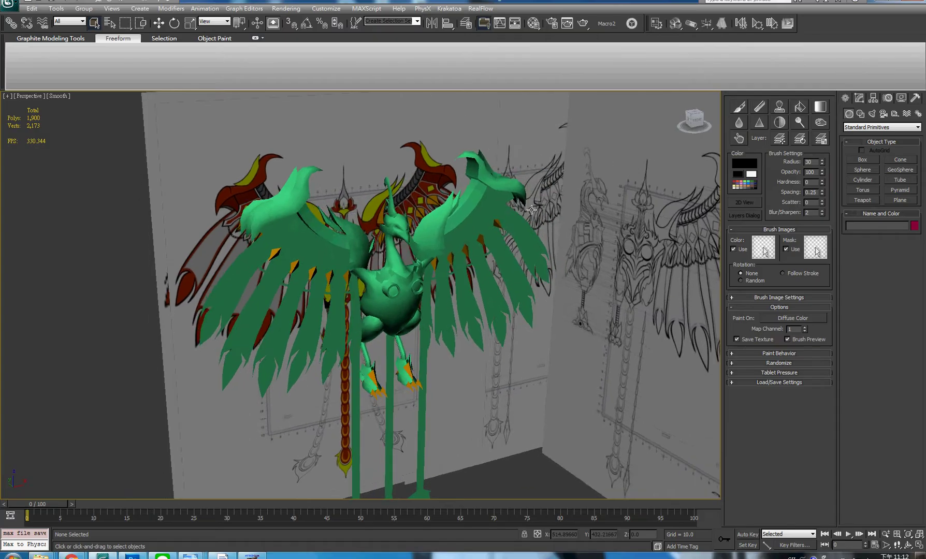
Assign the grey 06 - Default material to the phoenix model and show its edged faces.
scroll(513, 212, down, 2)
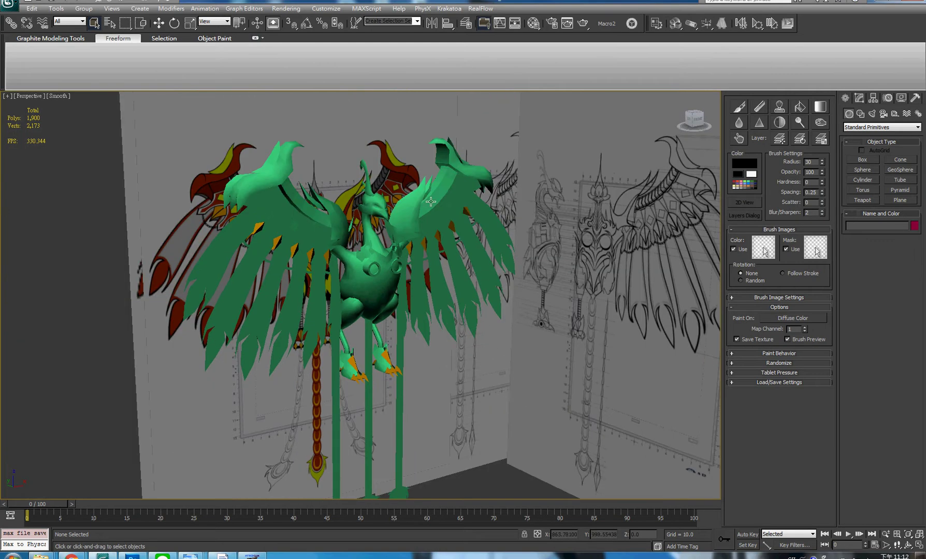
click(534, 23)
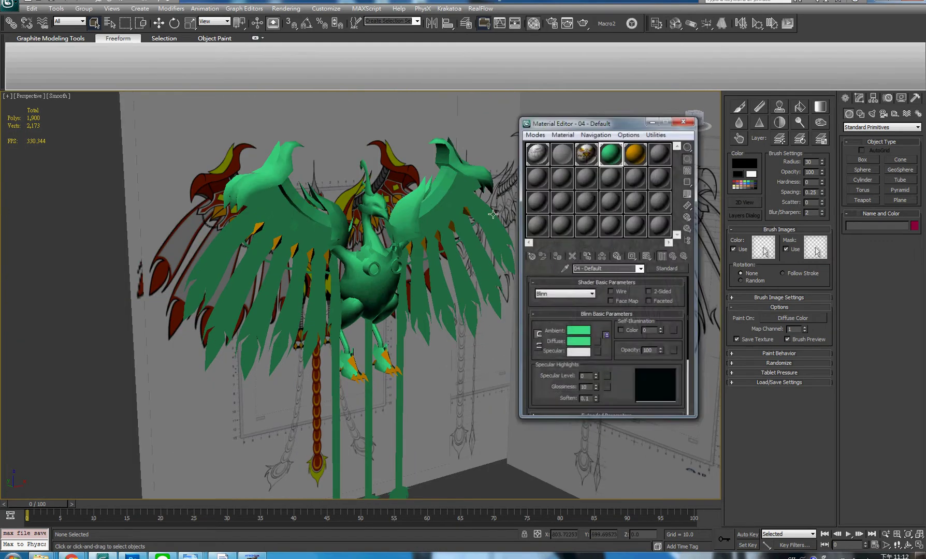
click(447, 209)
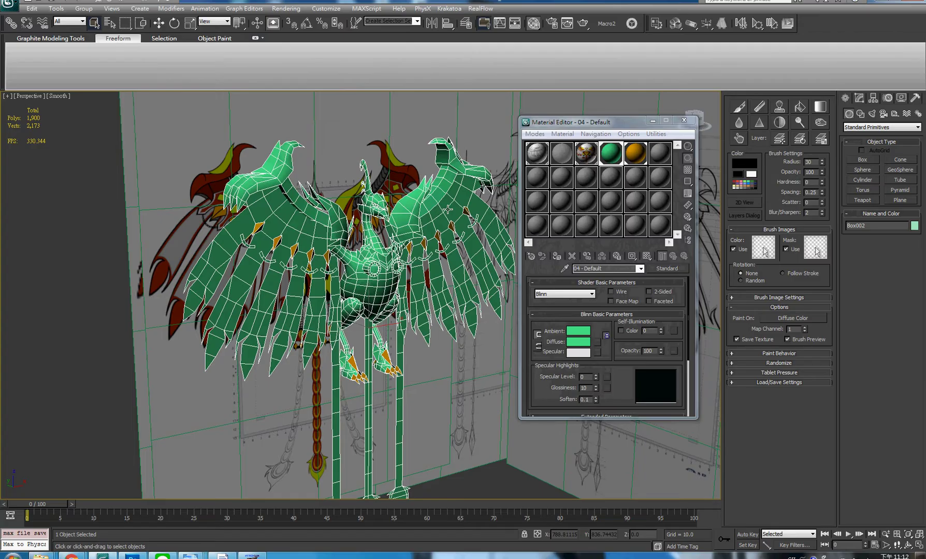
scroll(445, 207, up, 1)
mouse_move(445, 207)
alt+middle_down()
mouse_move(510, 199)
mouse_move(422, 224)
mouse_move(451, 205)
alt+middle_up()
click(660, 153)
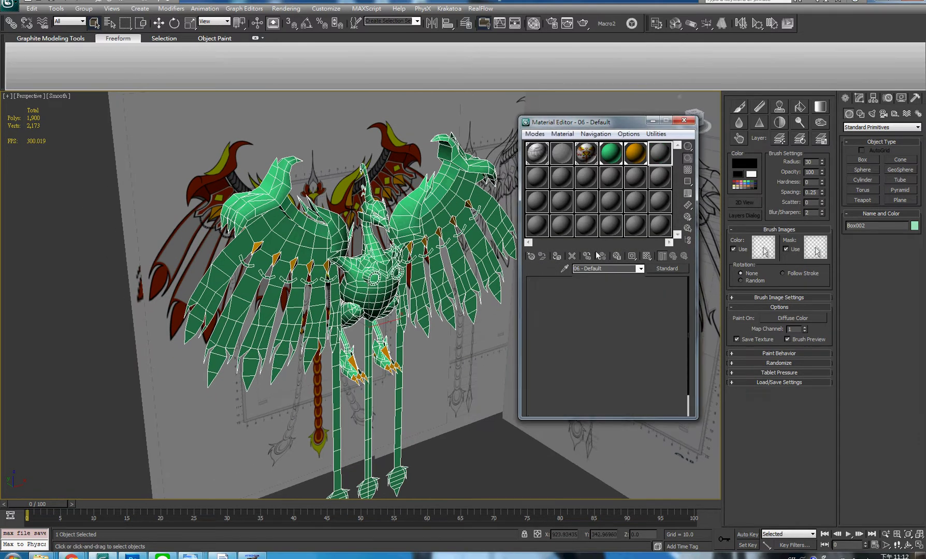
click(557, 257)
alt+middle_drag(460, 168, 446, 155)
key(F4)
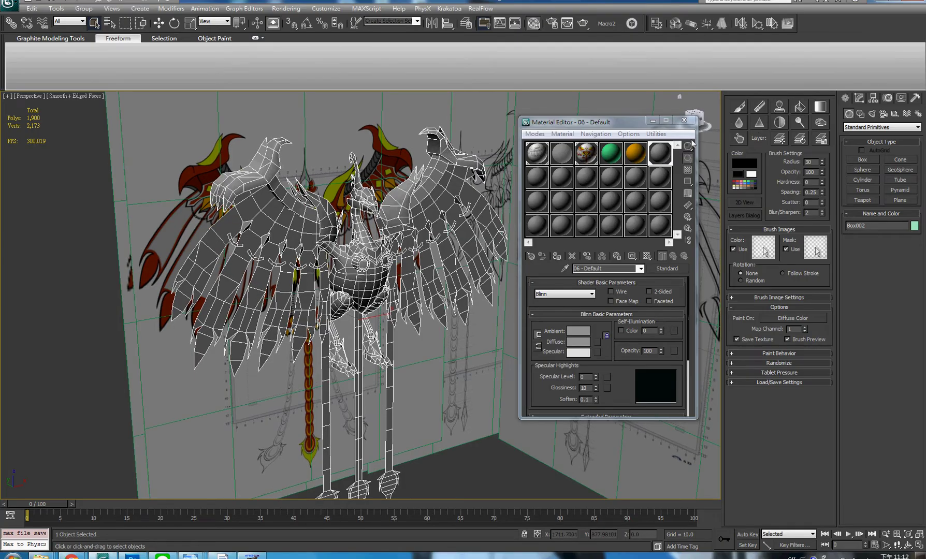
click(684, 120)
Start Viewport Canvas painting on a new 512 x 512 Diffuse Color texture saved as the JPEG file D:\AK\1.jpg.
click(738, 108)
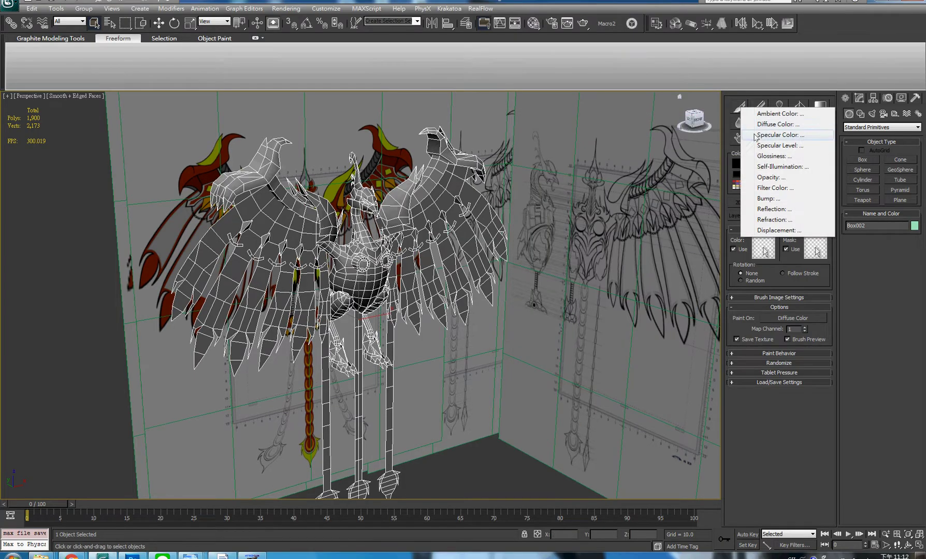
click(763, 131)
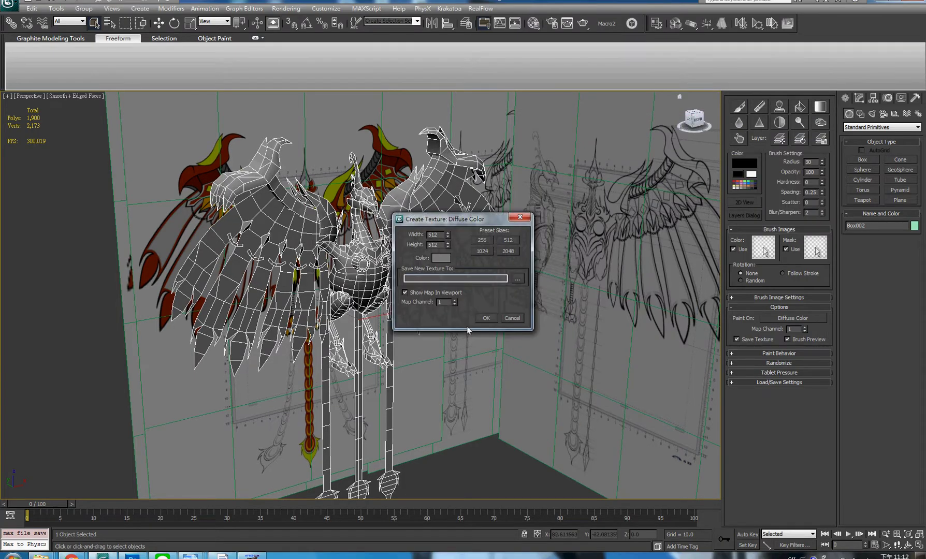
click(518, 279)
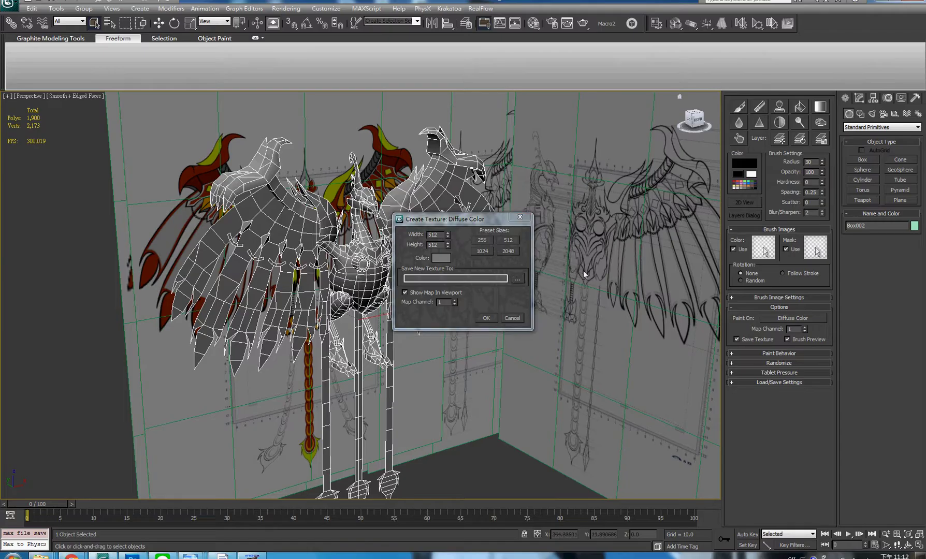
drag(925, 76, 365, 75)
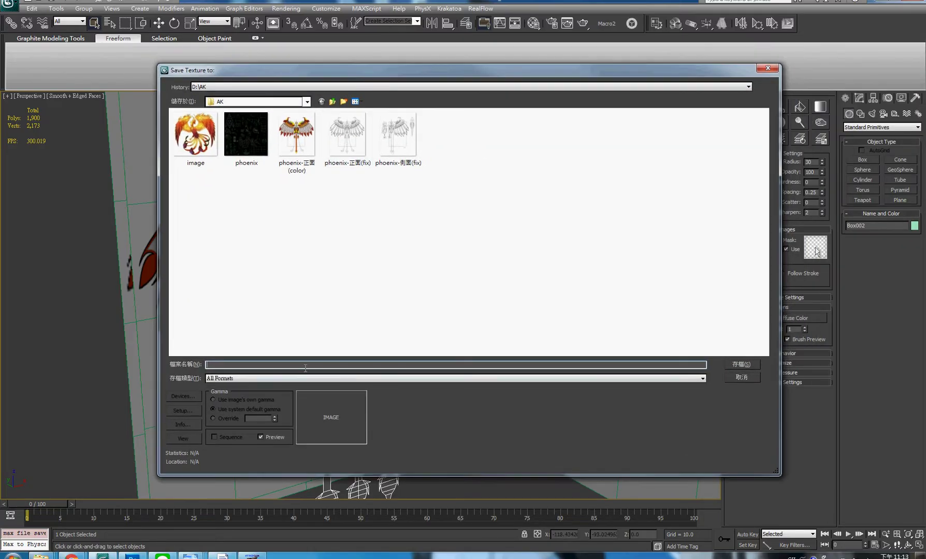
click(285, 379)
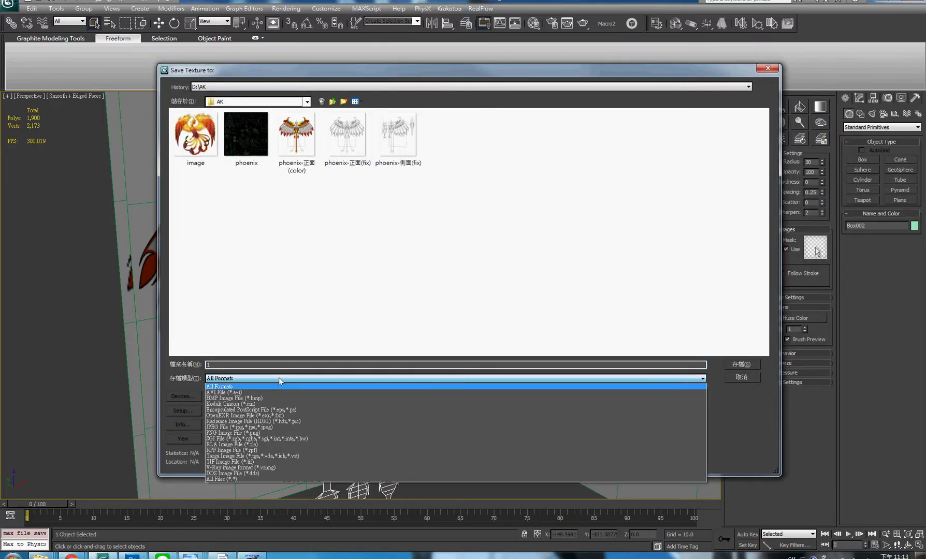
click(312, 428)
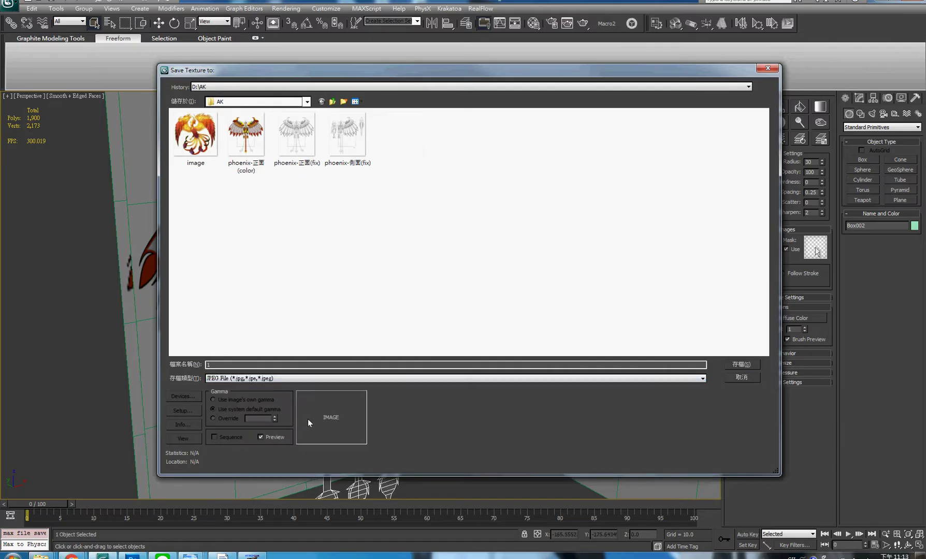
click(740, 365)
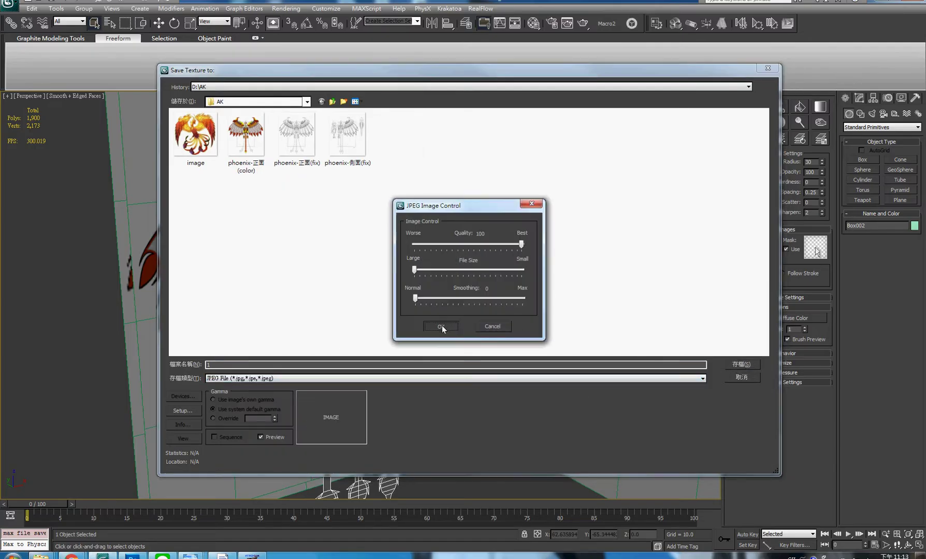
click(441, 326)
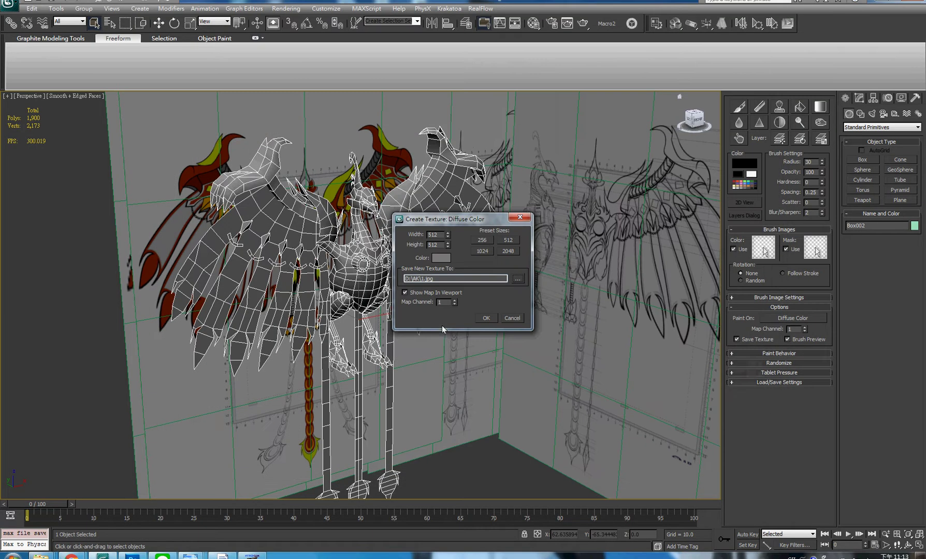
click(485, 319)
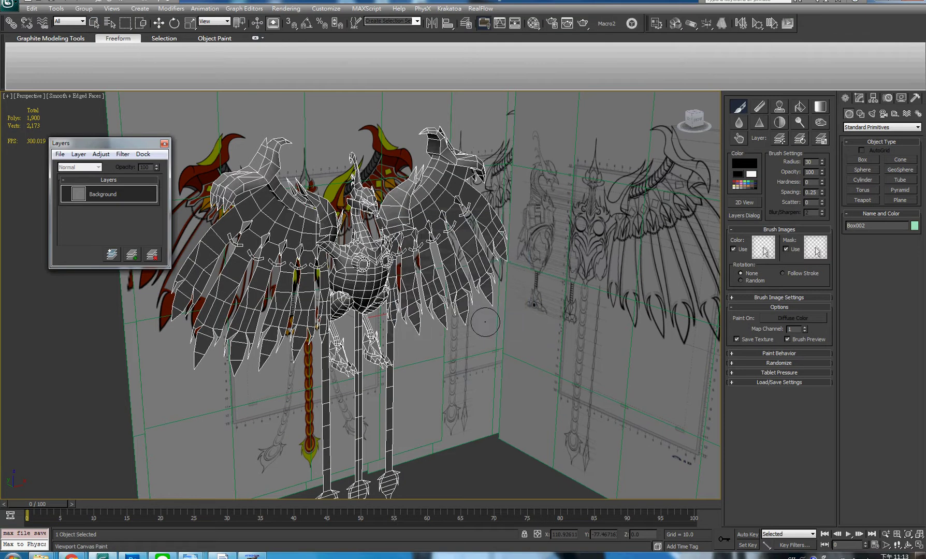
Hide the edged faces on the phoenix and add a new paint layer above Background.
mouse_move(484, 328)
alt+middle_down()
mouse_move(472, 358)
mouse_move(505, 422)
mouse_move(529, 389)
mouse_move(511, 374)
mouse_move(494, 380)
alt+middle_up()
scroll(491, 329, up, 5)
scroll(491, 329, down, 3)
key(F4)
key(F4)
key(F4)
scroll(494, 379, up, 3)
scroll(494, 380, down, 3)
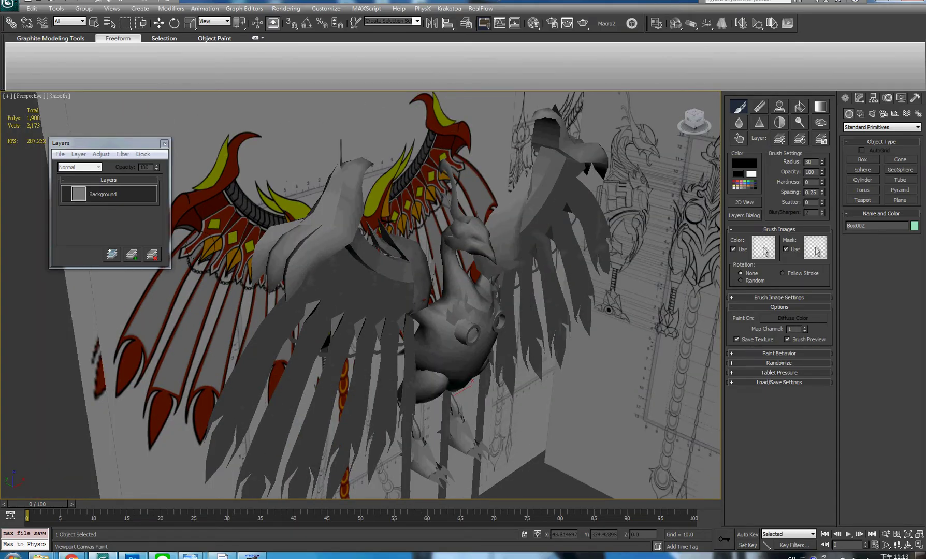
alt+middle_drag(389, 284, 324, 276)
click(131, 255)
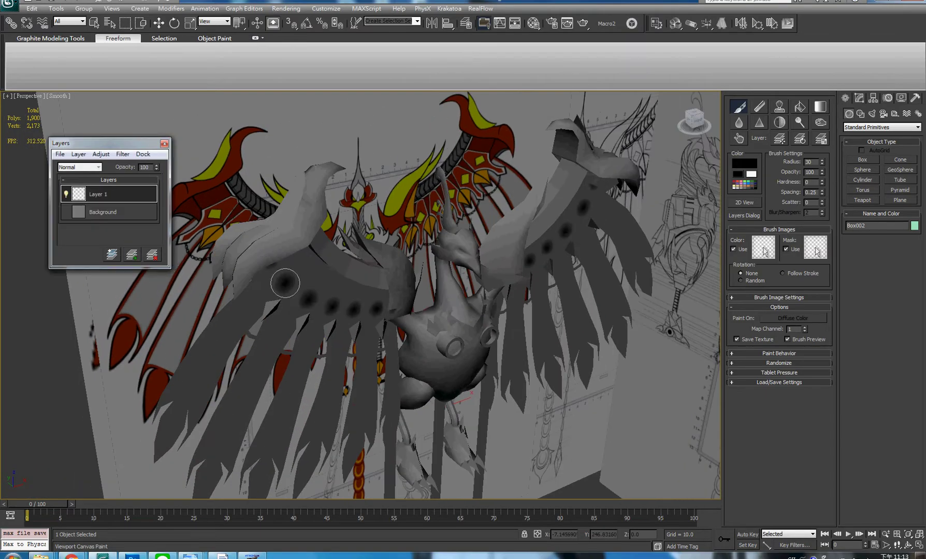
Set the viewport to Flat shading and sample the reference wing's dark red as the brush color.
alt+middle_drag(396, 290, 414, 287)
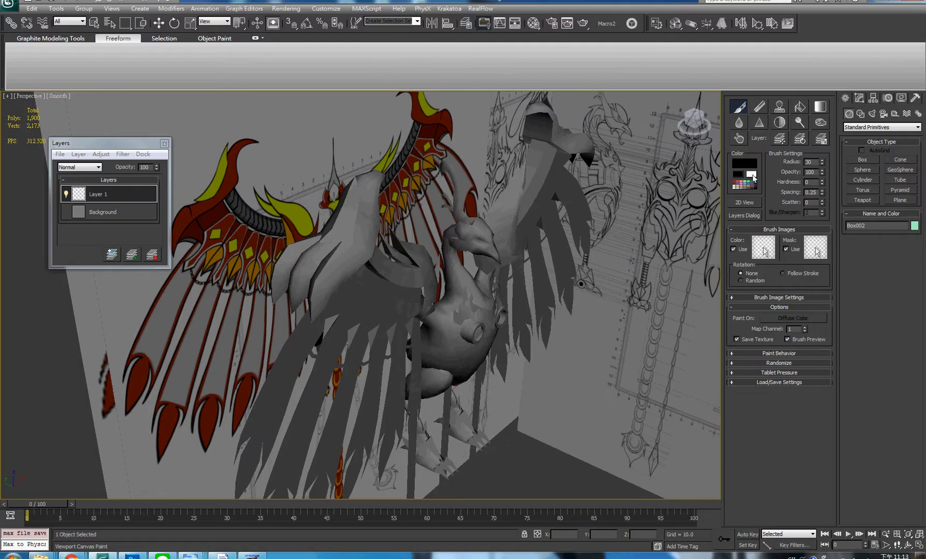
click(744, 166)
drag(311, 27, 333, 24)
alt+middle_drag(263, 192, 184, 156)
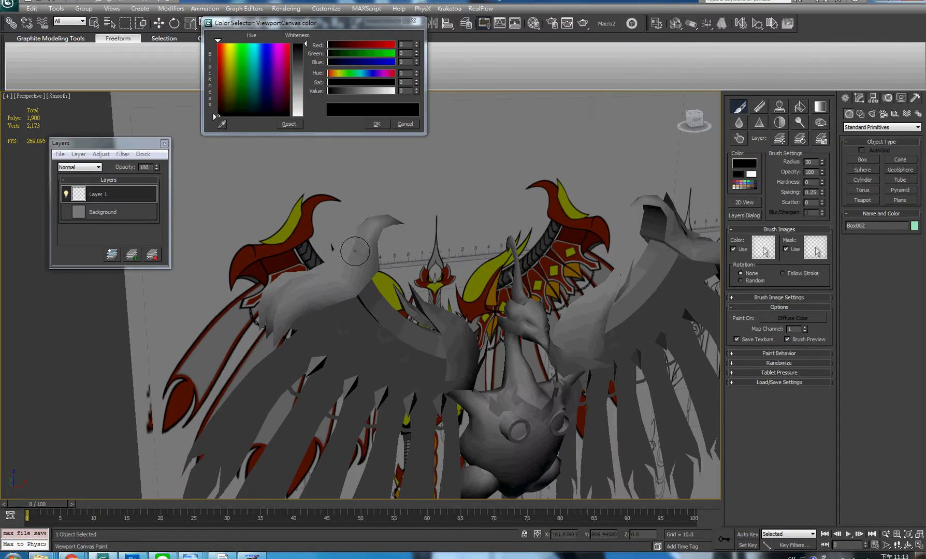
click(60, 99)
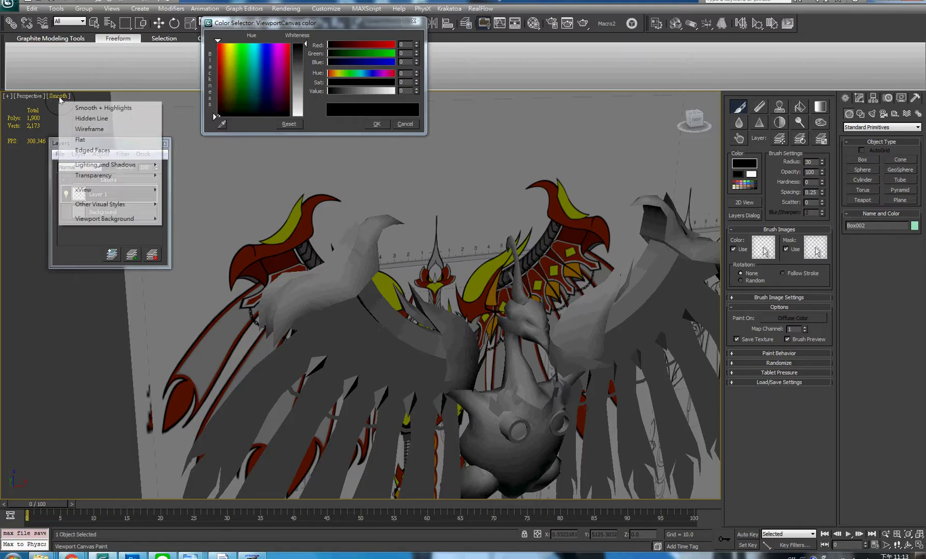
click(90, 138)
alt+middle_drag(291, 235, 294, 228)
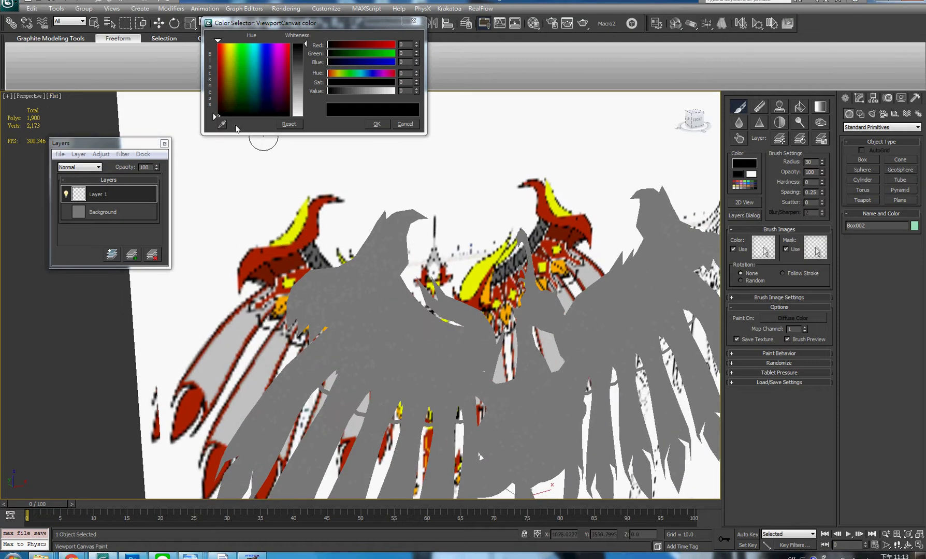
click(221, 123)
click(243, 259)
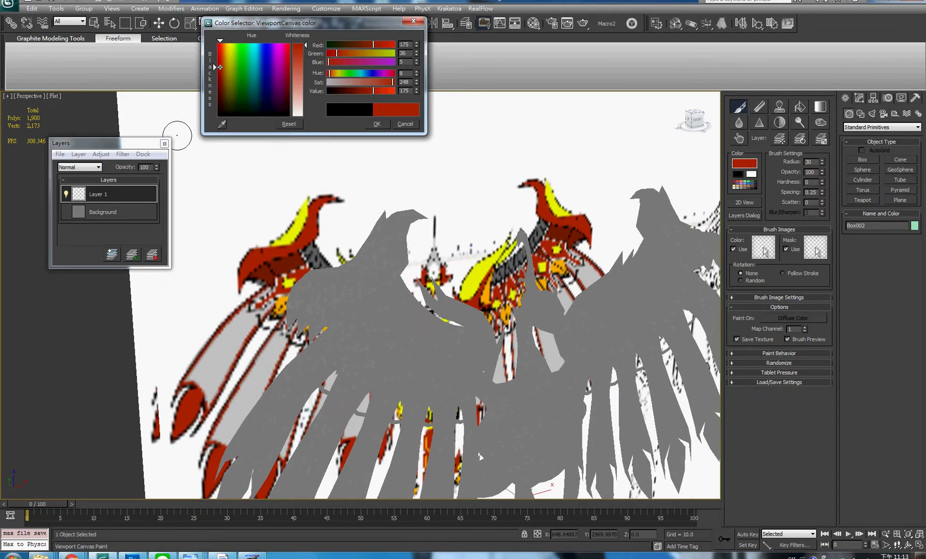
Change the viewport shading to Smooth + Highlights.
click(55, 96)
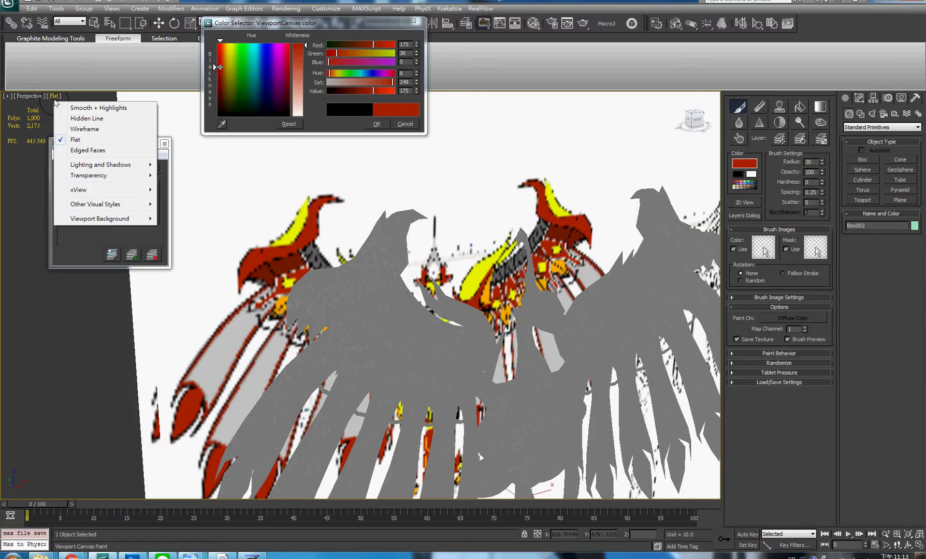
click(89, 108)
alt+middle_drag(267, 242, 266, 244)
scroll(266, 244, up, 2)
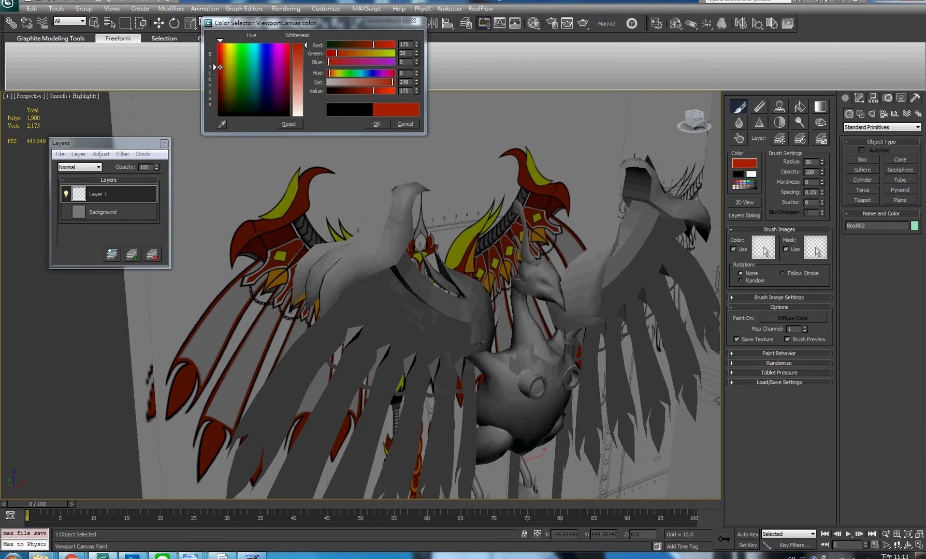
scroll(263, 242, down, 2)
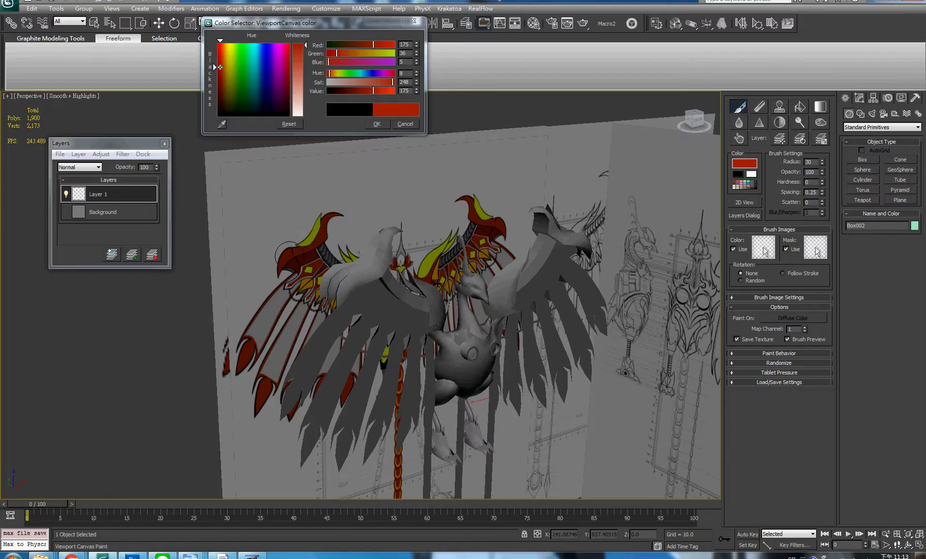
Reduce the brush radius to 21 and paint the front of the phoenix's upper wing crests red.
click(363, 267)
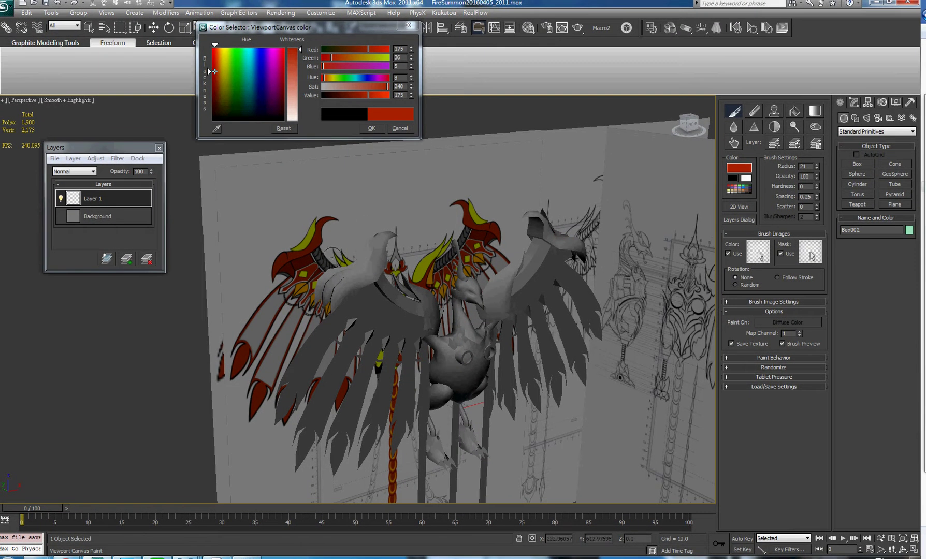
alt+middle_drag(360, 202, 320, 210)
mouse_move(321, 267)
mouse_down()
mouse_move(314, 271)
mouse_move(346, 236)
mouse_move(322, 244)
mouse_up()
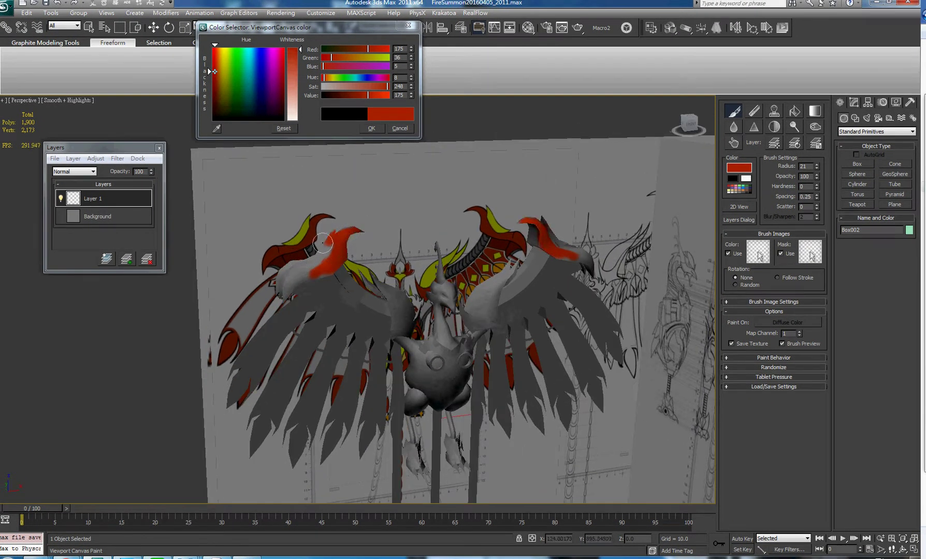
mouse_move(329, 242)
alt+middle_down()
mouse_move(334, 255)
mouse_move(326, 251)
alt+middle_up()
mouse_move(337, 284)
mouse_down()
mouse_move(306, 296)
mouse_move(291, 308)
mouse_move(296, 317)
mouse_move(307, 308)
mouse_move(311, 331)
mouse_move(364, 296)
mouse_move(356, 254)
mouse_up()
mouse_move(355, 254)
alt+middle_down()
mouse_move(372, 235)
mouse_move(344, 232)
mouse_move(384, 246)
mouse_move(331, 263)
alt+middle_up()
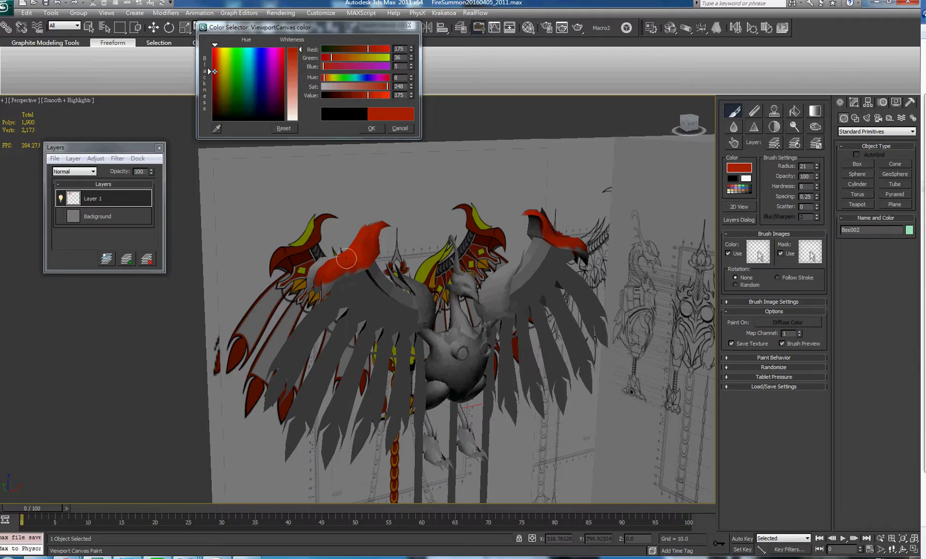
drag(317, 274, 314, 273)
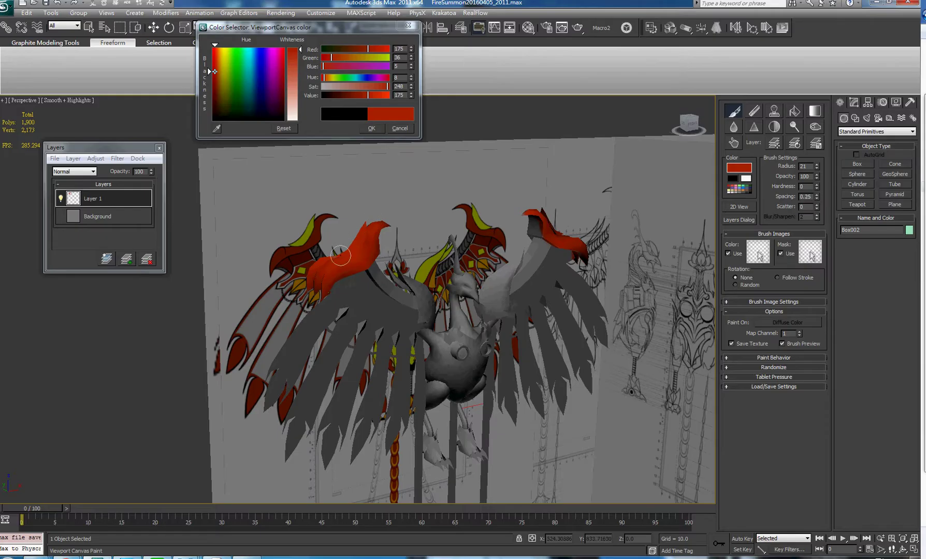
Isolate the phoenix and paint the back side of the upper wing crests red.
alt+middle_drag(354, 231, 389, 234)
key(alt+q)
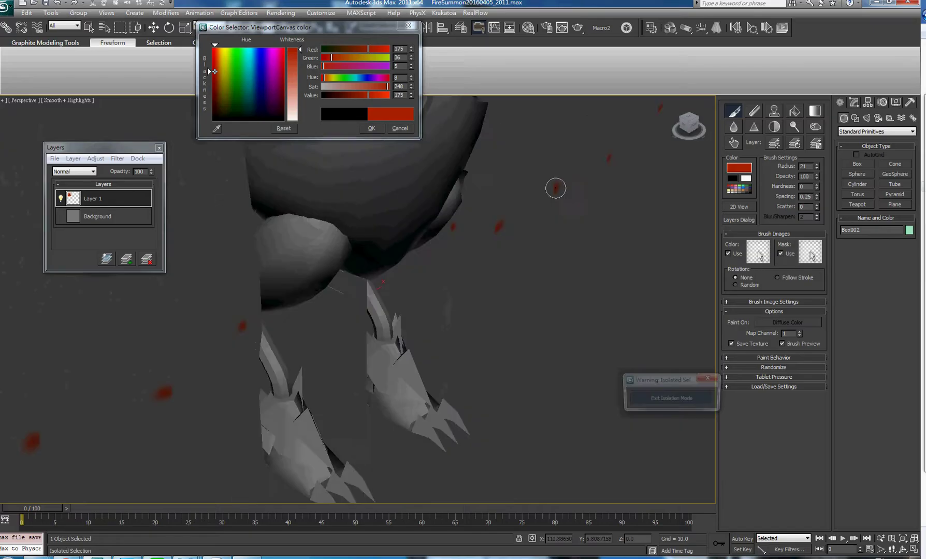
alt+middle_drag(445, 219, 533, 251)
scroll(414, 246, down, 5)
key(7)
drag(520, 199, 492, 171)
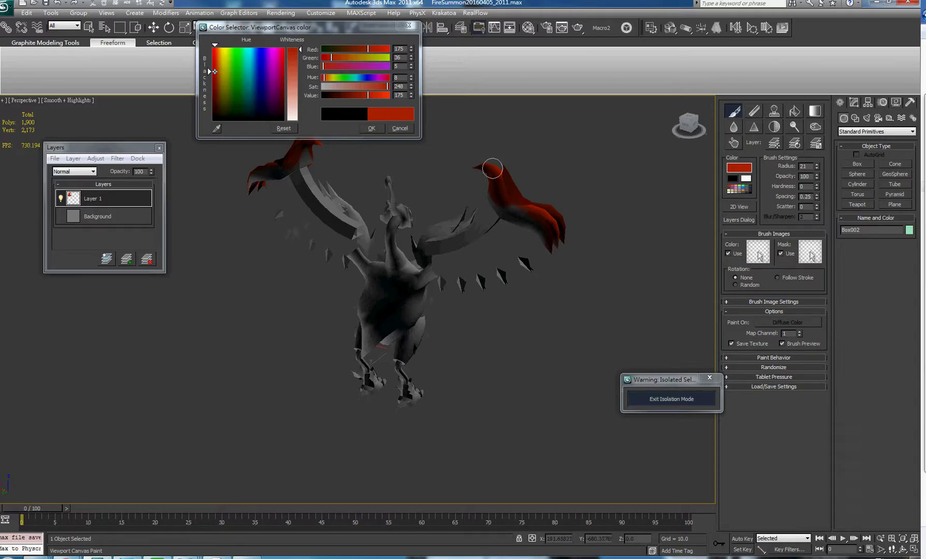
mouse_move(502, 207)
mouse_down()
mouse_move(525, 205)
mouse_move(533, 217)
mouse_move(510, 217)
mouse_move(537, 229)
mouse_move(533, 220)
mouse_up()
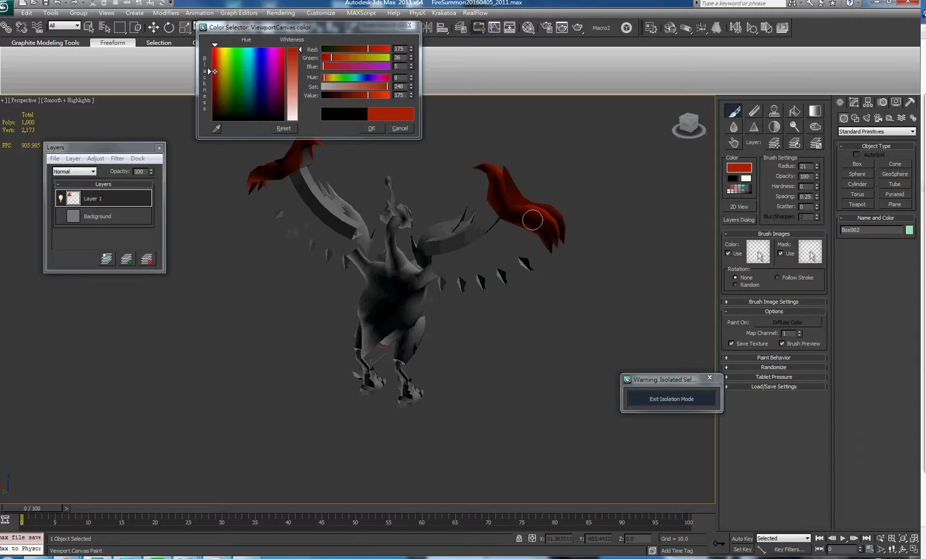
Check the red paint coverage on both wing crests in Flat shading, then return to Smooth + Highlights.
alt+middle_drag(541, 180, 421, 208)
mouse_move(421, 208)
middle_down()
mouse_move(417, 236)
mouse_move(372, 234)
mouse_move(394, 239)
middle_up()
click(80, 100)
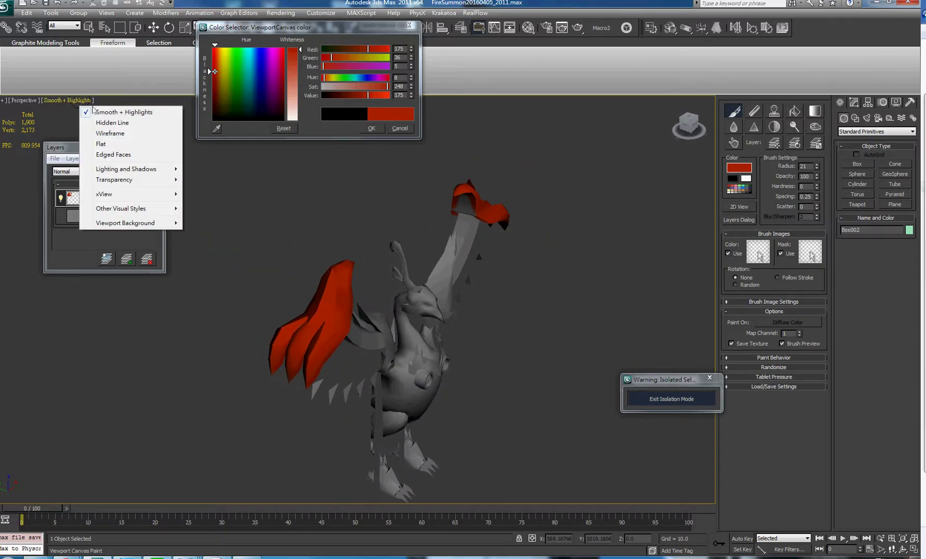
click(93, 145)
mouse_move(236, 238)
alt+middle_down()
mouse_move(254, 267)
mouse_move(168, 195)
alt+middle_up()
click(49, 100)
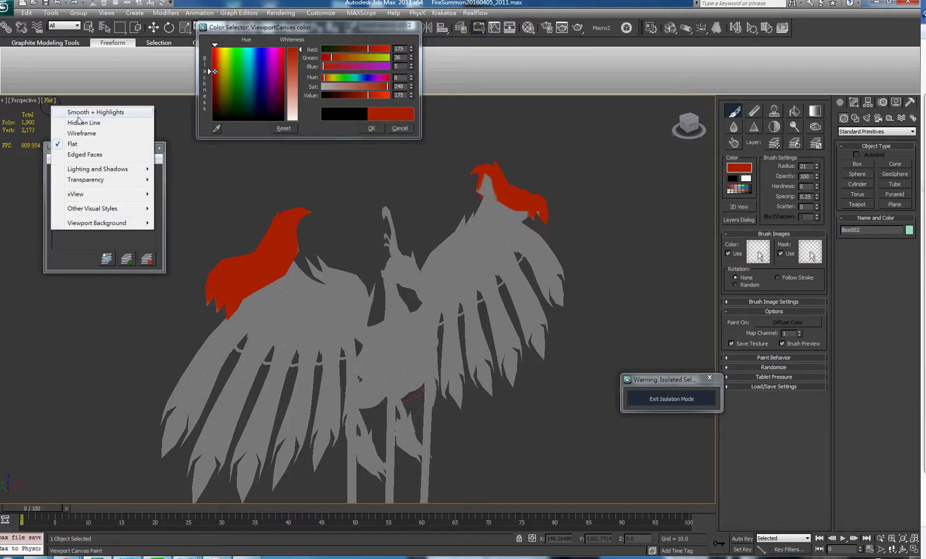
click(85, 111)
mouse_move(218, 208)
alt+middle_down()
mouse_move(231, 217)
mouse_move(253, 201)
mouse_move(281, 202)
alt+middle_up()
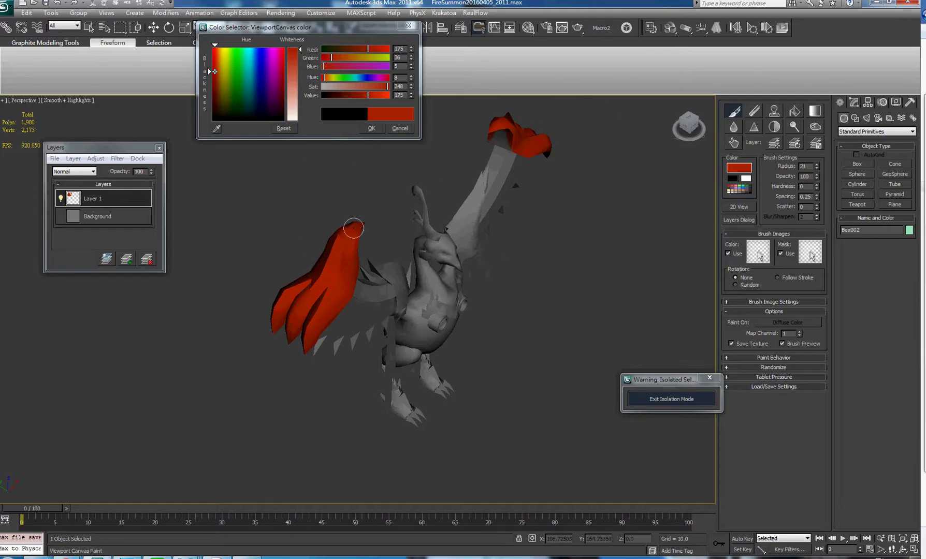
mouse_move(343, 227)
alt+middle_down()
mouse_move(312, 223)
mouse_move(362, 198)
alt+middle_up()
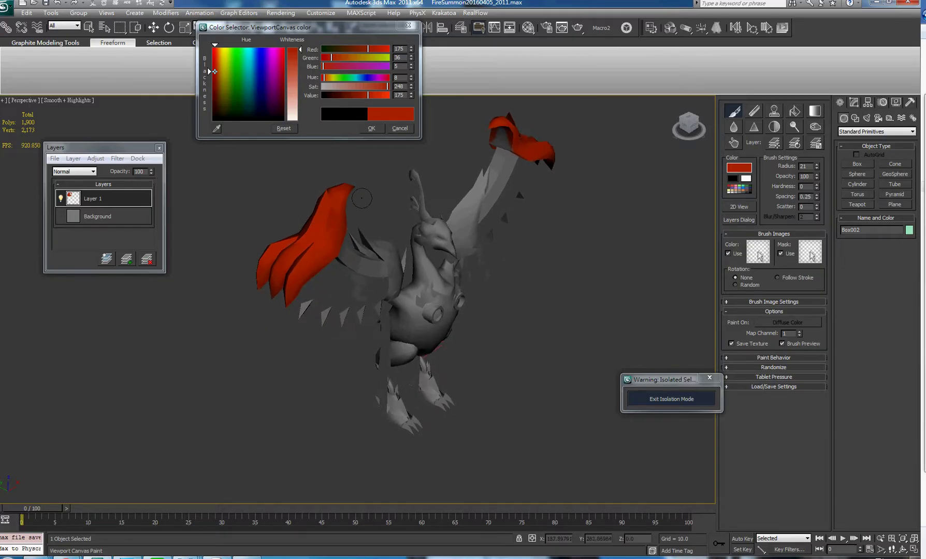
Open the 2D paint view of the texture and arrange it beside the model, clear of the isolation warning.
click(740, 207)
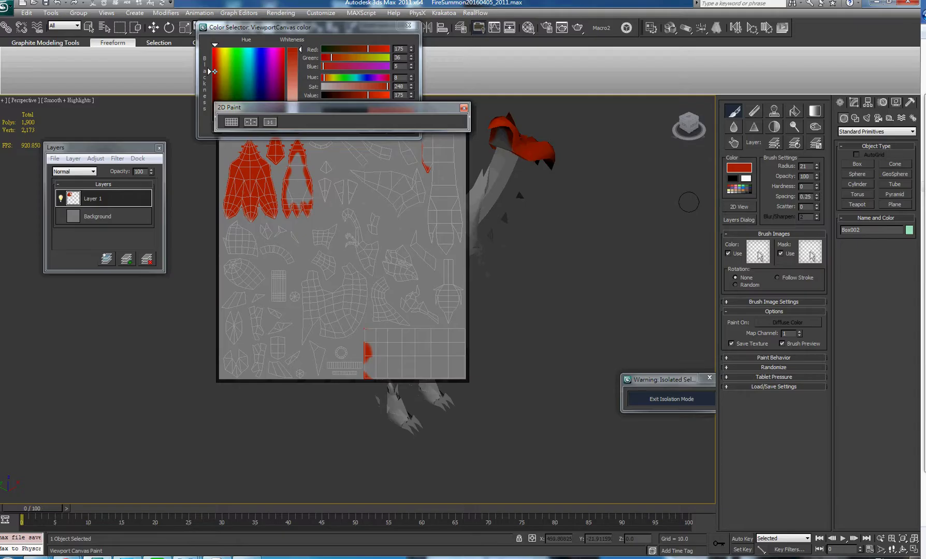
drag(397, 112, 624, 130)
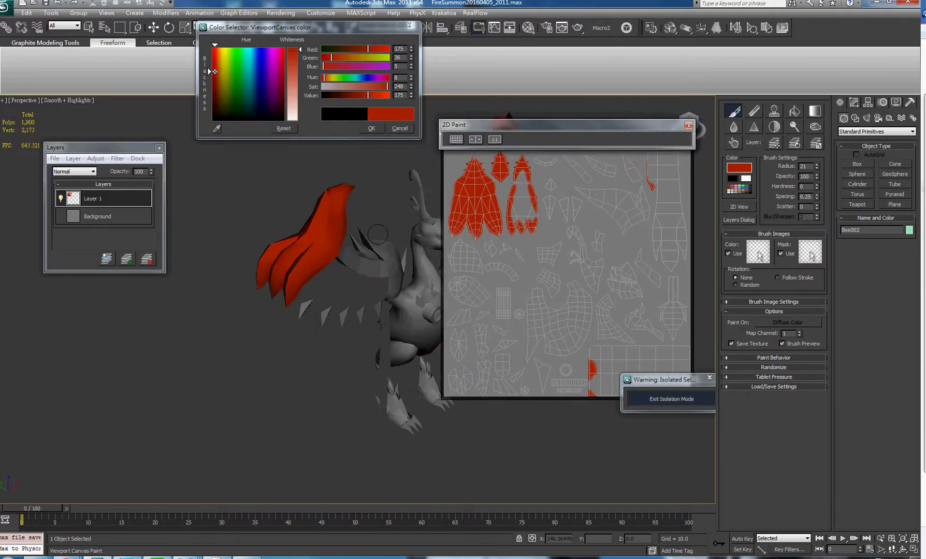
alt+middle_drag(326, 243, 308, 257)
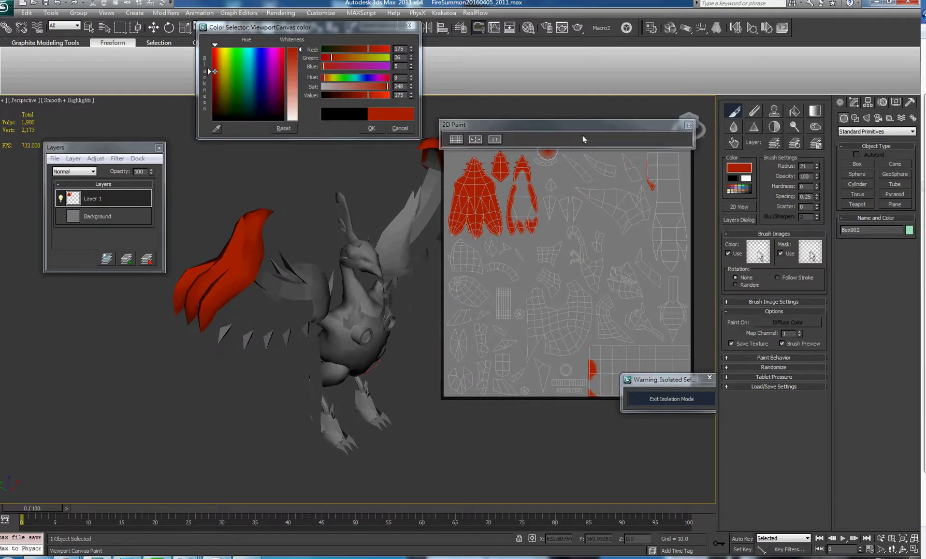
mouse_move(586, 129)
mouse_down()
mouse_move(580, 206)
mouse_move(589, 204)
mouse_up()
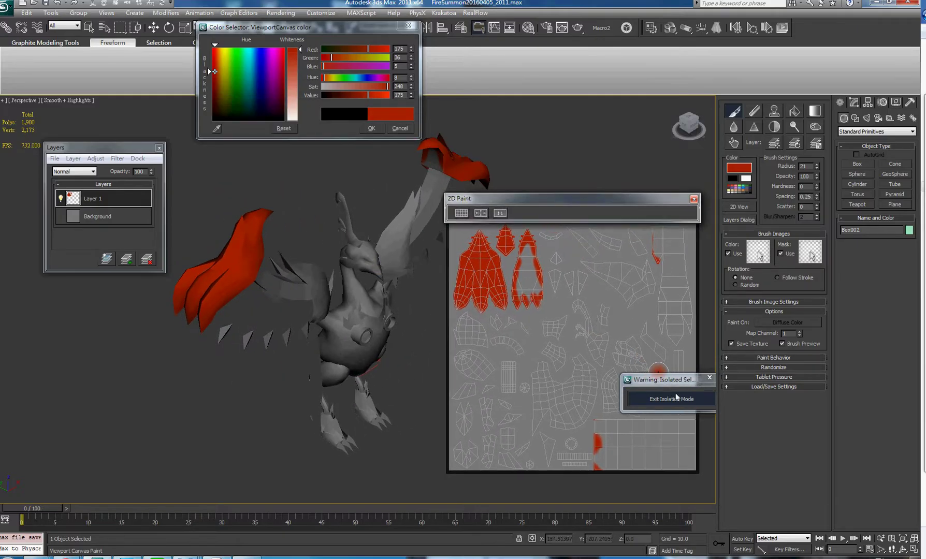
mouse_move(666, 384)
mouse_down()
mouse_move(655, 384)
mouse_move(583, 492)
mouse_move(587, 504)
mouse_up()
alt+middle_drag(362, 303, 331, 305)
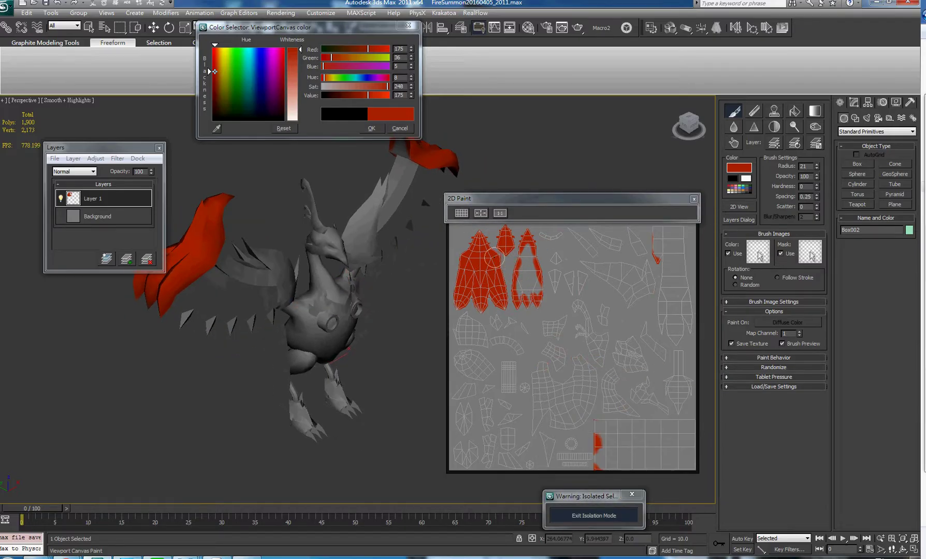
Reduce the brush radius to 9, dab red and dark red (47, 10, 1) swatches in an empty texture corner, and sample the red one.
ctrl+shift+drag(490, 259, 469, 250)
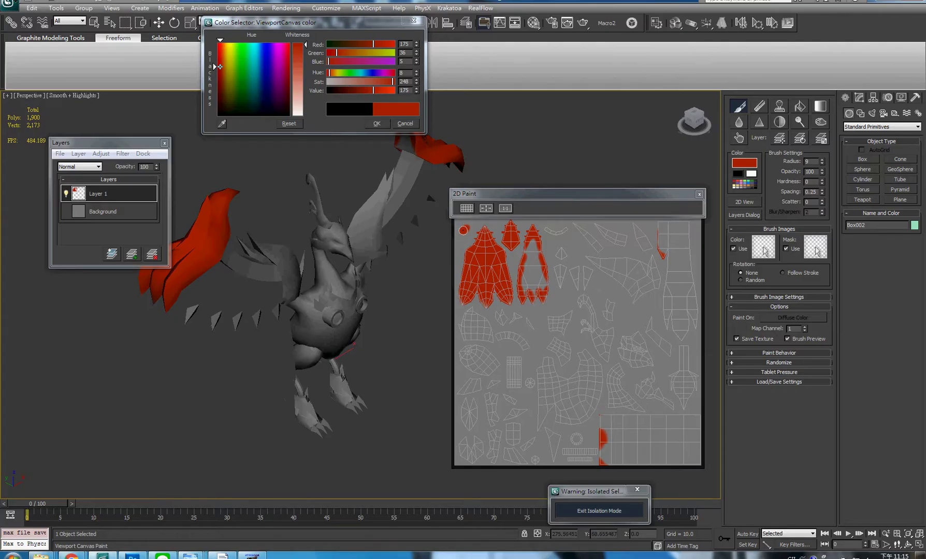
alt+middle_drag(327, 280, 365, 177)
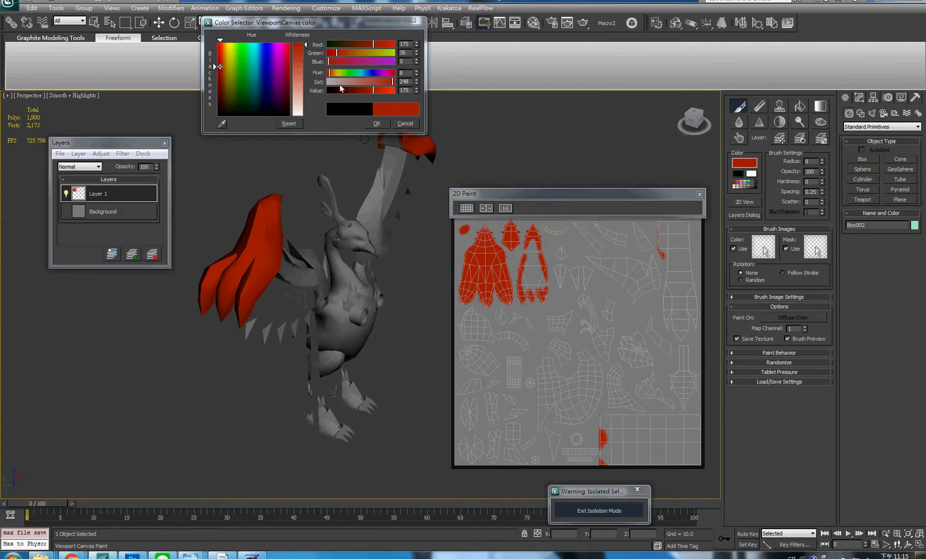
drag(371, 95, 341, 91)
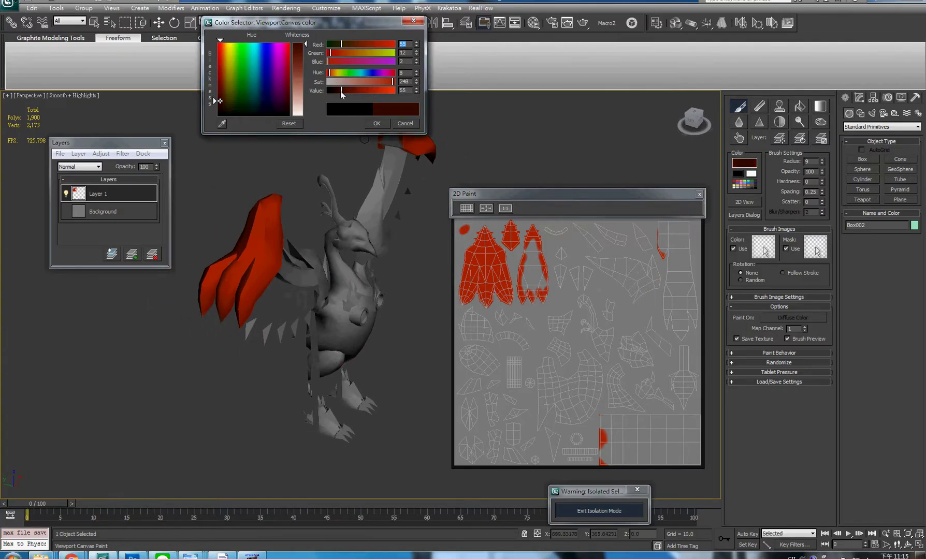
click(465, 238)
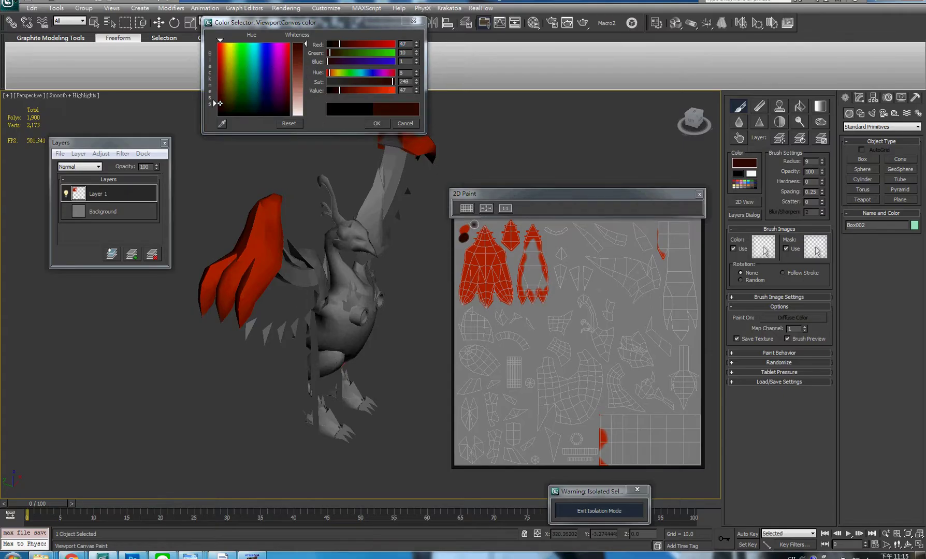
click(228, 130)
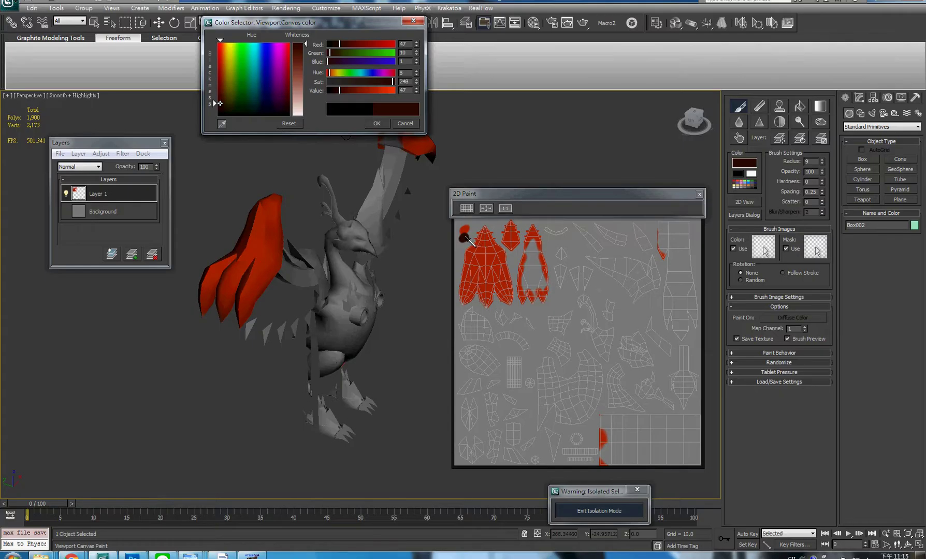
click(465, 229)
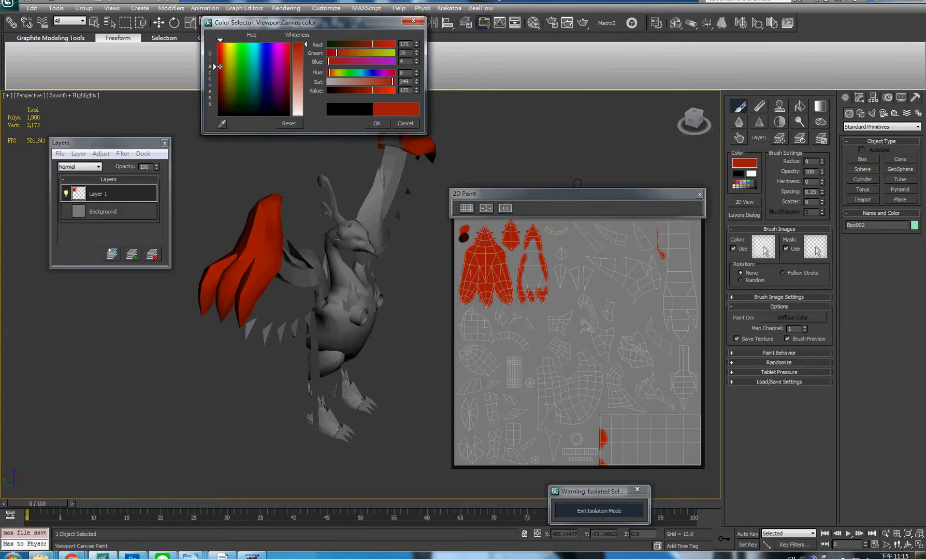
Choose the pinkish-violet palette color, lighten it to RGB 234, 196, 236, and dab it beside the red swatch on the texture.
click(745, 183)
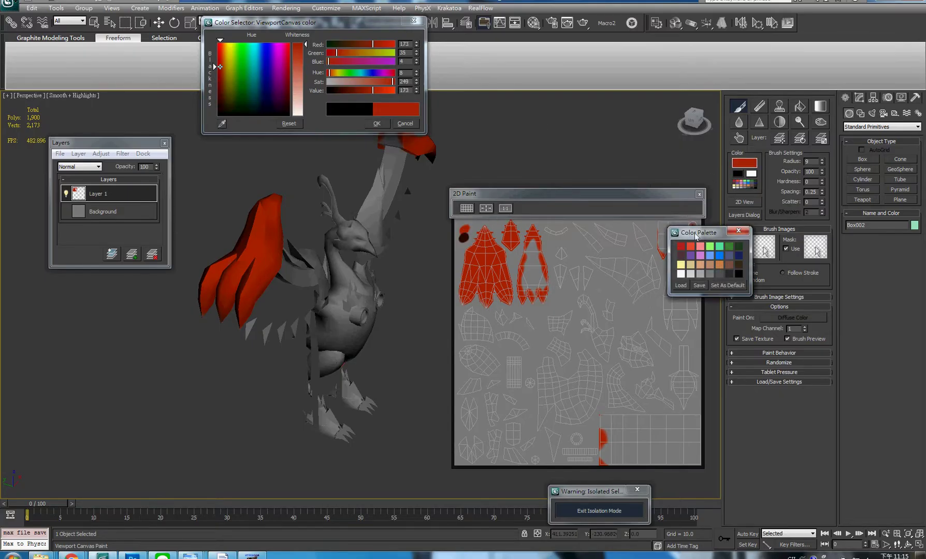
mouse_move(696, 237)
mouse_down()
mouse_move(675, 200)
mouse_move(545, 93)
mouse_move(519, 100)
mouse_up()
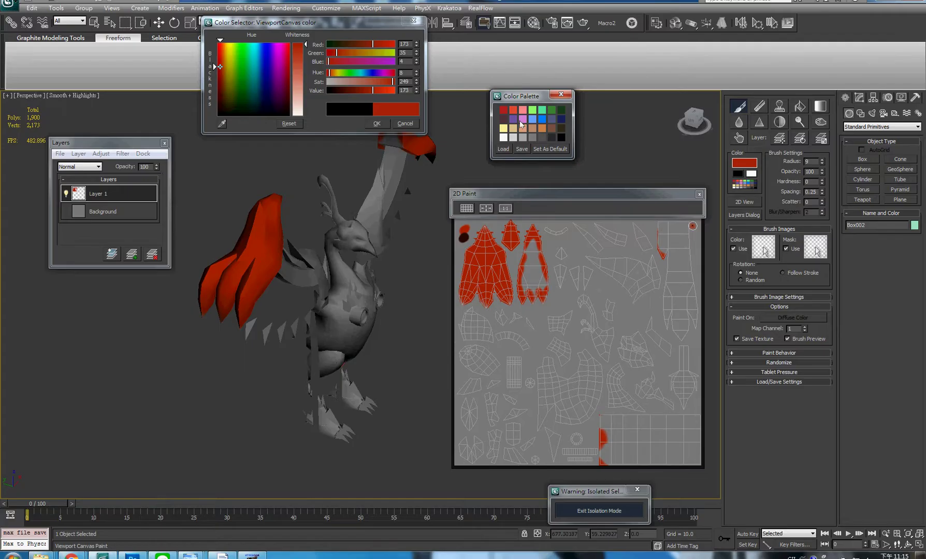
click(522, 121)
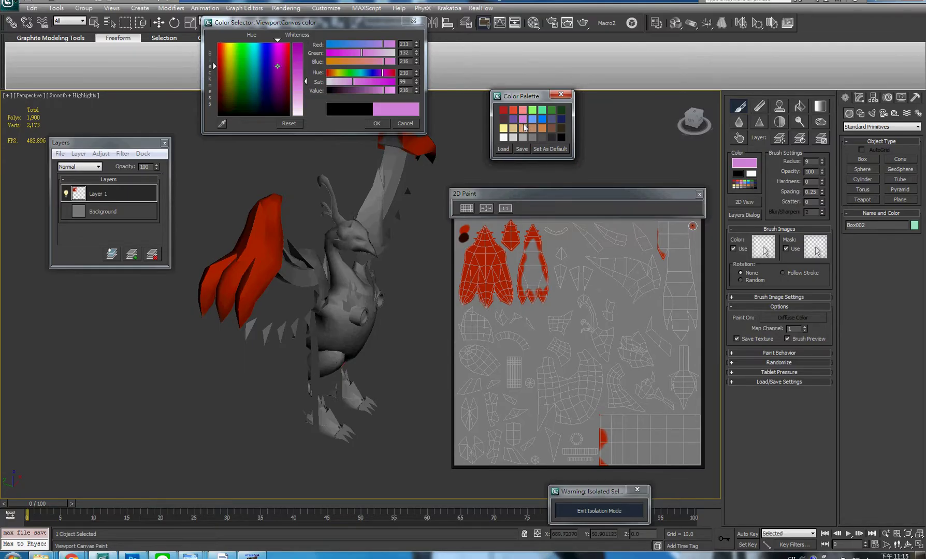
drag(304, 93, 305, 102)
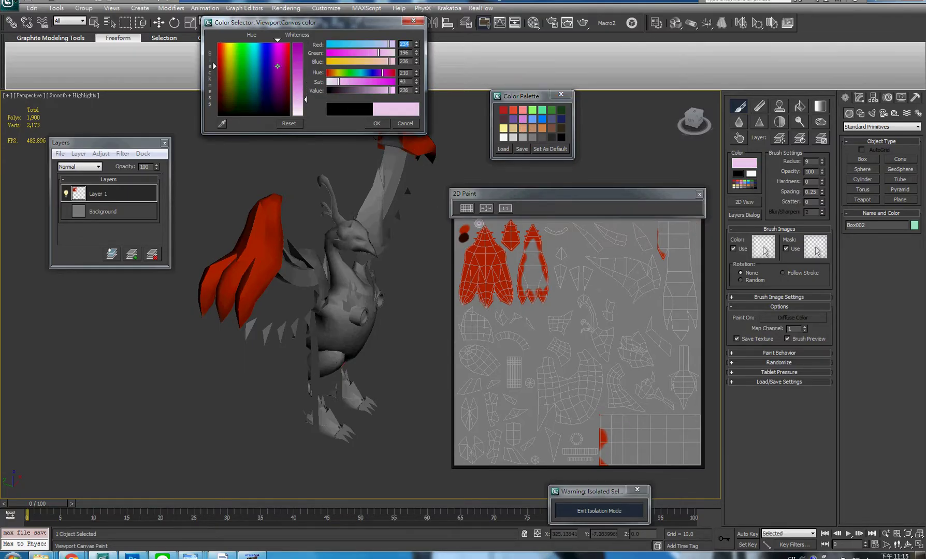
click(472, 228)
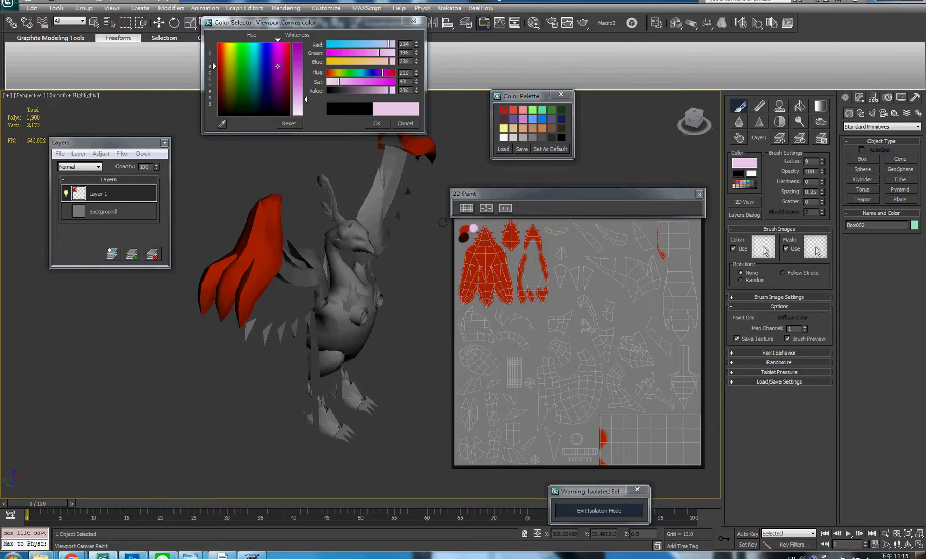
Paint a pale pink highlight on the innermost feather tip of the wing crest.
alt+middle_drag(442, 223, 290, 180)
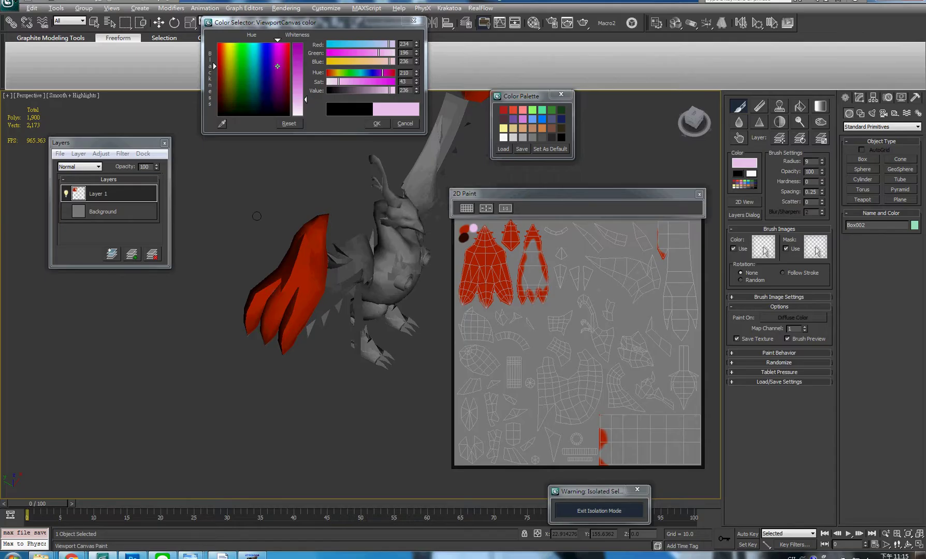
alt+middle_drag(256, 216, 257, 212)
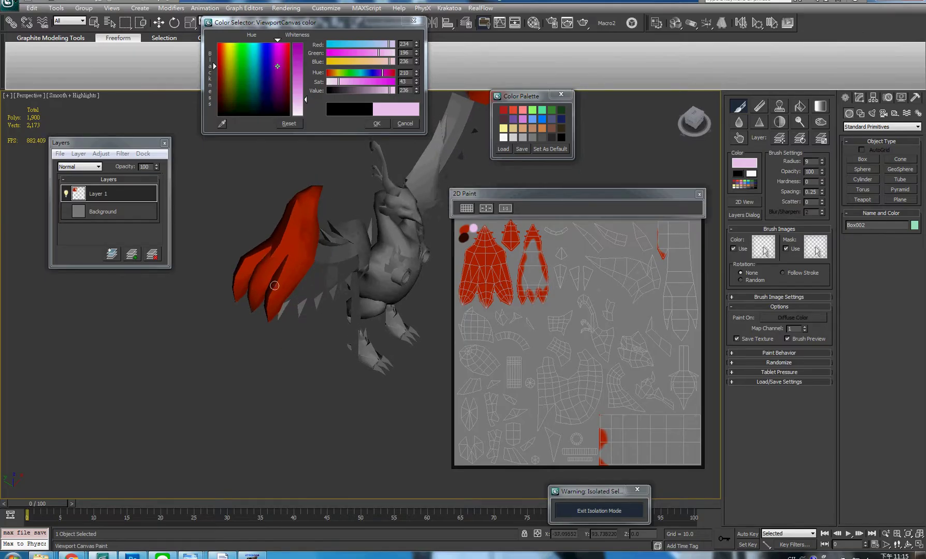
drag(270, 299, 270, 309)
mouse_move(272, 288)
alt+middle_down()
mouse_move(290, 234)
mouse_move(298, 234)
mouse_move(282, 238)
alt+middle_up()
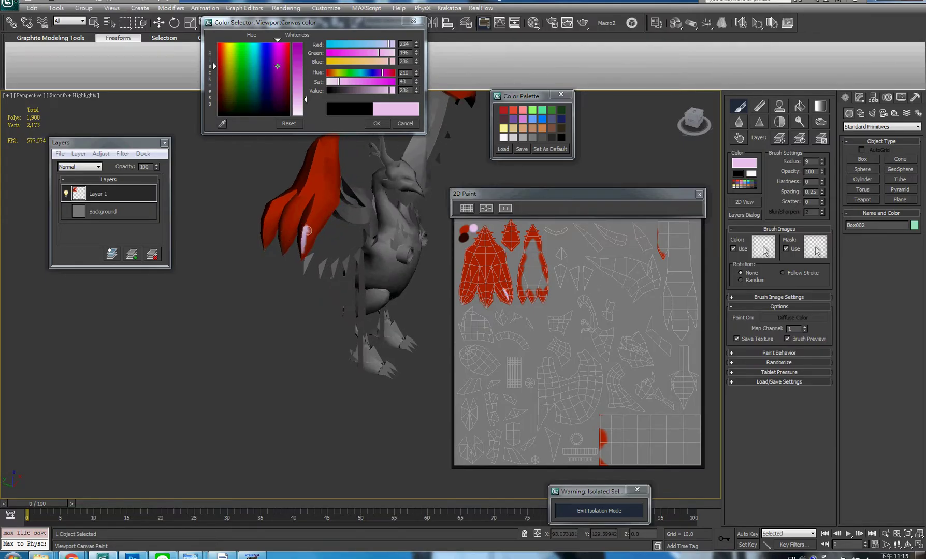
mouse_move(317, 221)
alt+middle_down()
mouse_move(336, 241)
mouse_move(331, 203)
alt+middle_up()
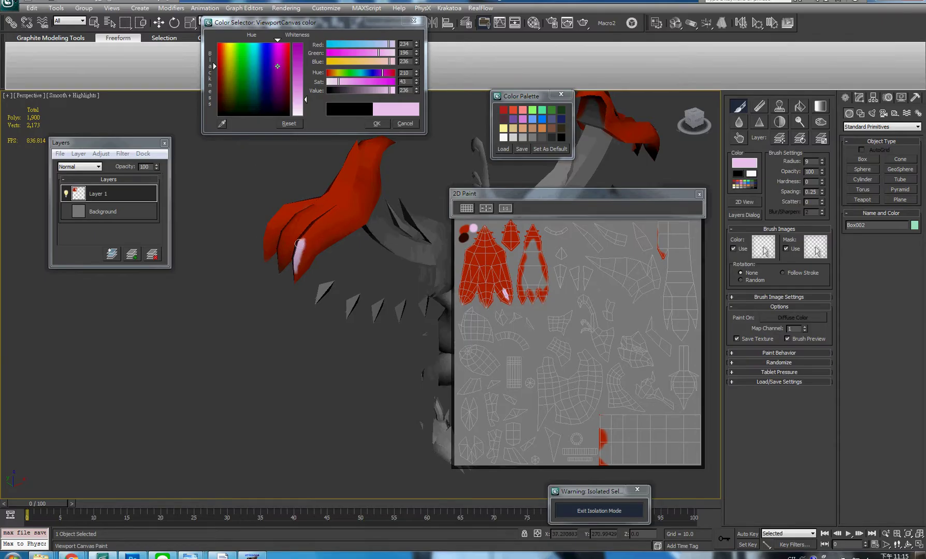
drag(299, 267, 300, 263)
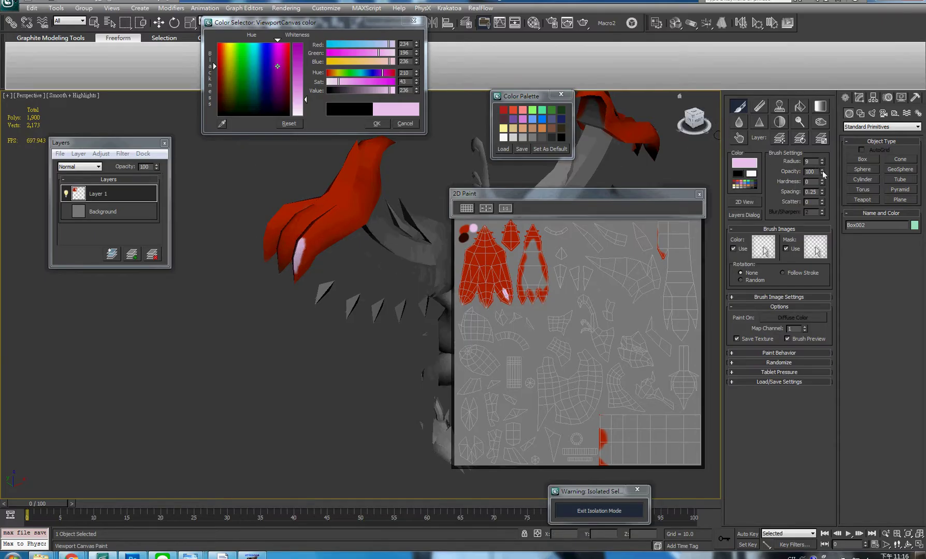
Lower the brush opacity to 73, sample the red swatch, and paint back over the edge of the pink highlight.
drag(824, 182, 823, 184)
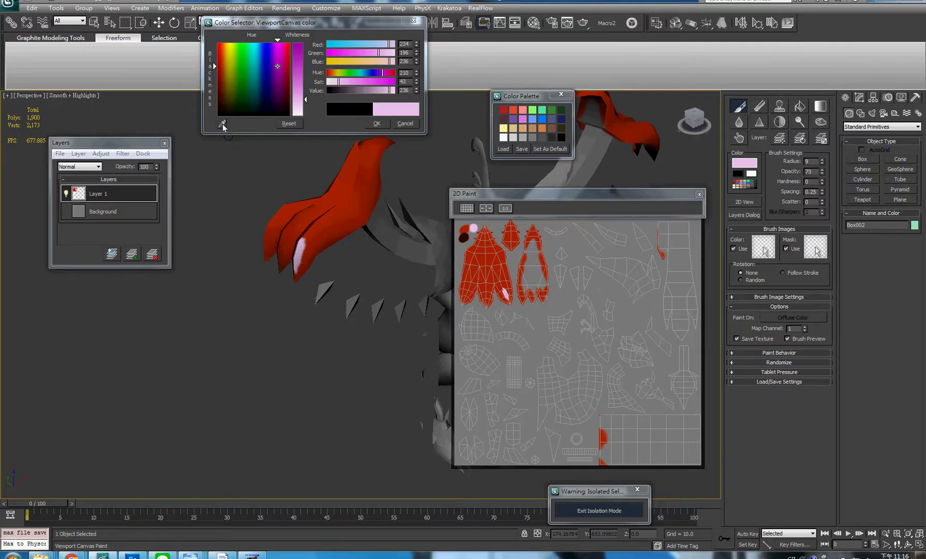
click(223, 125)
click(462, 229)
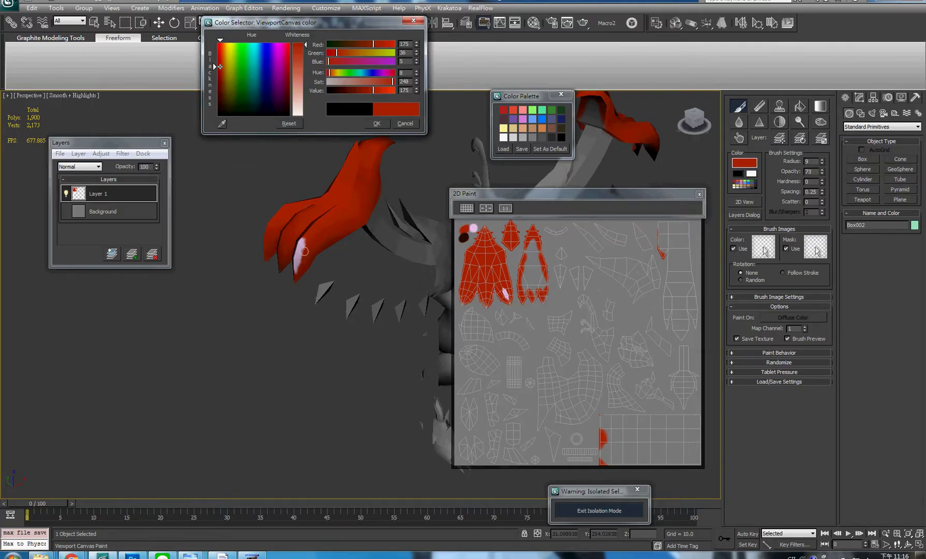
drag(307, 244, 300, 270)
Sample the pale pink swatch and broaden the feather-tip highlight using opacity 47 and brush radius 18.
click(222, 124)
click(473, 228)
click(822, 174)
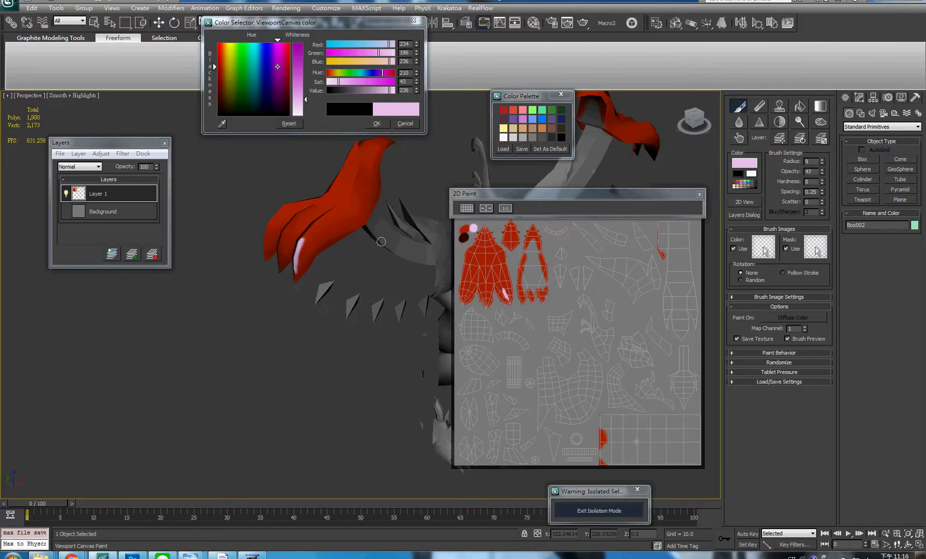
ctrl+shift+drag(302, 254, 299, 249)
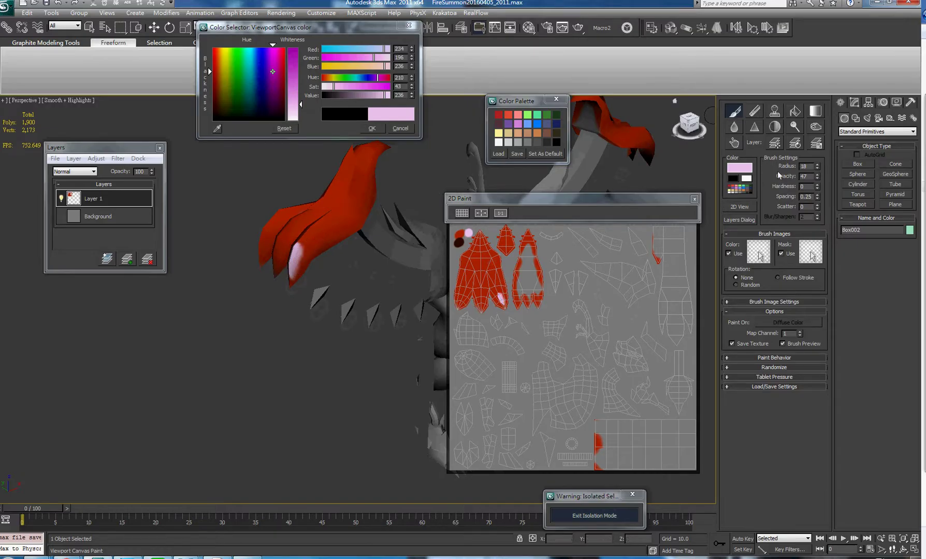
Lower the brush opacity to 18 and build up soft pale pink highlights on all three feather tips of the wing crest.
drag(818, 179, 817, 185)
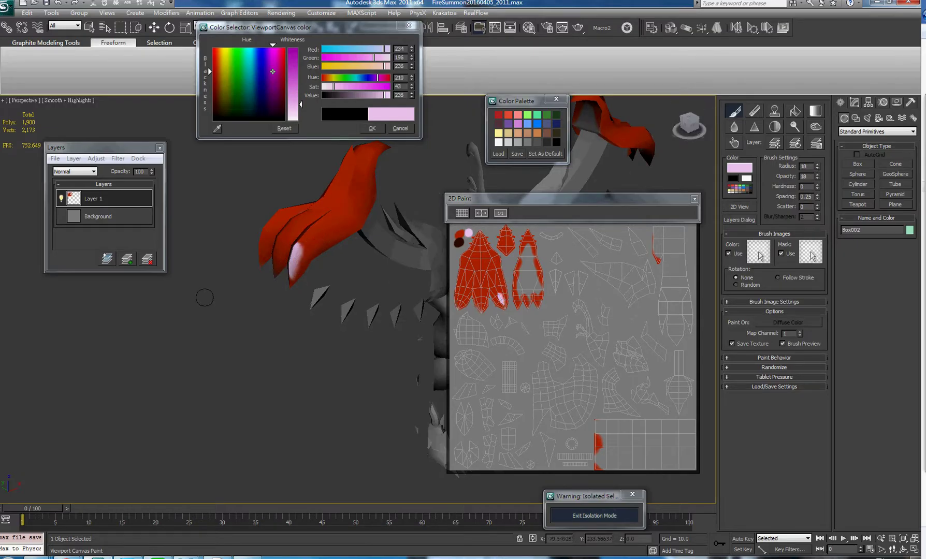
mouse_move(302, 243)
mouse_down()
mouse_move(293, 270)
mouse_move(300, 256)
mouse_move(279, 254)
mouse_move(277, 267)
mouse_move(277, 246)
mouse_move(275, 271)
mouse_move(274, 263)
mouse_up()
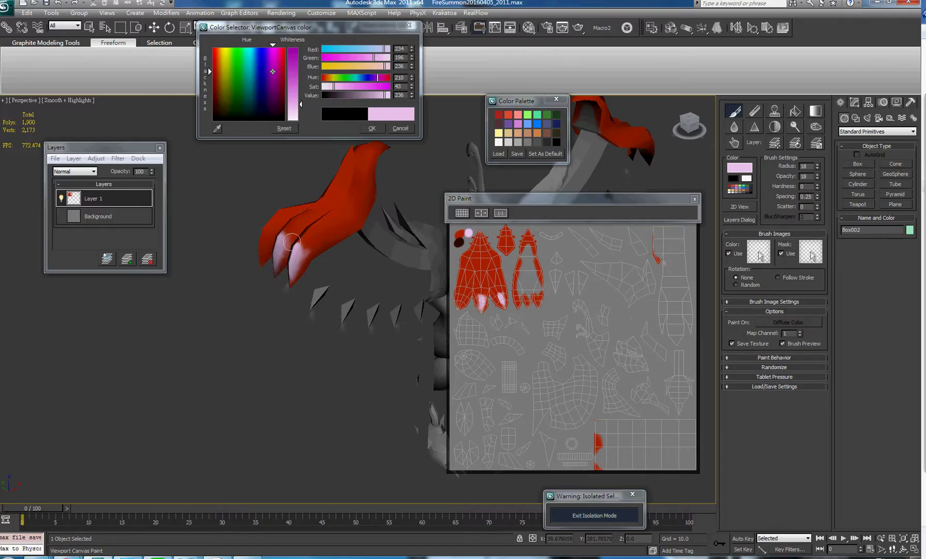
drag(268, 223, 263, 260)
mouse_move(263, 259)
alt+middle_down()
mouse_move(227, 265)
mouse_move(242, 247)
mouse_move(227, 245)
alt+middle_up()
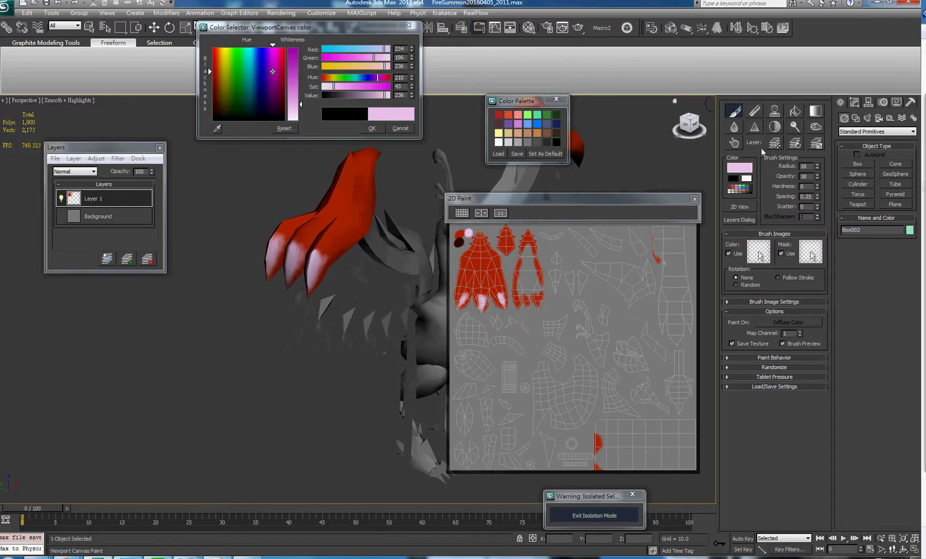
Blend the pink highlights into the red on the feather tips with the Smudge tool at radius 13.
click(733, 144)
mouse_move(337, 222)
alt+middle_down()
mouse_move(248, 218)
mouse_move(283, 249)
alt+middle_up()
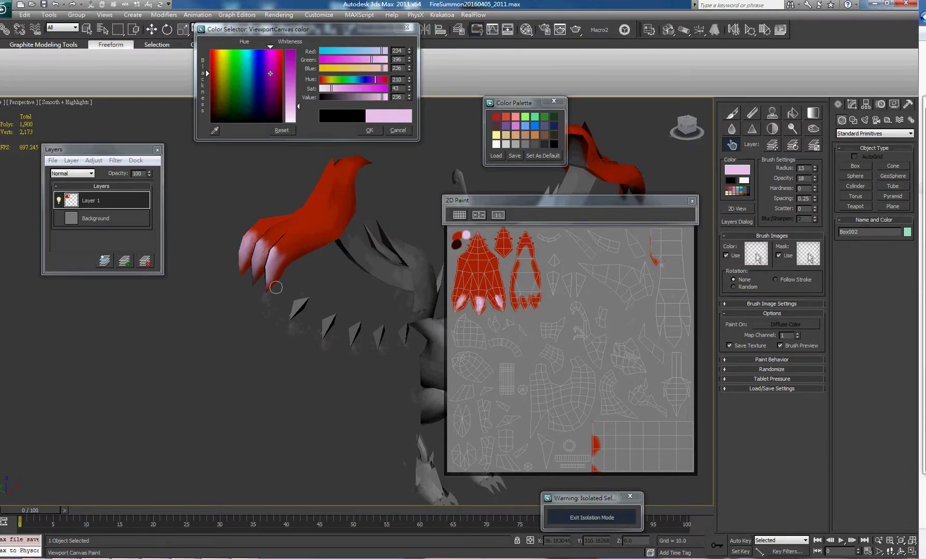
mouse_move(296, 245)
alt+middle_down()
mouse_move(293, 228)
mouse_move(311, 246)
alt+middle_up()
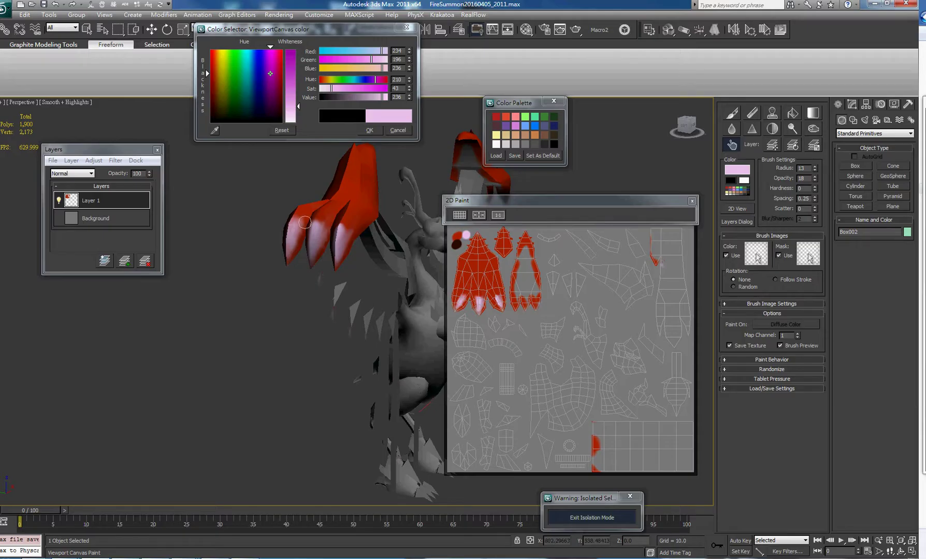
alt+middle_drag(316, 213, 277, 197)
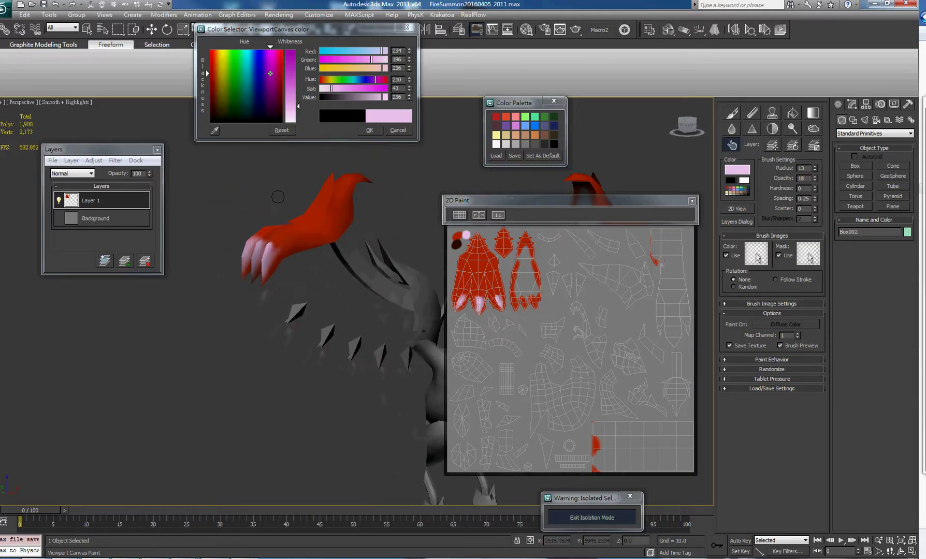
alt+middle_drag(244, 105, 273, 199)
alt+middle_drag(141, 128, 236, 234)
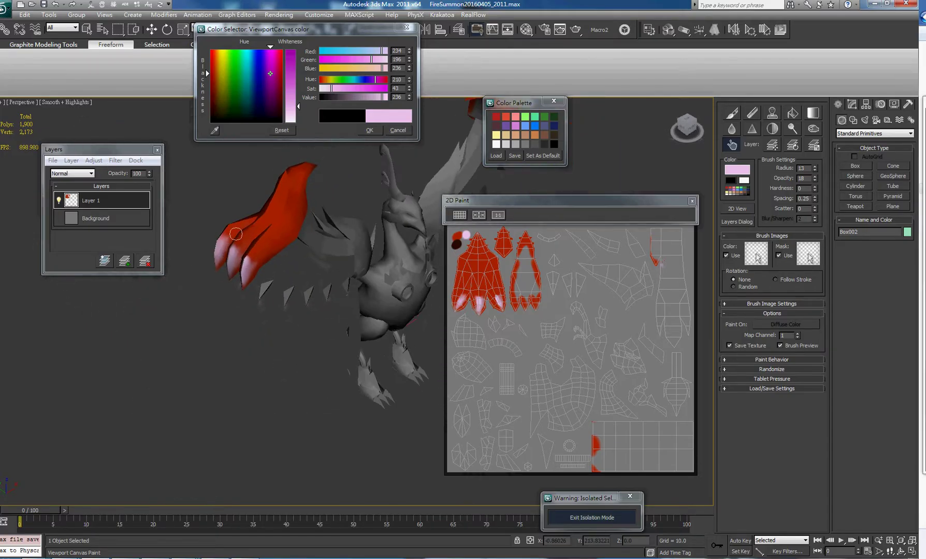
Switch the viewport shading to Flat and inspect the blended feather tips from the other side.
click(73, 102)
click(96, 147)
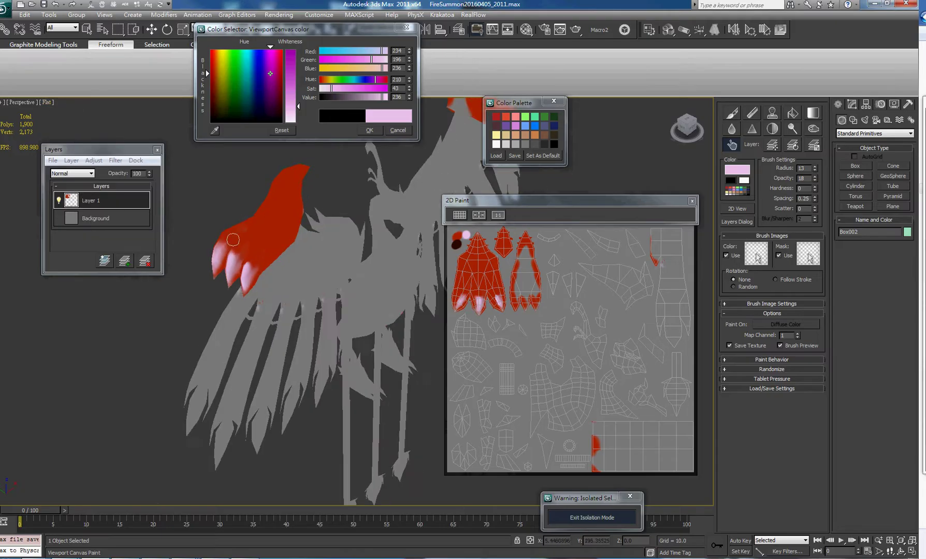
alt+middle_drag(233, 239, 270, 228)
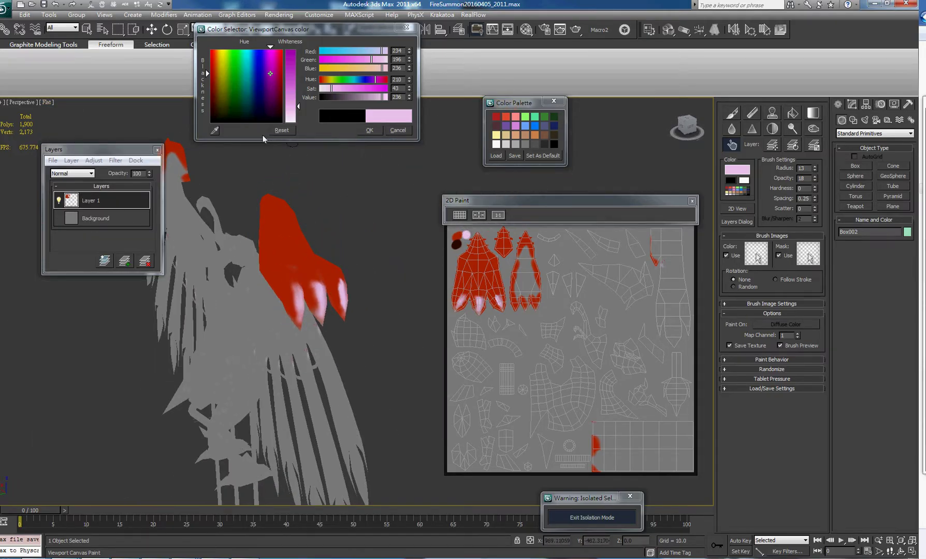
Brush more pale pink over the crest's three feather tips at radius 13 and opacity 18.
click(215, 131)
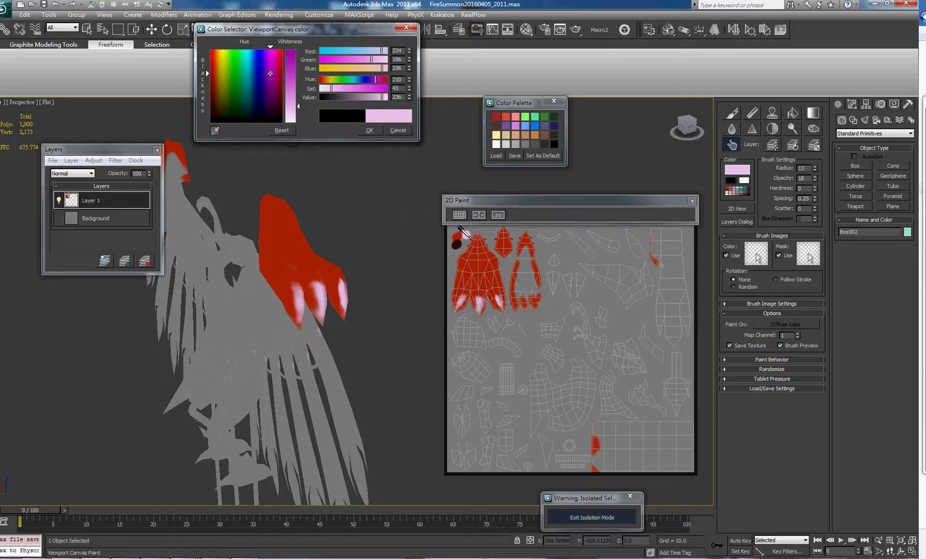
click(732, 113)
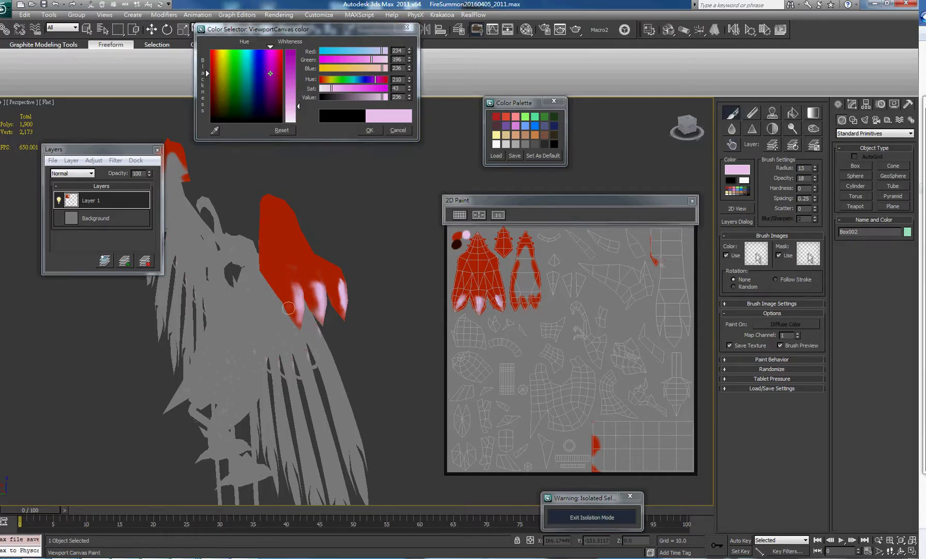
mouse_move(292, 289)
mouse_down()
mouse_move(300, 324)
mouse_move(322, 317)
mouse_move(315, 309)
mouse_move(347, 316)
mouse_move(340, 303)
mouse_up()
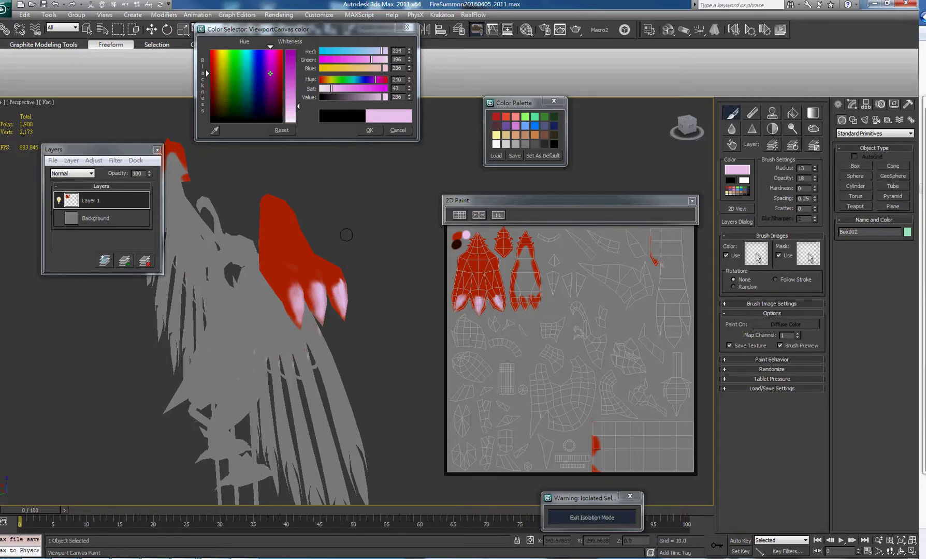
alt+middle_drag(347, 235, 322, 204)
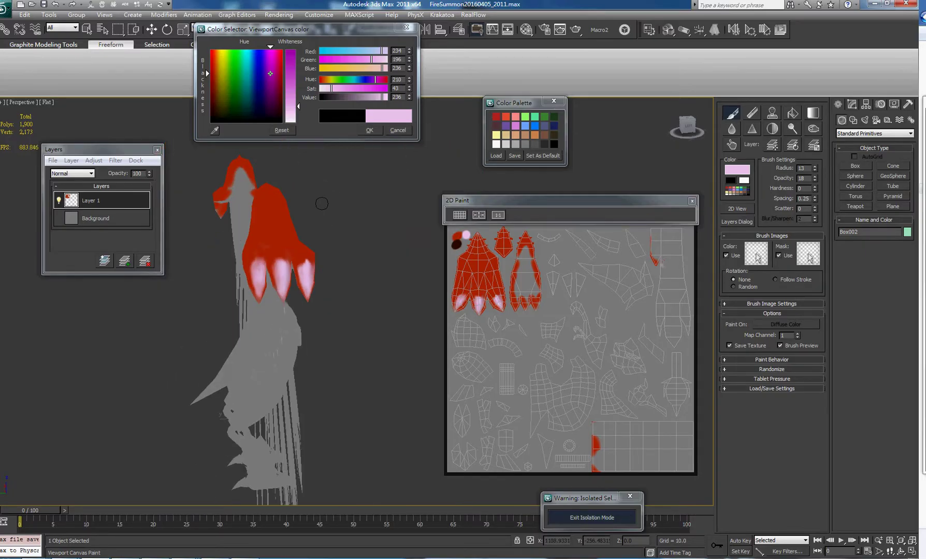
Smudge the added pink into the red around the crest's feather tips, working from several sides.
click(732, 145)
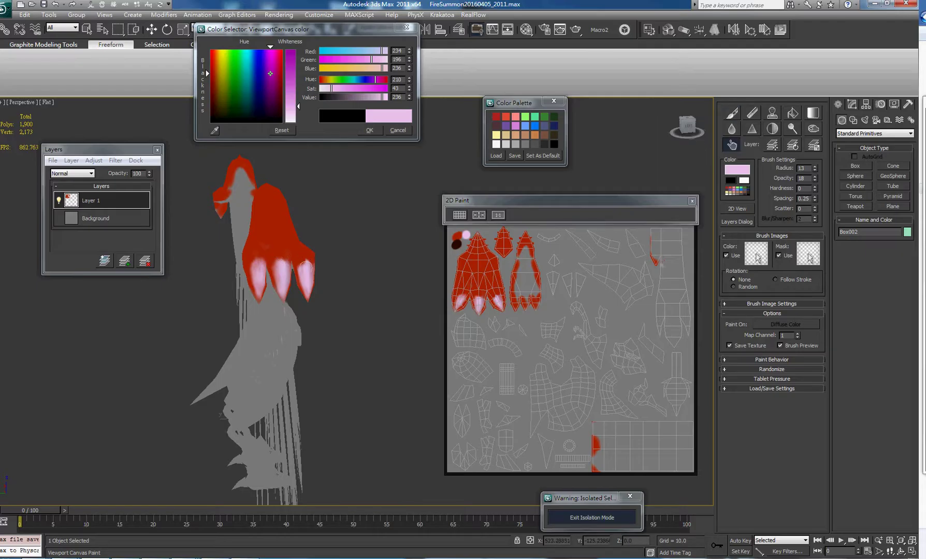
alt+middle_drag(314, 242, 282, 279)
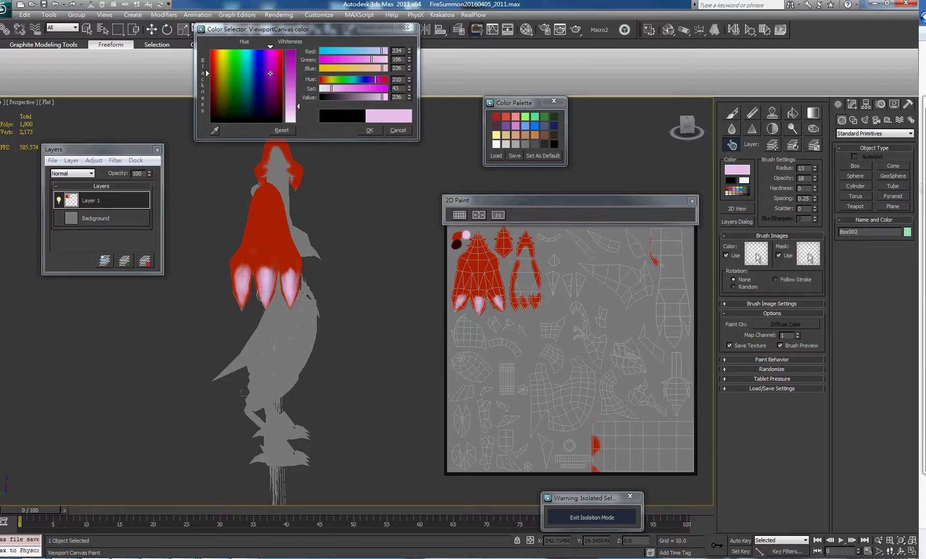
mouse_move(254, 263)
alt+middle_down()
mouse_move(259, 280)
mouse_move(219, 224)
alt+middle_up()
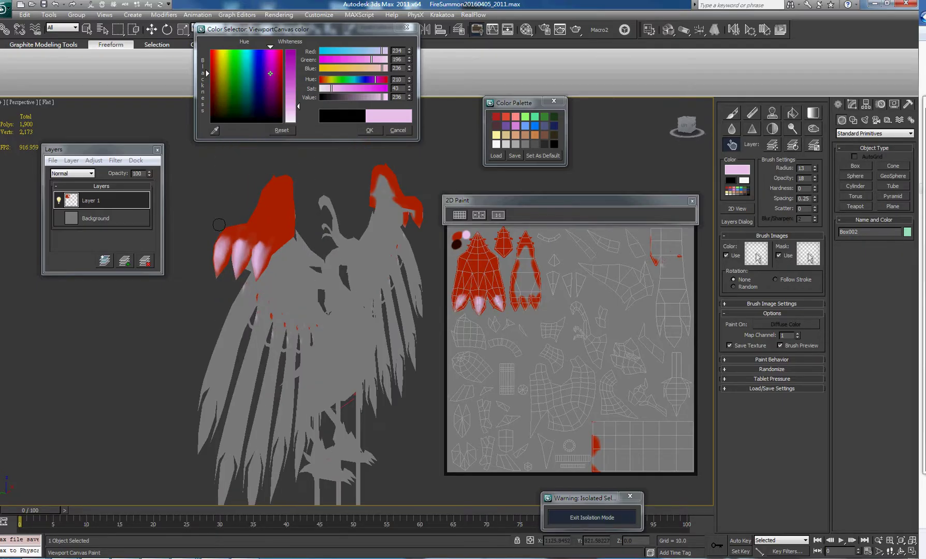
alt+middle_drag(222, 269, 261, 228)
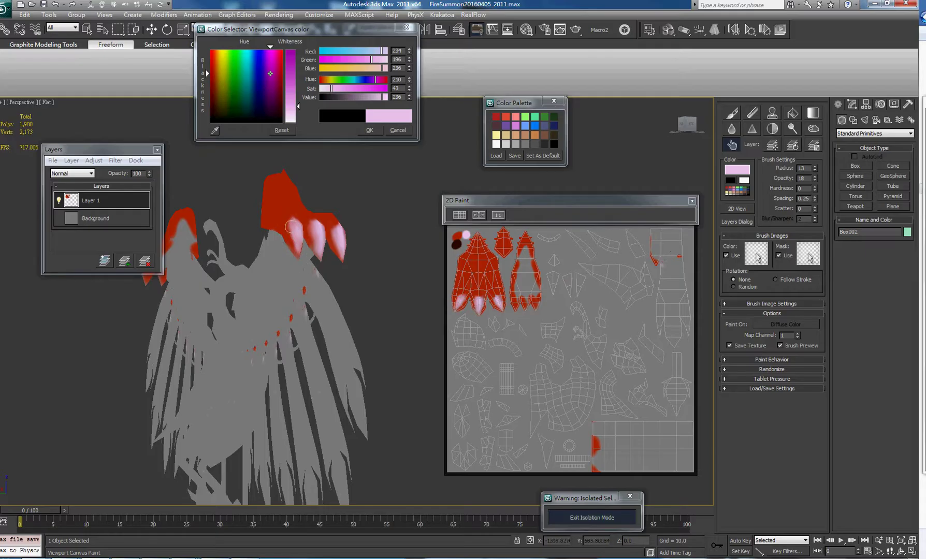
mouse_move(289, 224)
alt+middle_down()
mouse_move(300, 185)
mouse_move(262, 198)
alt+middle_up()
Return to the paint brush and sample the dark brown swatch on the 2D texture as its color.
click(732, 113)
click(215, 130)
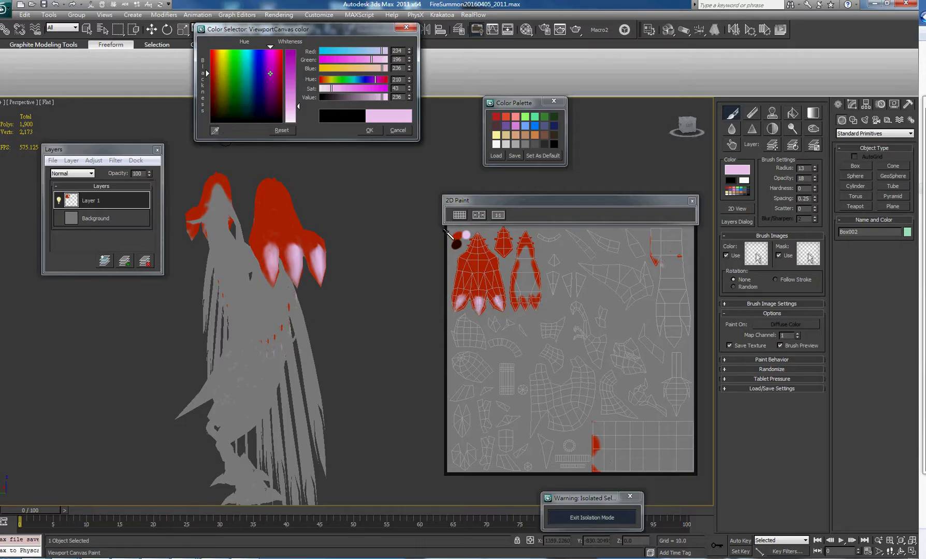
click(455, 242)
mouse_move(256, 232)
alt+middle_down()
mouse_move(249, 223)
mouse_move(282, 218)
mouse_move(277, 225)
mouse_move(288, 213)
alt+middle_up()
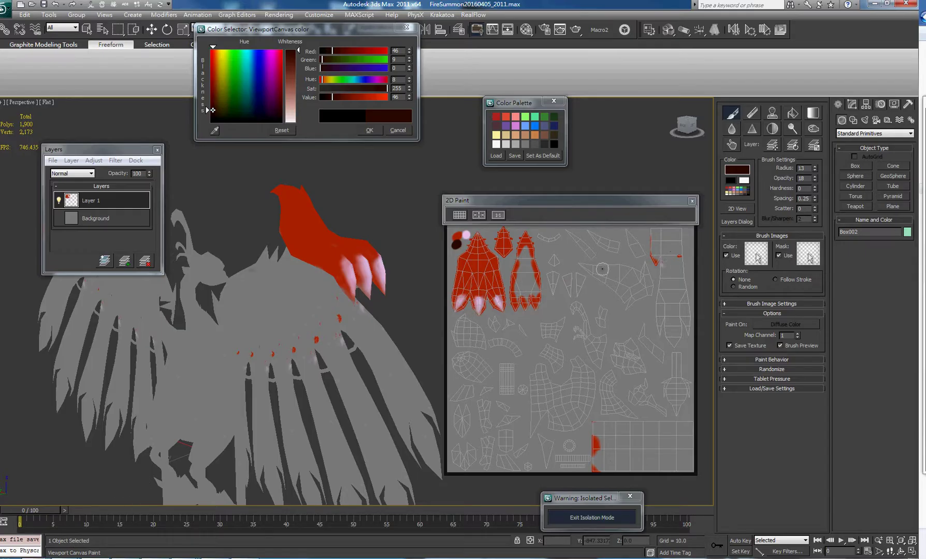
Open the phoenix-正面(color) reference image, examine the wing crest coloring, and return to the 3D scene.
mouse_move(178, 557)
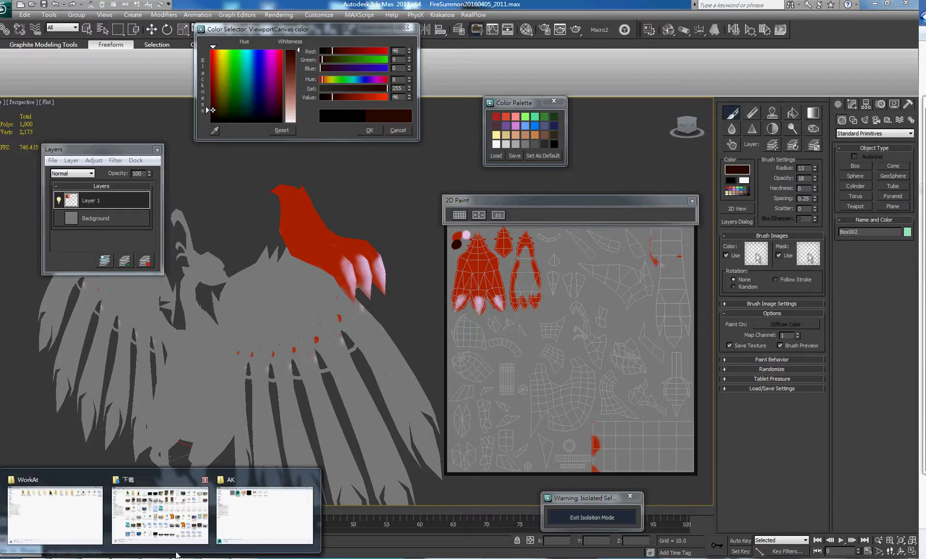
click(252, 512)
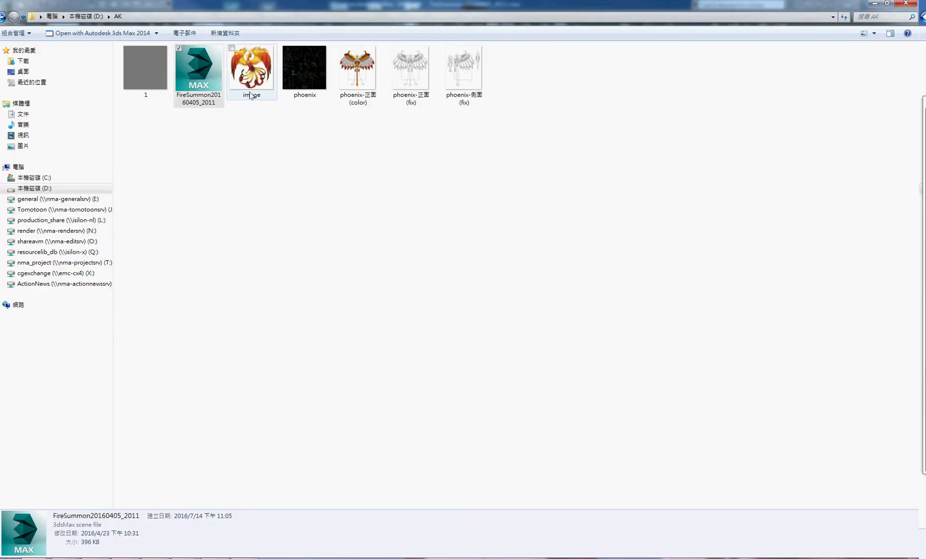
click(369, 85)
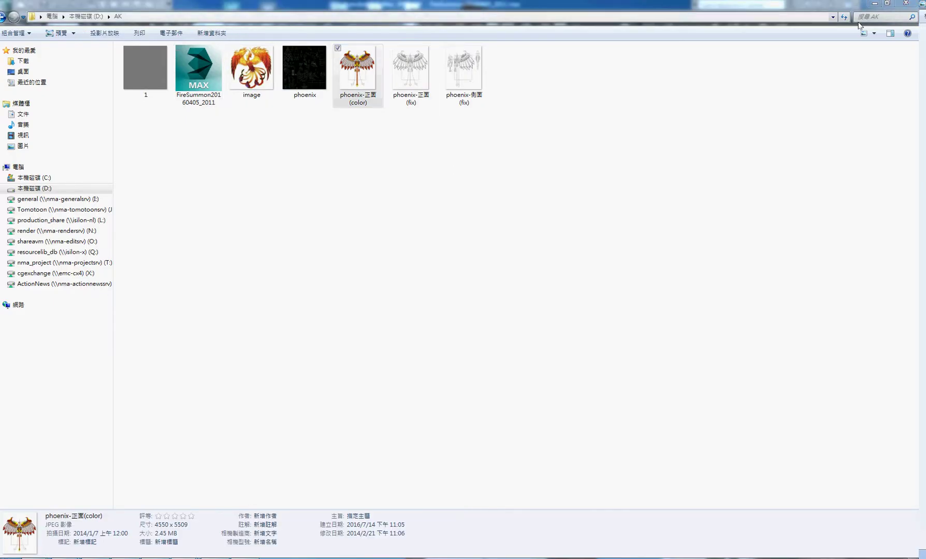
click(878, 4)
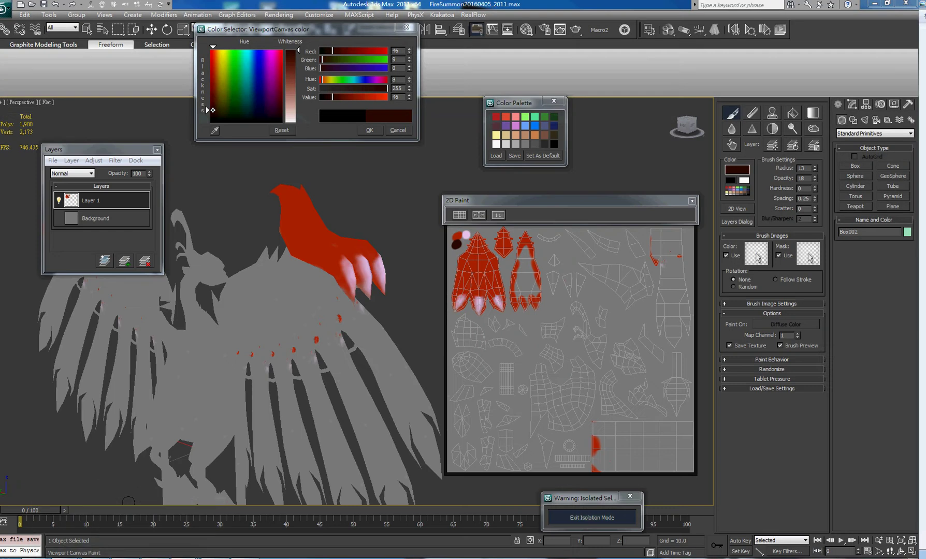
drag(867, 24, 598, 24)
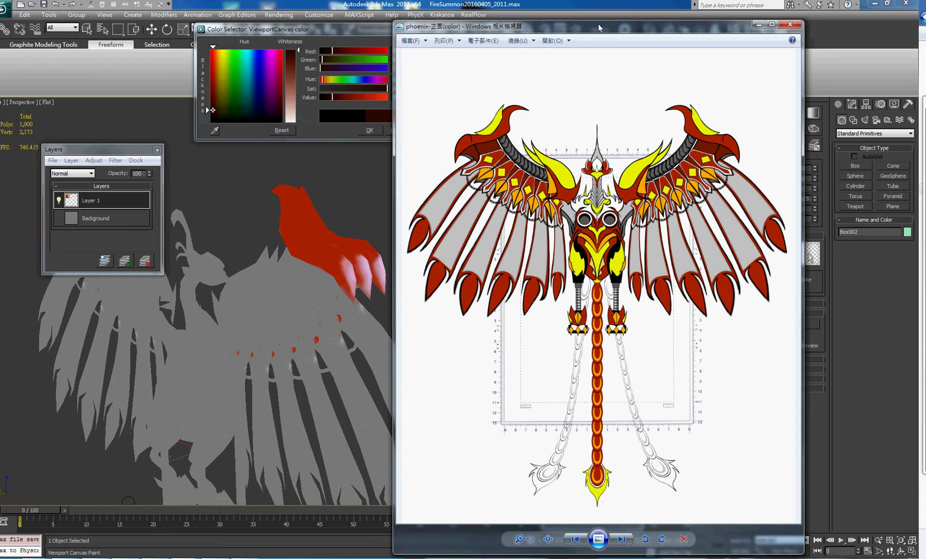
scroll(586, 122, up, 1)
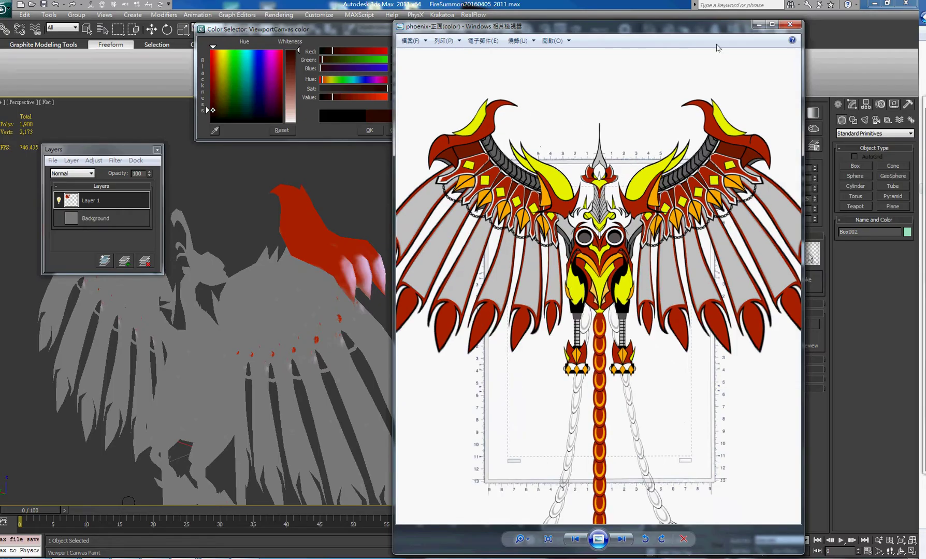
click(759, 25)
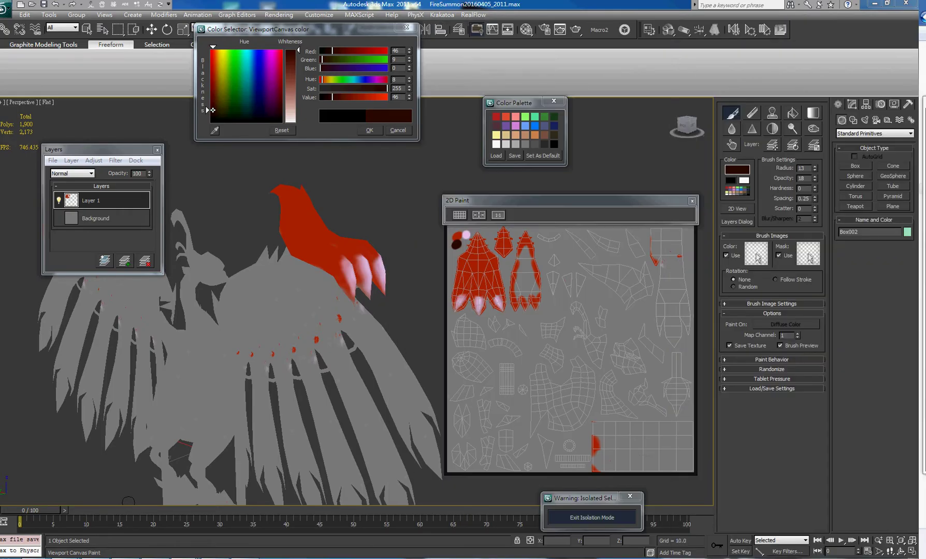
Paint dark brown bands above the pink tips of the first two crest feathers at radius 13 and opacity 18.
alt+middle_drag(332, 236, 304, 269)
drag(329, 338, 347, 320)
mouse_move(329, 301)
alt+middle_down()
mouse_move(273, 297)
mouse_move(285, 308)
alt+middle_up()
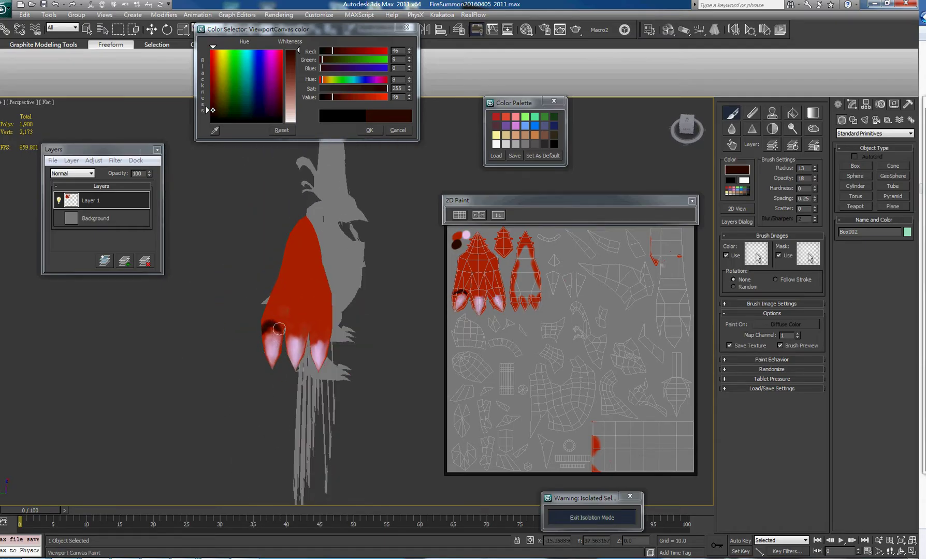
mouse_move(280, 330)
mouse_down()
mouse_move(275, 317)
mouse_move(265, 323)
mouse_up()
mouse_move(264, 323)
alt+middle_down()
mouse_move(306, 286)
mouse_move(316, 332)
alt+middle_up()
drag(318, 316, 333, 327)
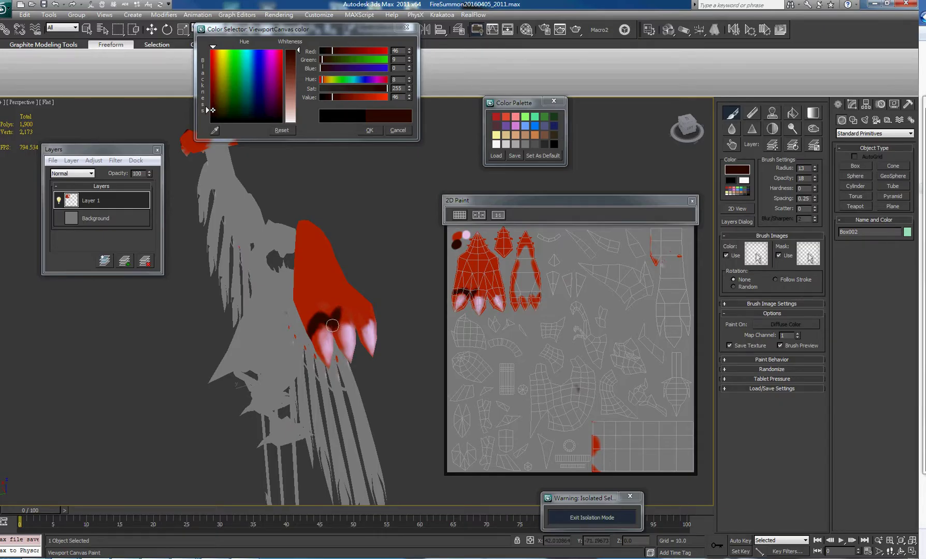
mouse_move(333, 327)
alt+middle_down()
mouse_move(308, 317)
mouse_move(320, 317)
alt+middle_up()
drag(315, 315, 318, 333)
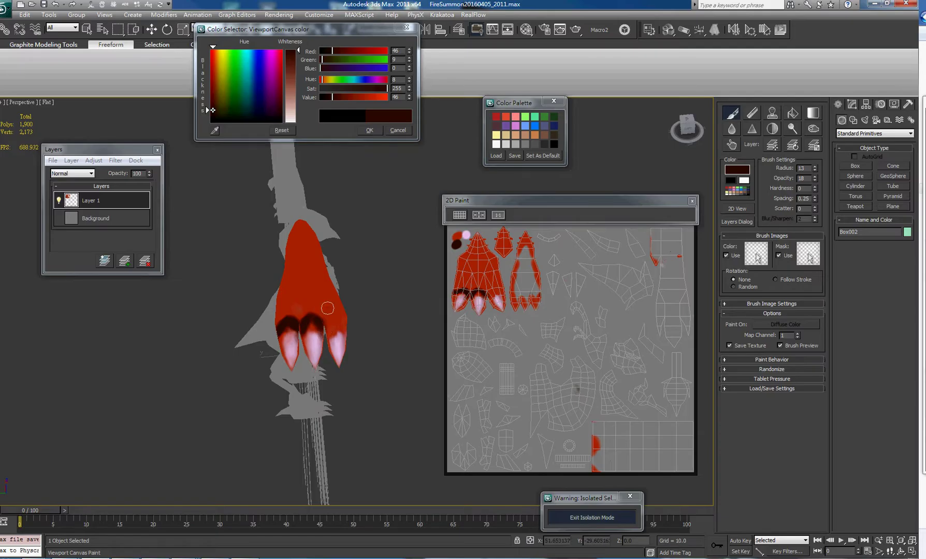
Continue the dark brown band above the third feather's pink tip and around the crest's side edge.
alt+middle_drag(328, 309, 310, 297)
mouse_move(313, 323)
mouse_down()
mouse_move(326, 308)
mouse_move(335, 323)
mouse_move(328, 313)
mouse_up()
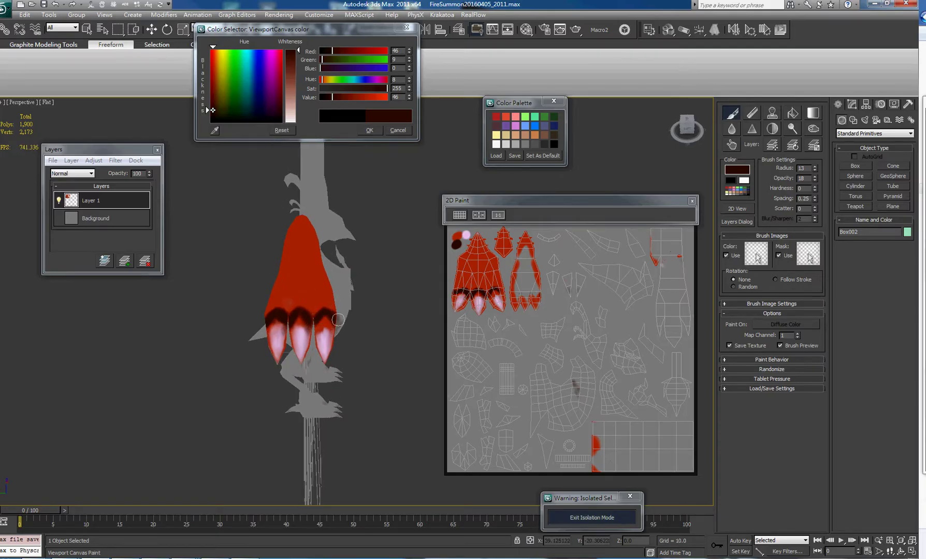
alt+middle_drag(314, 293, 297, 290)
drag(312, 301, 318, 317)
alt+middle_drag(295, 284, 388, 308)
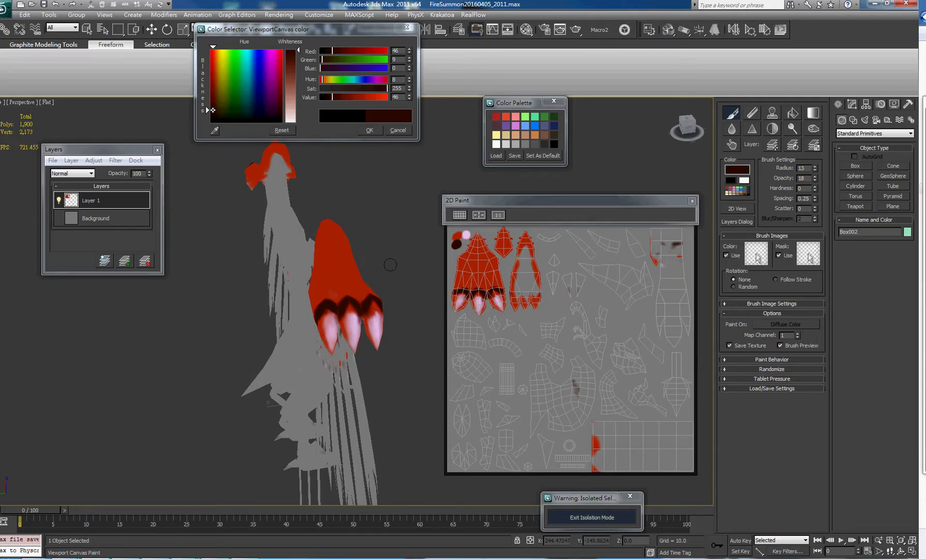
alt+middle_drag(390, 265, 350, 269)
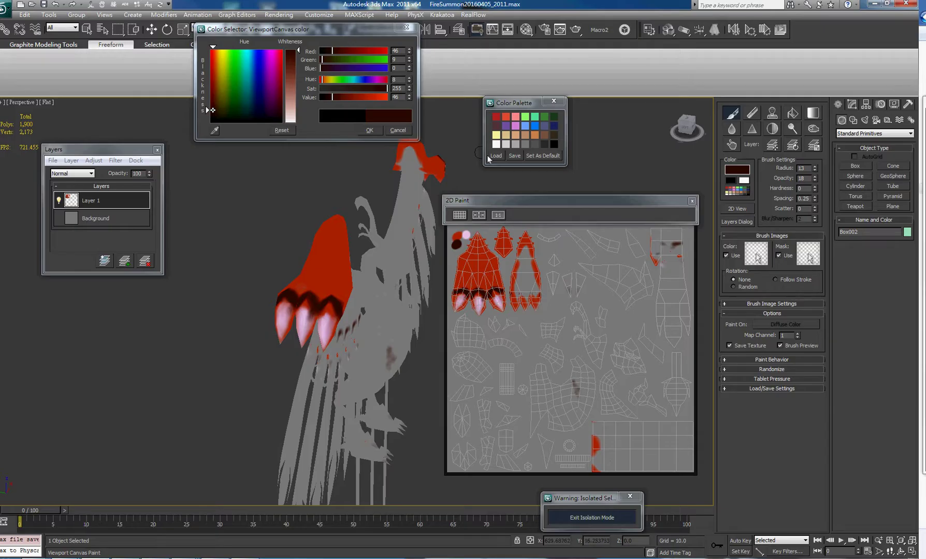
Dab a sampled near-black onto the crest's dark band, and sample the red swatch on the 2D texture as the brush color.
click(215, 131)
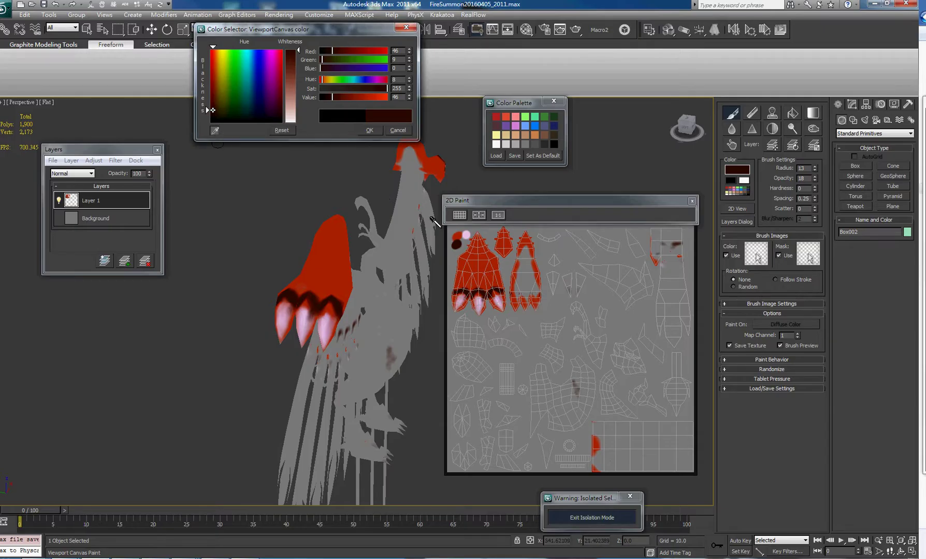
click(268, 294)
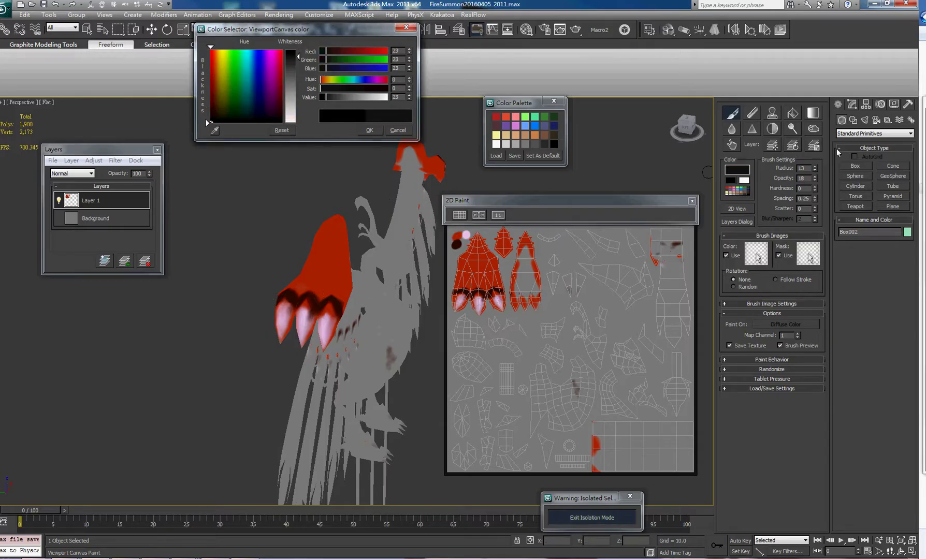
drag(304, 304, 307, 306)
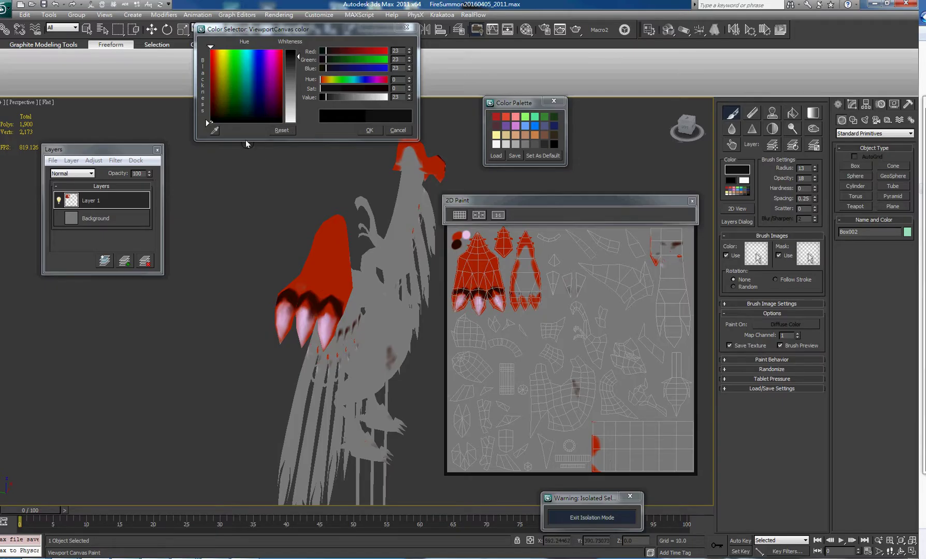
click(214, 131)
click(451, 235)
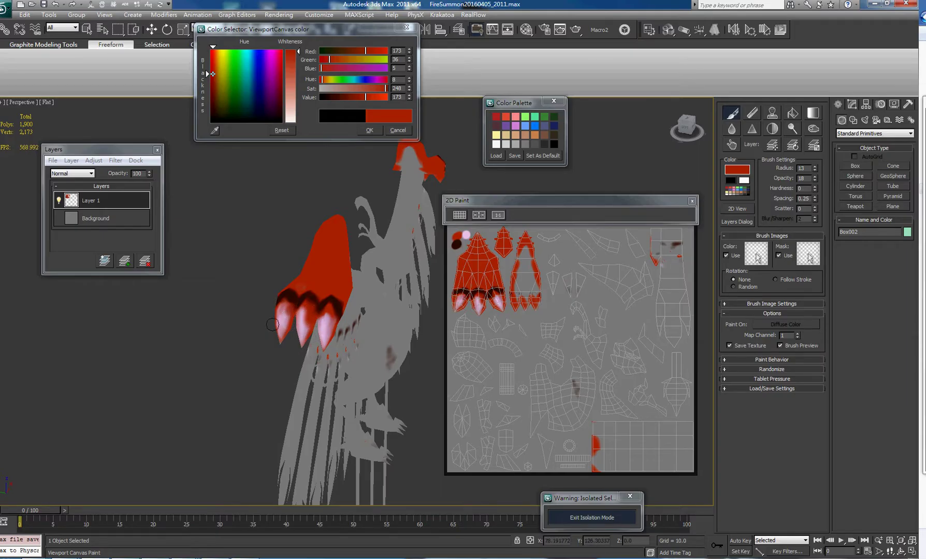
alt+middle_drag(322, 265, 285, 232)
alt+middle_drag(282, 227, 296, 210)
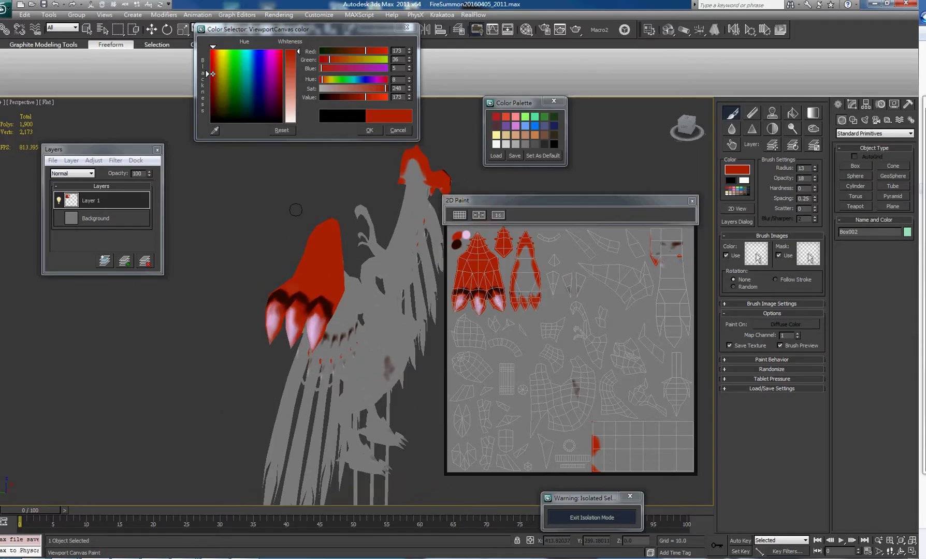
Sample the dark brown swatch again and extend the dark shading onto the underside of the crest feathers.
click(215, 131)
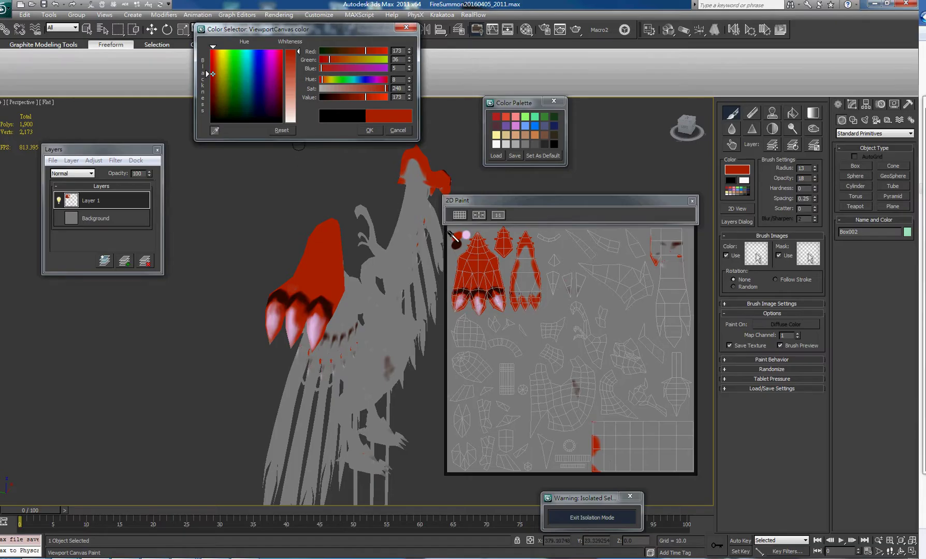
click(455, 240)
alt+middle_drag(319, 212, 274, 174)
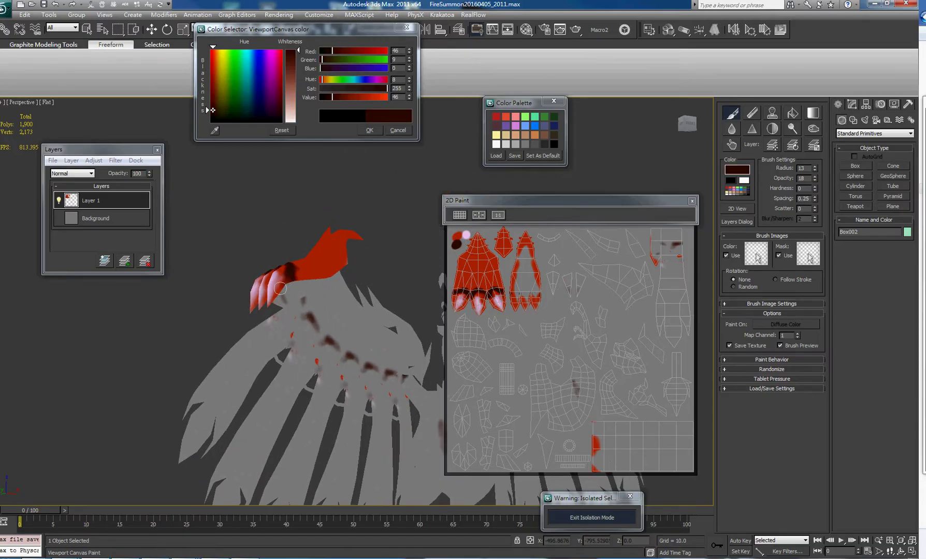
drag(283, 285, 279, 298)
mouse_move(278, 266)
alt+middle_down()
mouse_move(288, 270)
mouse_move(288, 301)
mouse_move(281, 266)
mouse_move(377, 295)
alt+middle_up()
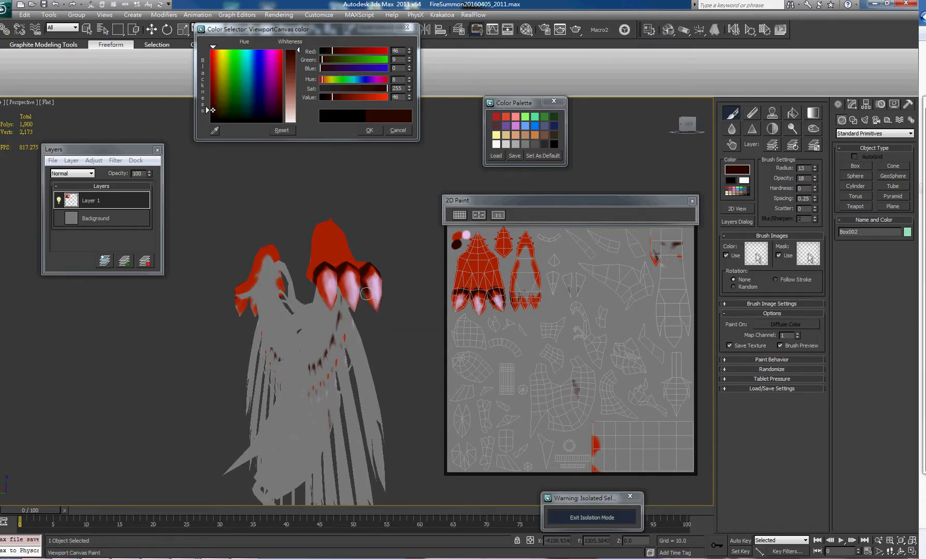
alt+middle_drag(381, 322, 310, 264)
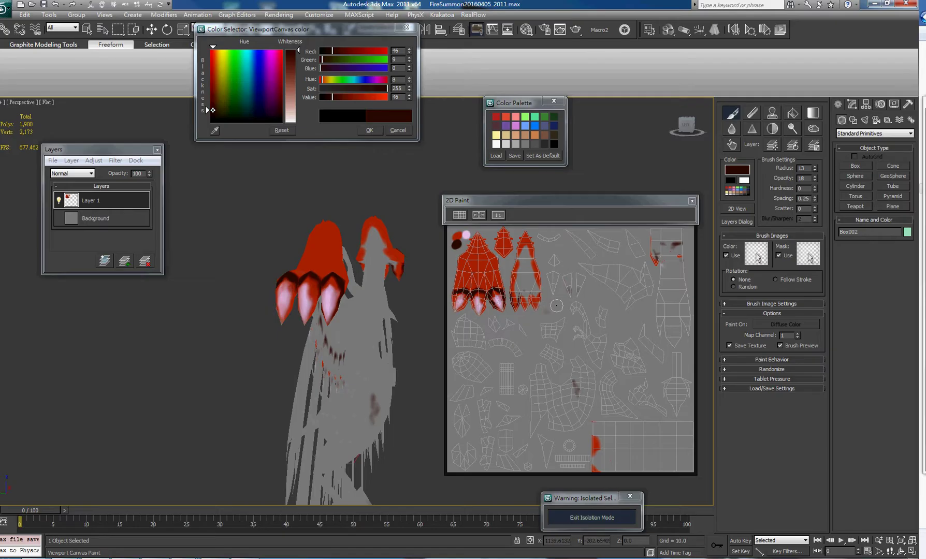
Paint a dark brown outline around the feather tips and side edges of the large red crest island on the 2D texture.
scroll(547, 313, up, 2)
scroll(544, 317, down, 5)
scroll(551, 313, up, 2)
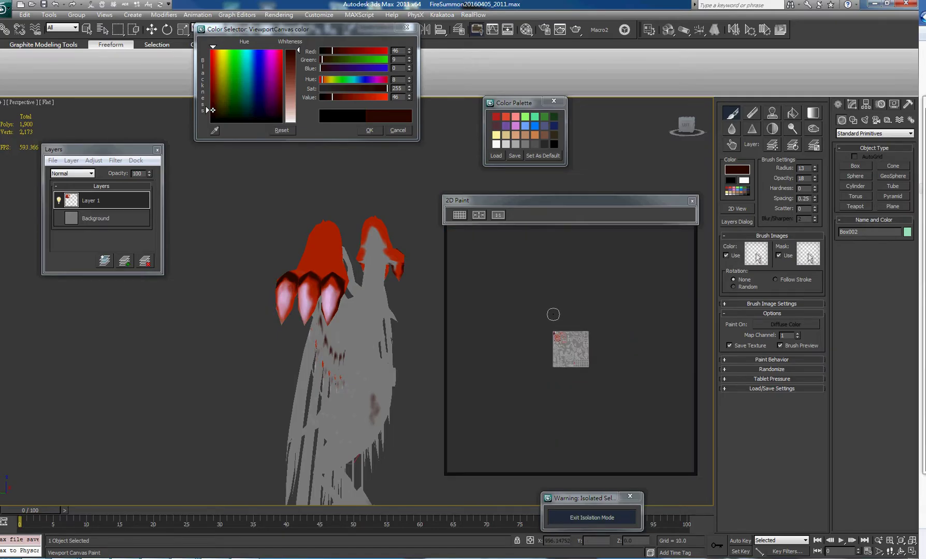
scroll(552, 294, up, 5)
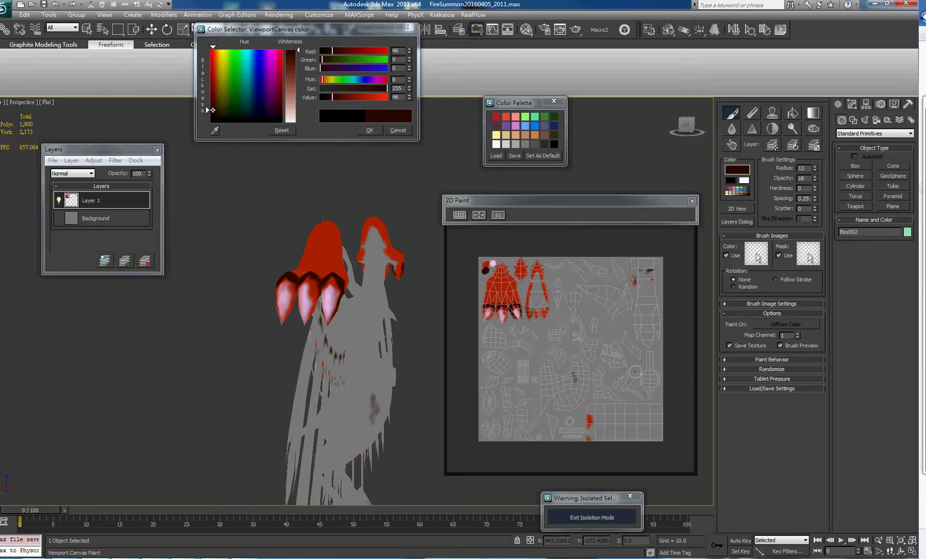
middle_drag(497, 361, 552, 414)
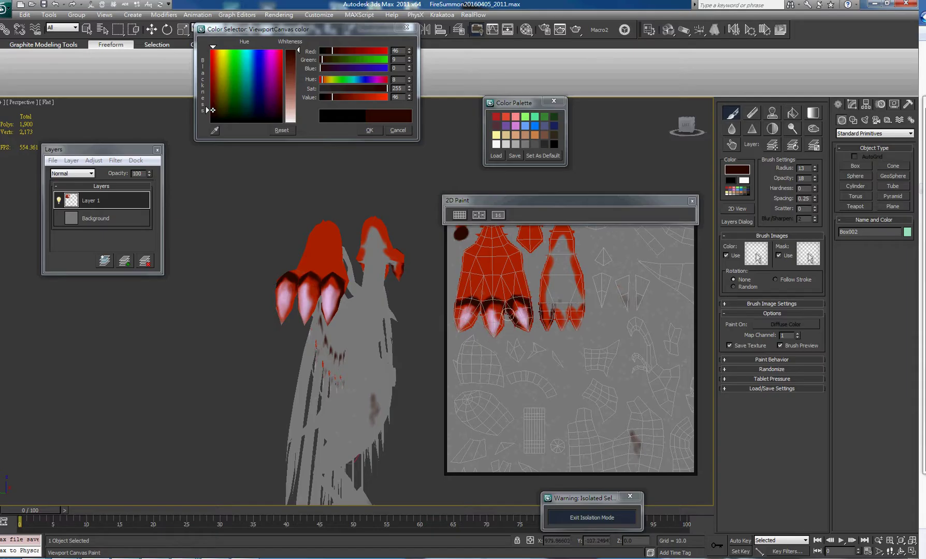
mouse_move(518, 327)
mouse_down()
mouse_move(531, 334)
mouse_move(531, 311)
mouse_move(531, 323)
mouse_move(494, 337)
mouse_move(458, 334)
mouse_move(454, 325)
mouse_move(459, 332)
mouse_move(475, 313)
mouse_move(460, 295)
mouse_move(458, 259)
mouse_move(459, 300)
mouse_up()
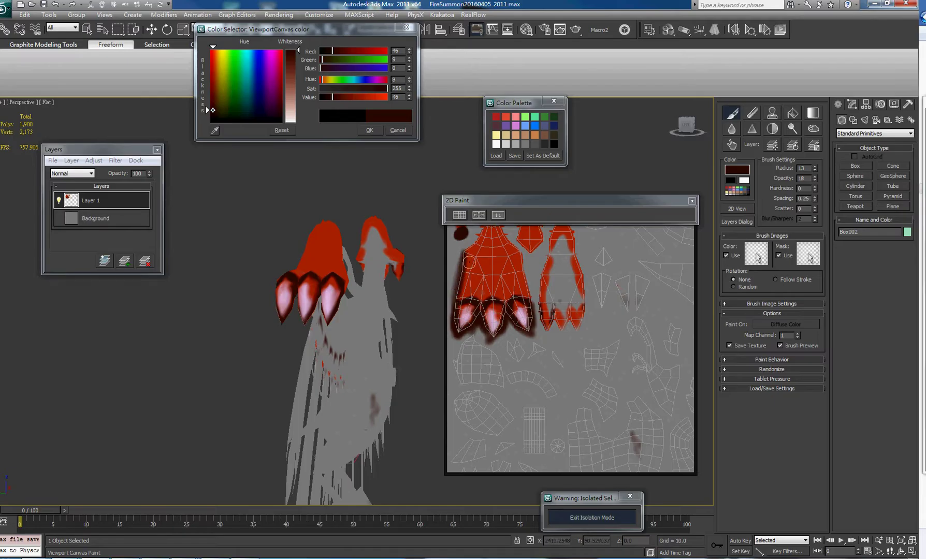
Continue the dark brown outline up the large crest island and paint a dark band across its narrow upper part.
mouse_move(524, 273)
middle_down()
mouse_move(524, 292)
mouse_move(517, 281)
middle_up()
mouse_move(459, 259)
mouse_down()
mouse_move(489, 232)
mouse_move(515, 263)
mouse_move(527, 316)
mouse_up()
mouse_move(468, 265)
middle_down()
mouse_move(473, 272)
mouse_move(472, 257)
middle_up()
drag(482, 244, 507, 249)
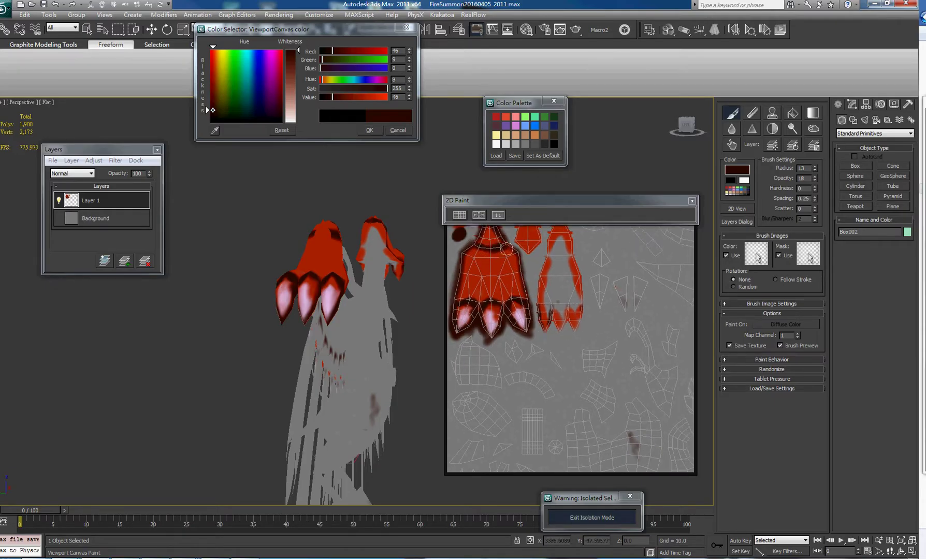
Paint dark brown across the upper part of the narrow red crest island and around its three feather tips.
middle_drag(545, 247, 547, 254)
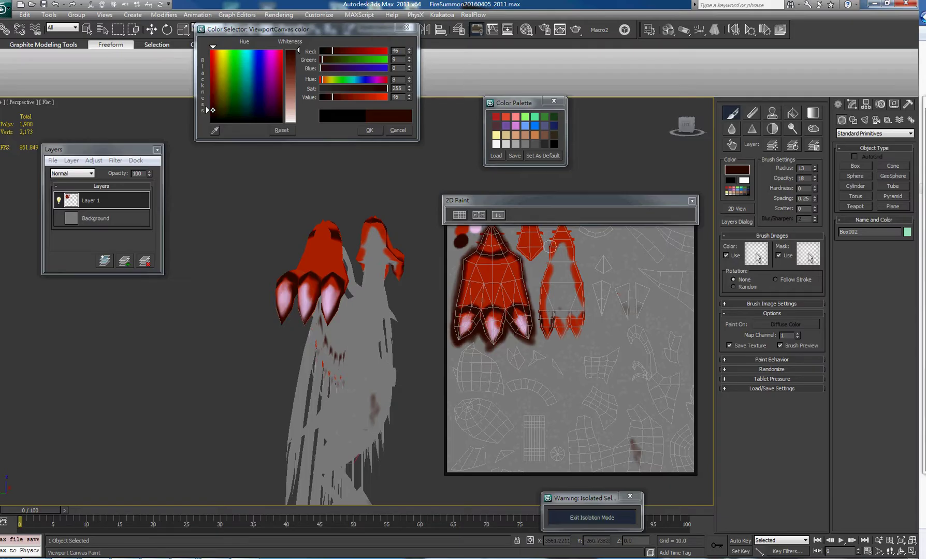
drag(550, 246, 588, 248)
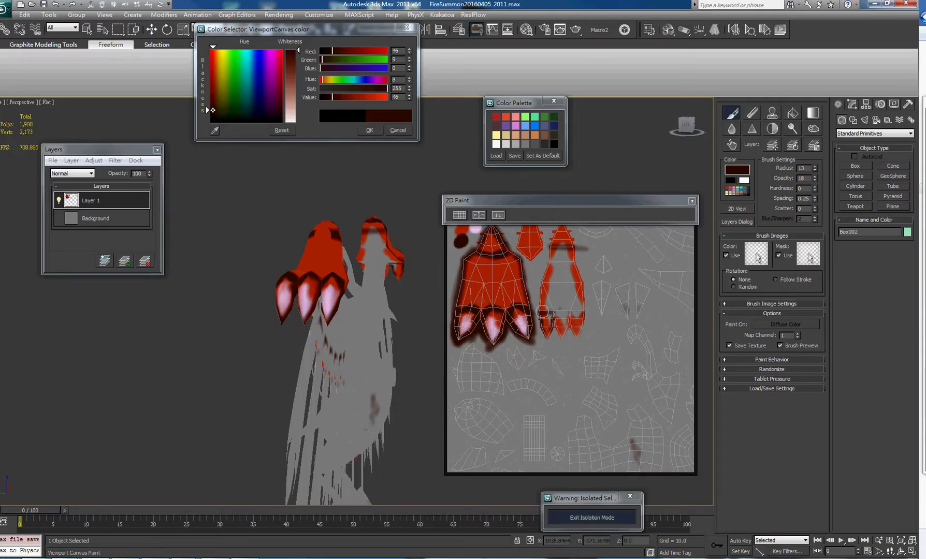
mouse_move(545, 312)
mouse_down()
mouse_move(590, 311)
mouse_move(570, 326)
mouse_move(567, 319)
mouse_move(575, 331)
mouse_move(570, 317)
mouse_move(564, 332)
mouse_move(552, 316)
mouse_move(559, 331)
mouse_move(559, 320)
mouse_move(548, 340)
mouse_move(541, 323)
mouse_up()
mouse_move(374, 275)
alt+middle_down()
mouse_move(323, 253)
mouse_move(350, 264)
mouse_move(358, 282)
mouse_move(381, 283)
alt+middle_up()
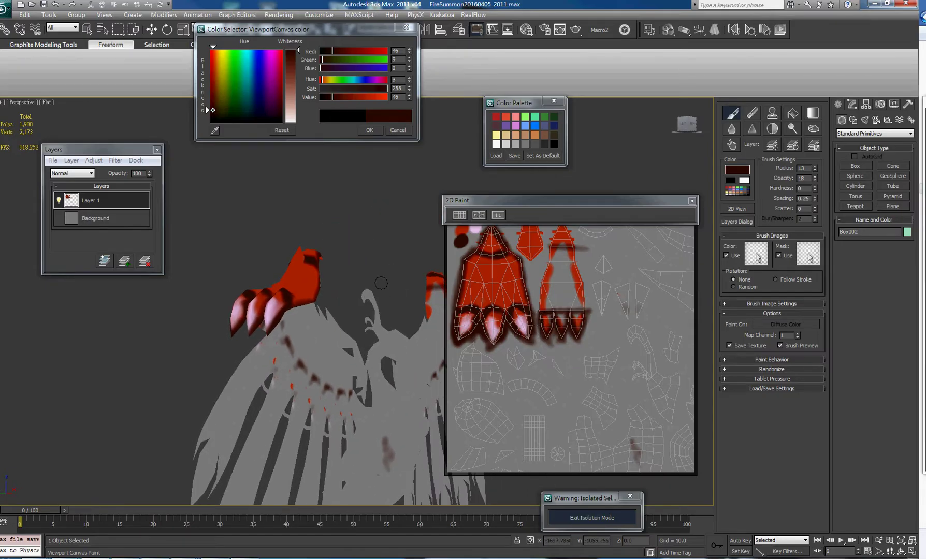
Darken the top and both long side edges of the narrow crest island with dark brown.
middle_drag(576, 248, 572, 258)
mouse_move(544, 258)
mouse_down()
mouse_move(544, 274)
mouse_move(553, 231)
mouse_move(568, 239)
mouse_move(582, 316)
mouse_move(581, 306)
mouse_up()
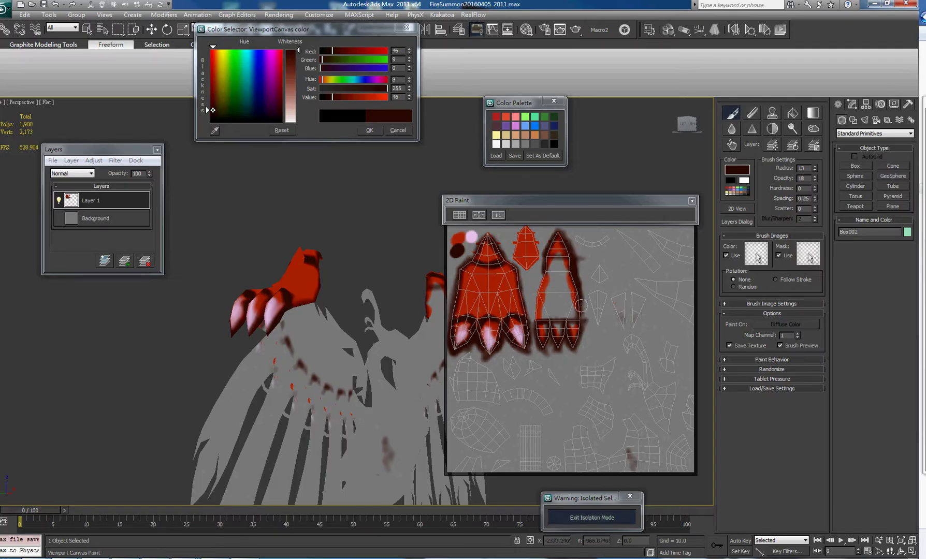
mouse_move(539, 271)
mouse_down()
mouse_move(536, 324)
mouse_move(534, 313)
mouse_up()
Outline the small pointed red island between the two crest islands in dark brown.
mouse_move(349, 276)
alt+middle_down()
mouse_move(344, 297)
mouse_move(378, 277)
mouse_move(387, 283)
alt+middle_up()
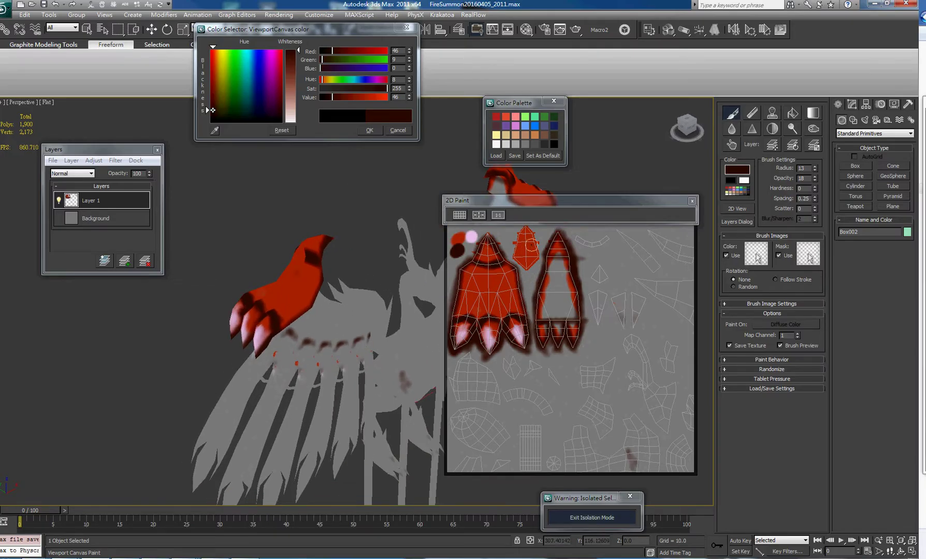
mouse_move(514, 233)
mouse_down()
mouse_move(513, 260)
mouse_move(529, 271)
mouse_move(542, 235)
mouse_move(530, 235)
mouse_up()
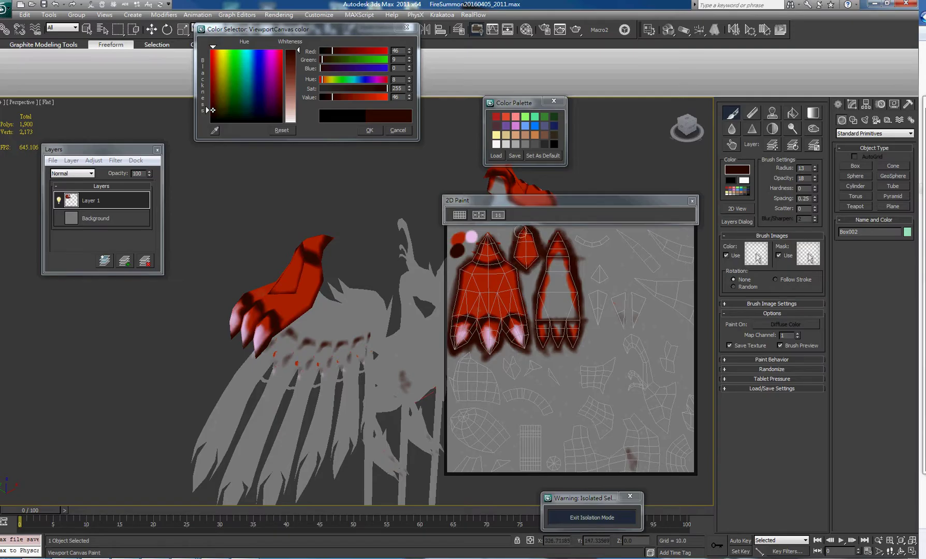
alt+middle_drag(286, 236, 332, 237)
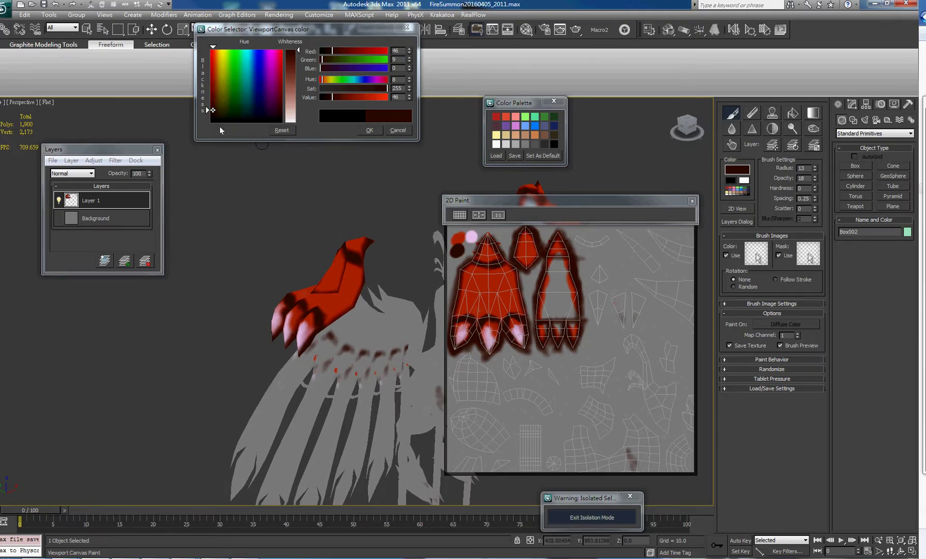
Sample the red swatch from the 2D texture and paint red over the edges of the crest's pink feather tips.
click(215, 130)
click(458, 239)
alt+middle_drag(316, 237, 350, 241)
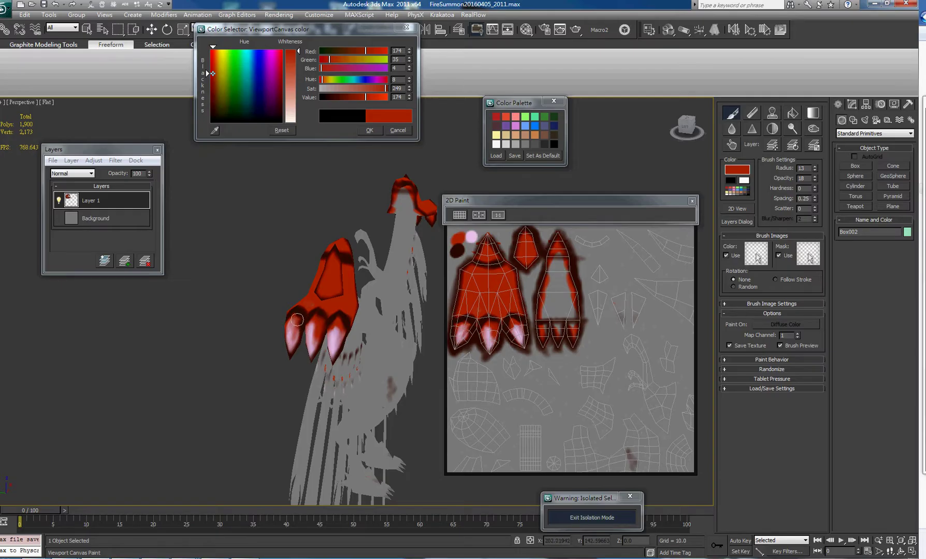
alt+middle_drag(298, 280, 325, 343)
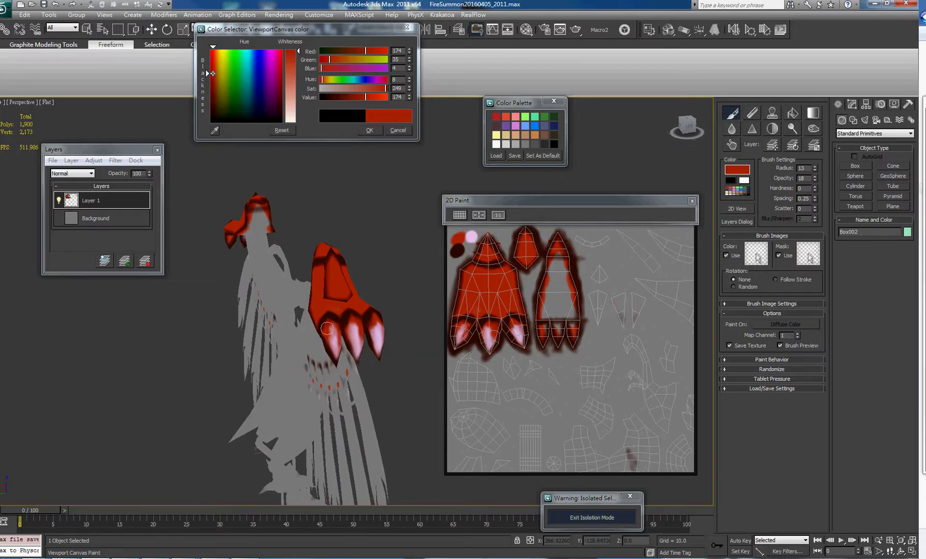
mouse_move(335, 286)
alt+middle_down()
mouse_move(346, 335)
mouse_move(340, 293)
mouse_move(288, 273)
alt+middle_up()
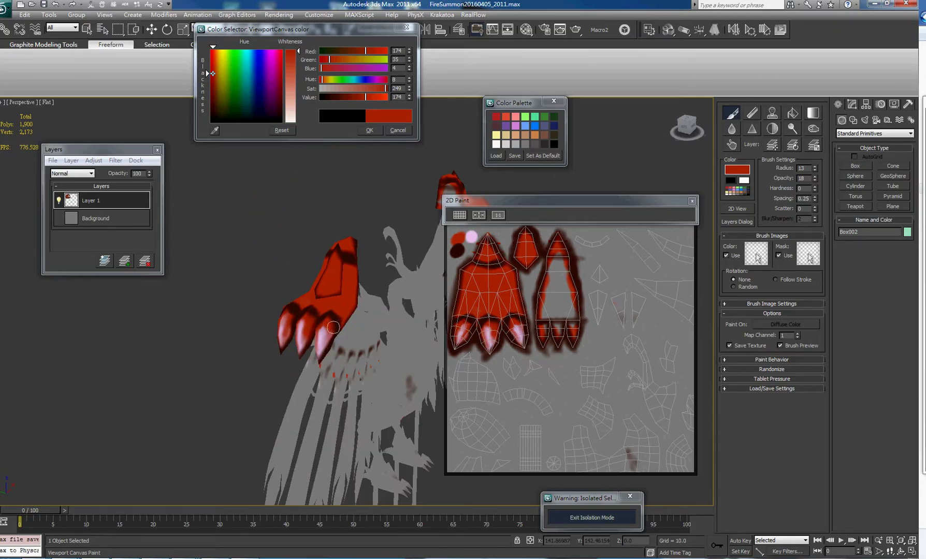
mouse_move(329, 307)
alt+middle_down()
mouse_move(297, 310)
mouse_move(302, 264)
alt+middle_up()
alt+middle_drag(303, 208, 324, 266)
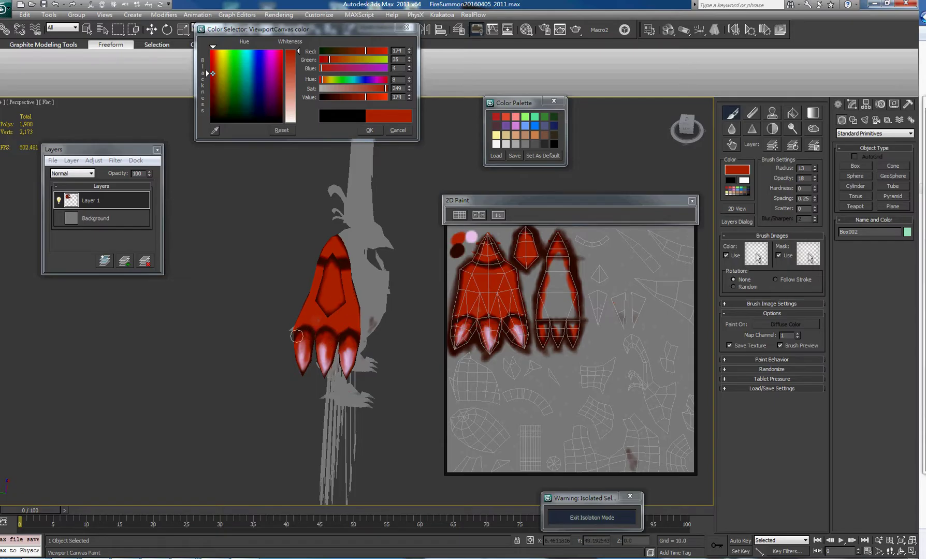
alt+middle_drag(318, 313, 348, 298)
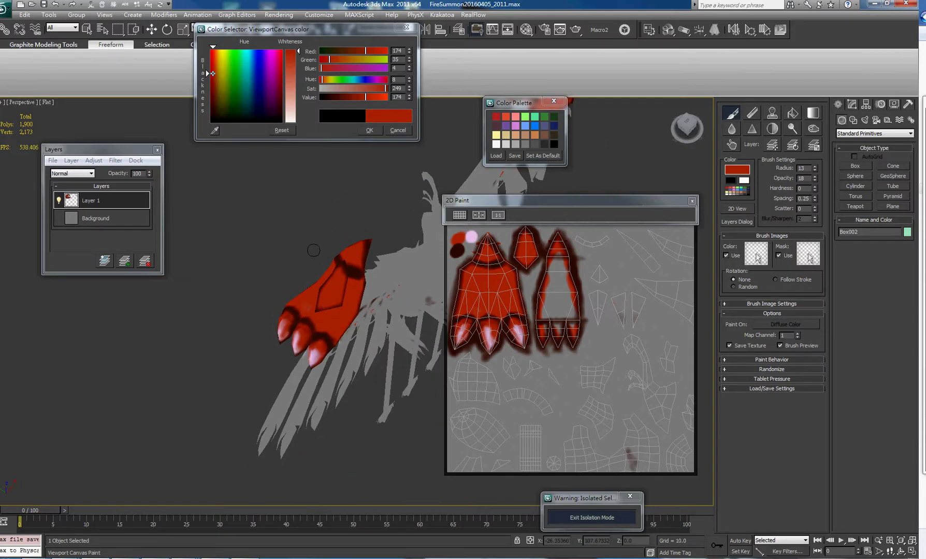
alt+middle_drag(319, 252, 369, 217)
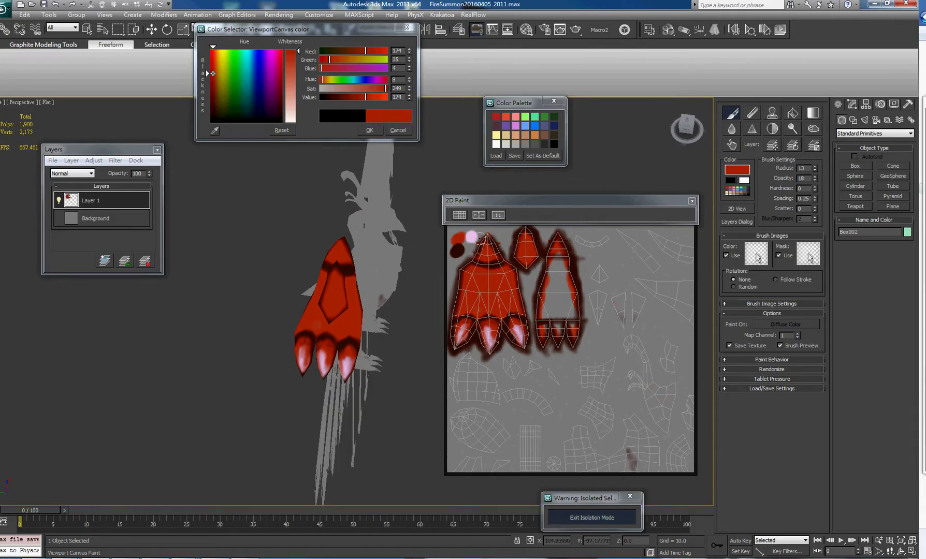
Sample the pale pink swatch from the 2D texture and paint a soft highlight along the side of the crest.
click(211, 131)
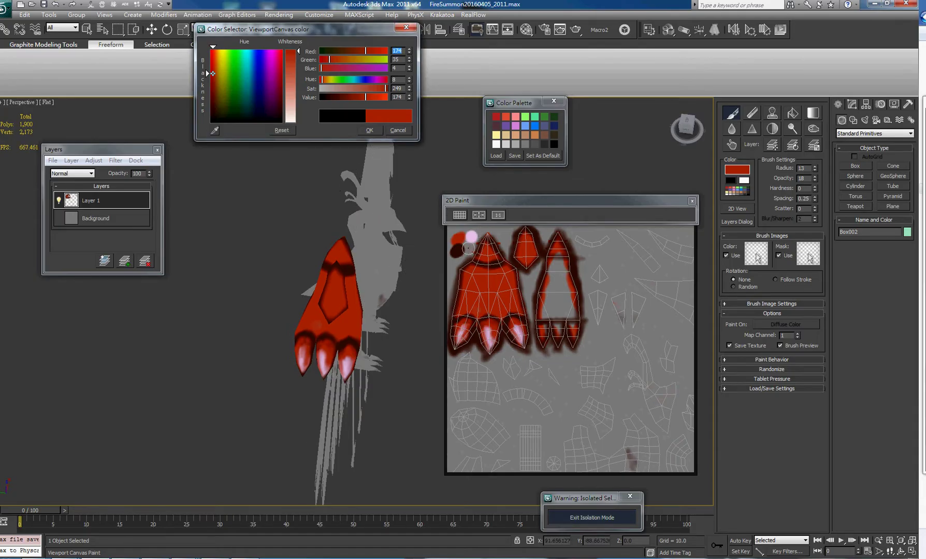
click(214, 131)
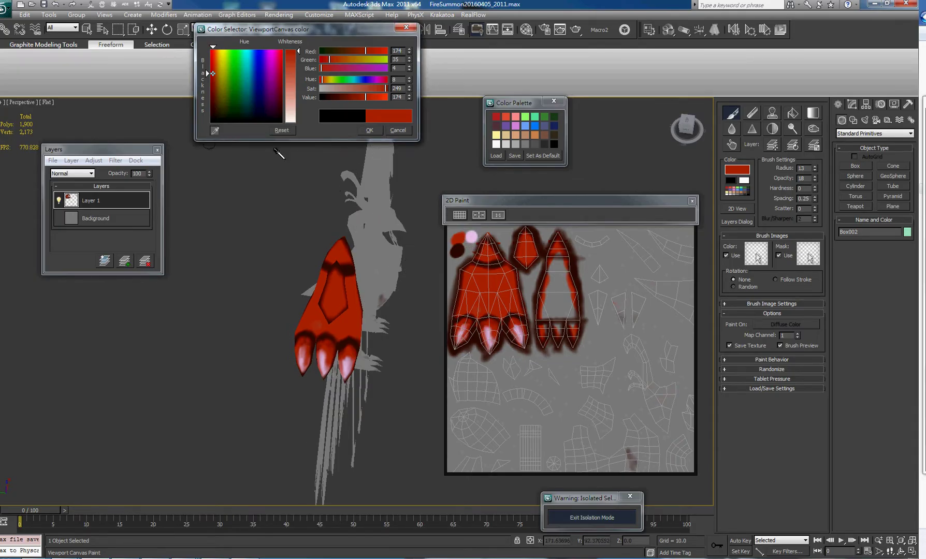
click(471, 236)
alt+middle_drag(334, 274, 327, 278)
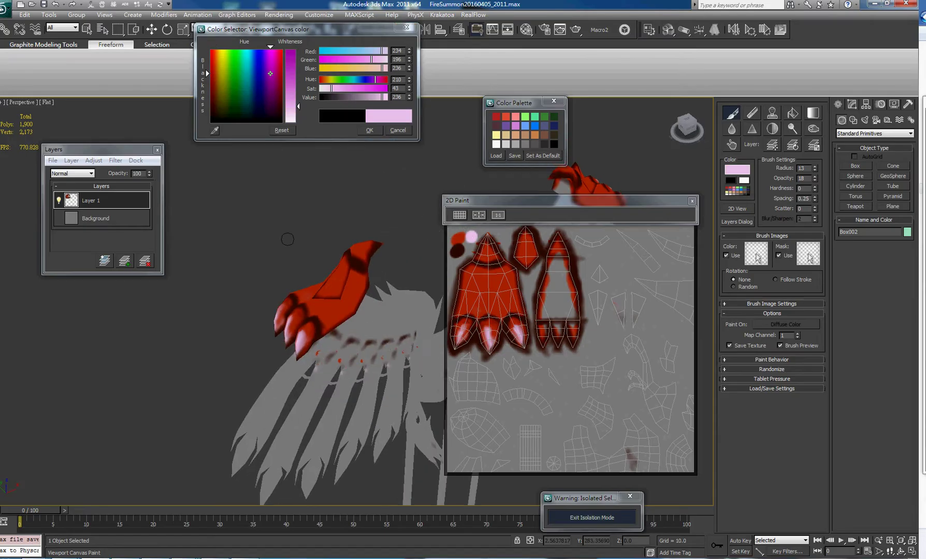
mouse_move(335, 303)
mouse_down()
mouse_move(329, 313)
mouse_move(352, 297)
mouse_move(338, 284)
mouse_up()
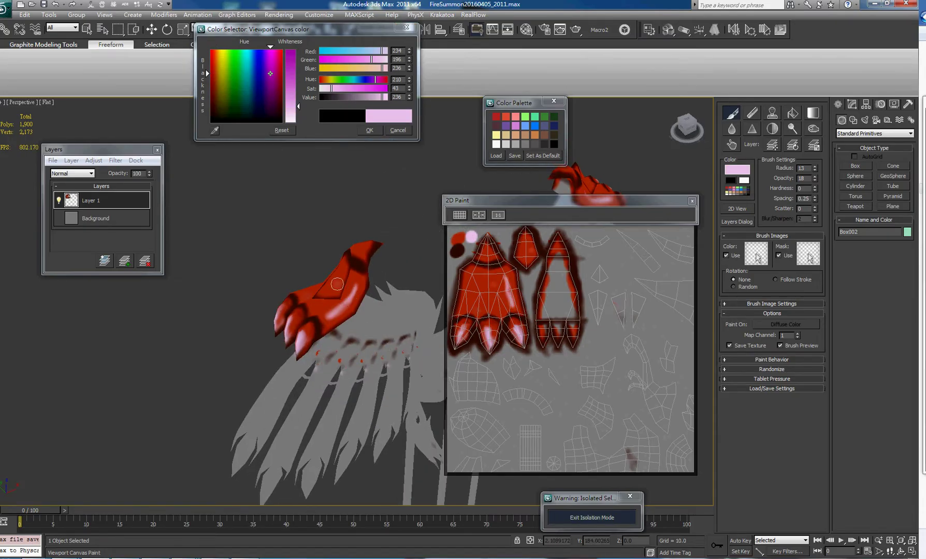
Paint matching pale pink highlights along the crest's opposite side and on its upper tip.
mouse_move(326, 257)
alt+middle_down()
mouse_move(370, 270)
mouse_move(354, 279)
mouse_move(348, 318)
alt+middle_up()
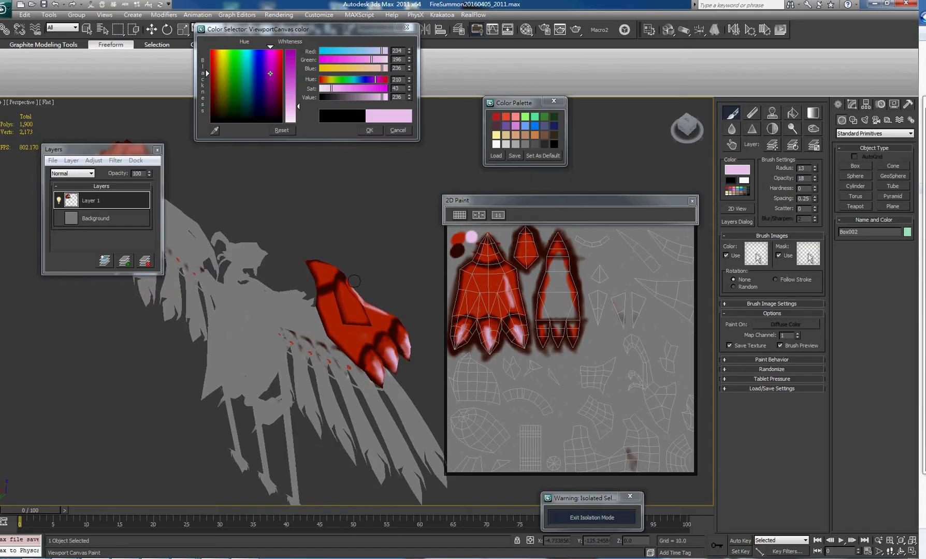
mouse_move(329, 311)
mouse_down()
mouse_move(345, 336)
mouse_move(338, 330)
mouse_up()
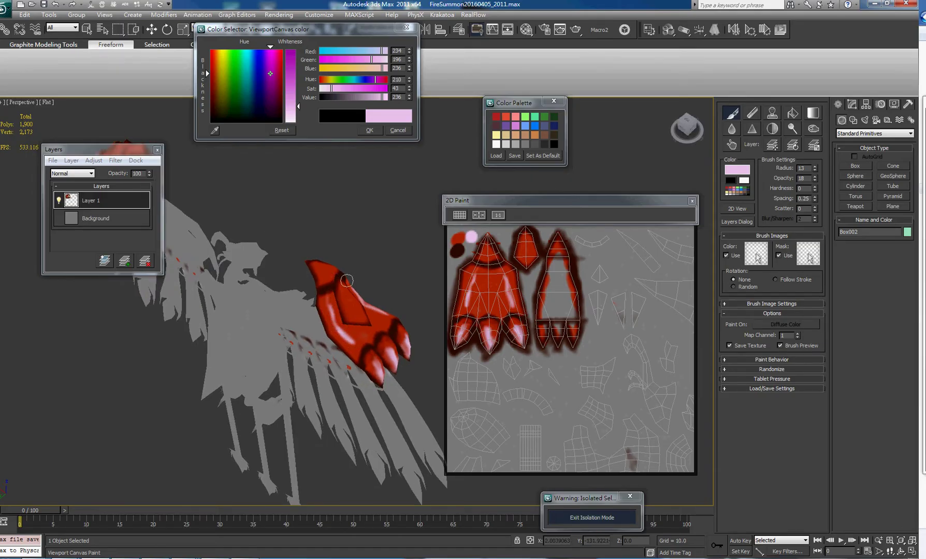
alt+middle_drag(332, 254, 317, 289)
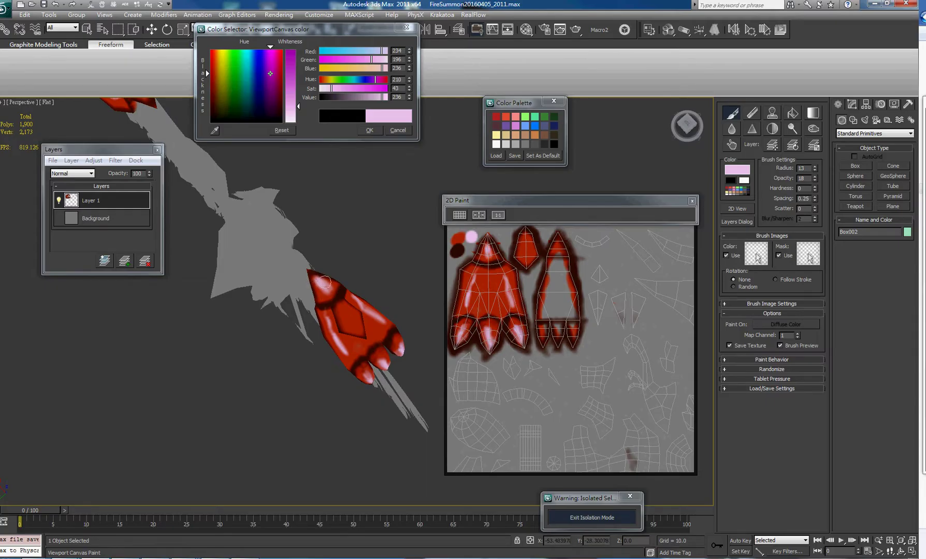
mouse_move(317, 280)
alt+middle_down()
mouse_move(324, 249)
mouse_move(274, 236)
alt+middle_up()
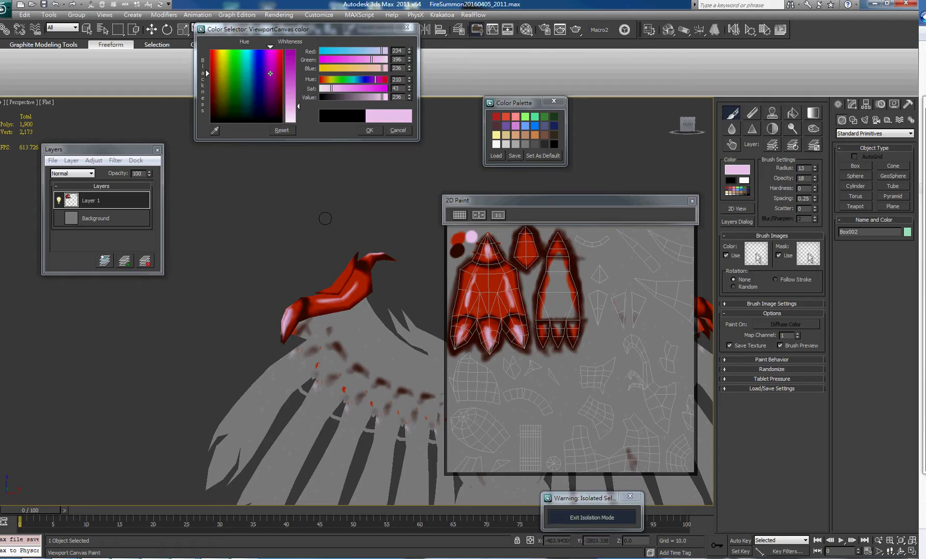
mouse_move(325, 219)
alt+middle_down()
mouse_move(367, 227)
mouse_move(321, 175)
alt+middle_up()
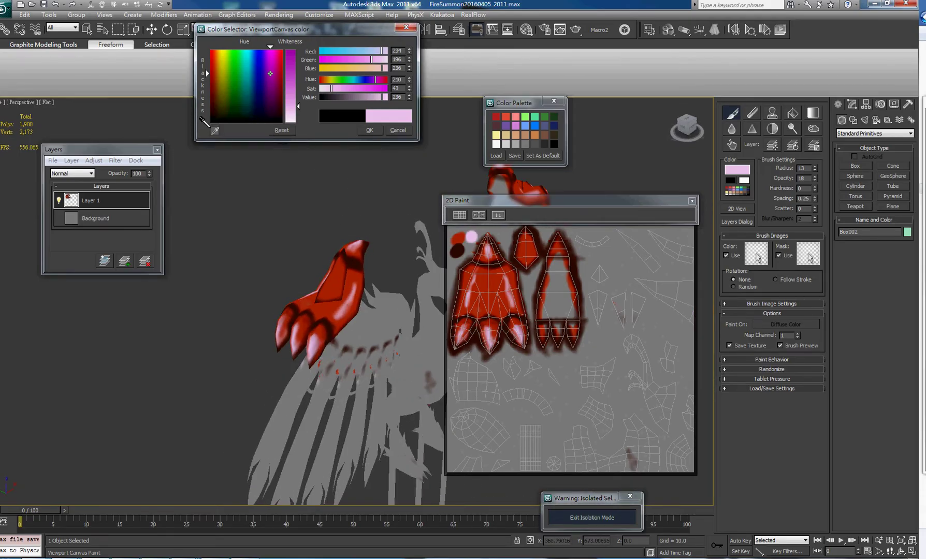
Choose the palette's dark red (176, 39, 39) and paint a swatch of it at opacity 100 beside the texture's other color swatches.
drag(213, 129, 233, 145)
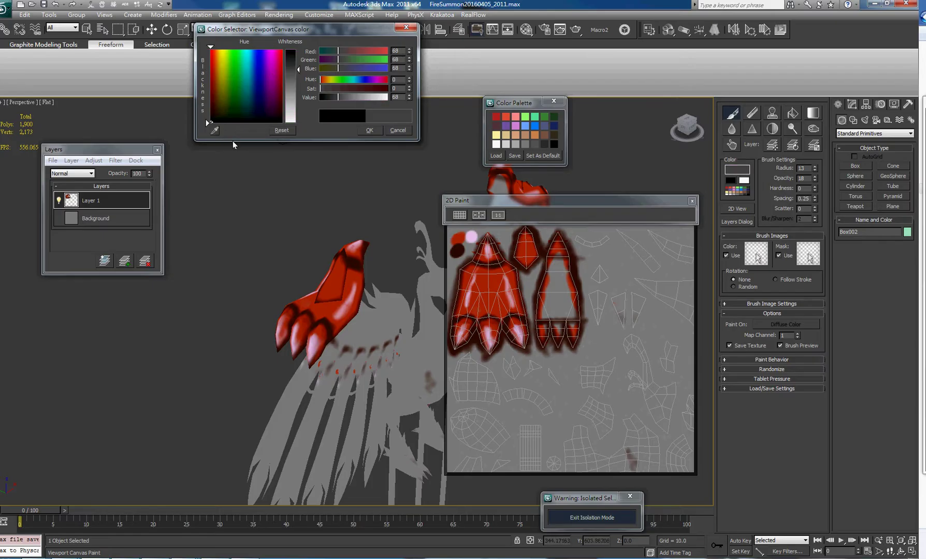
click(496, 119)
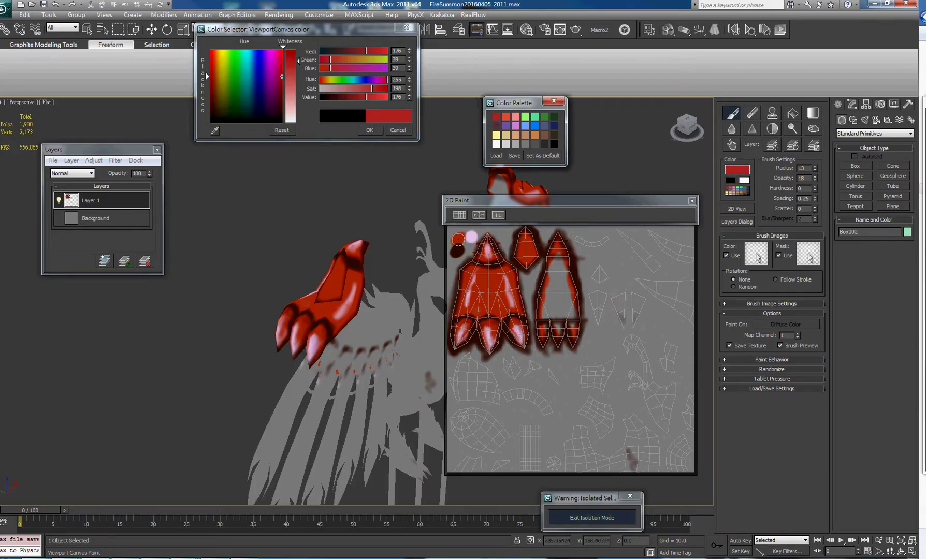
drag(467, 244, 465, 245)
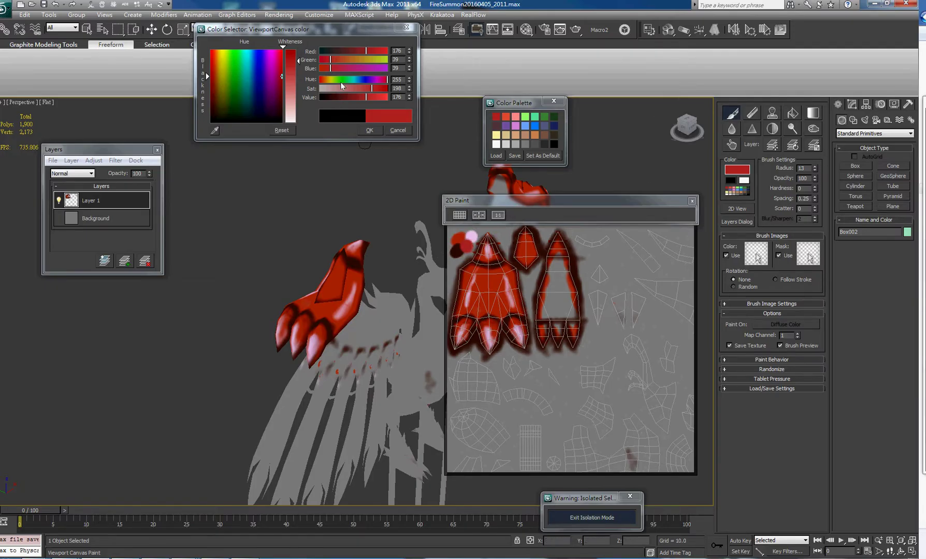
Darken the brush red to a value of 119 and repaint the new swatch on the 2D texture with it.
drag(352, 98, 342, 98)
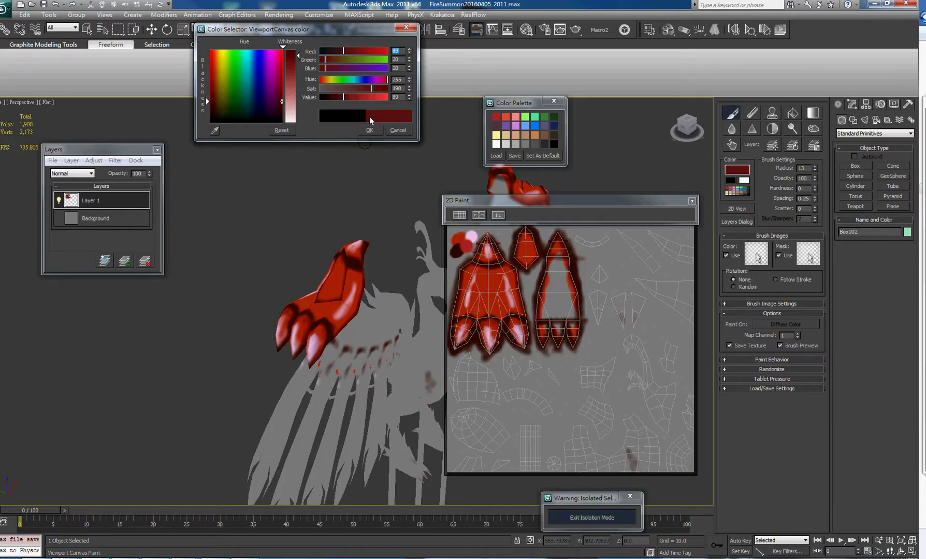
click(464, 242)
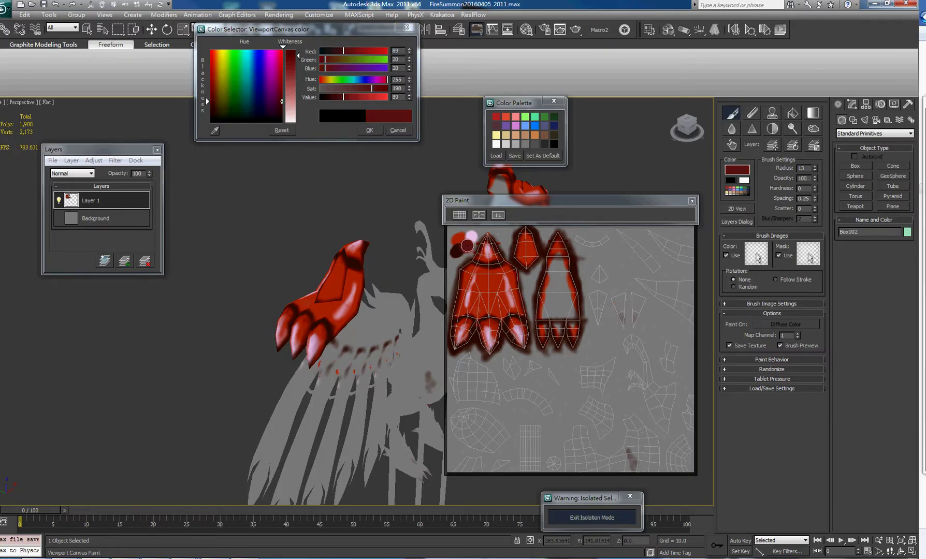
click(467, 245)
drag(349, 98, 351, 97)
click(467, 245)
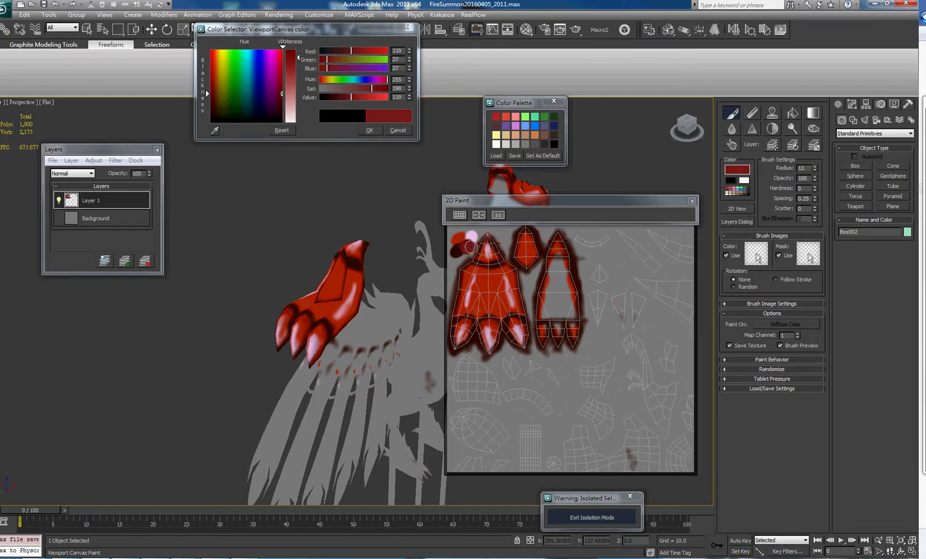
Set the brush to radius 14 and opacity 20 and paint dark red shading over the crest's center panel and sides.
mouse_move(317, 192)
middle_down()
mouse_move(326, 212)
mouse_move(343, 191)
middle_up()
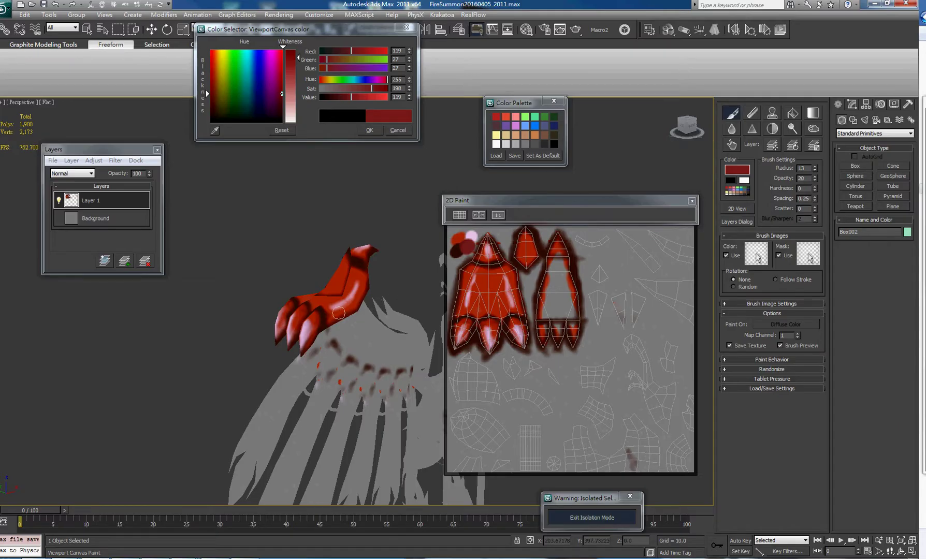
ctrl+shift+drag(337, 312, 338, 309)
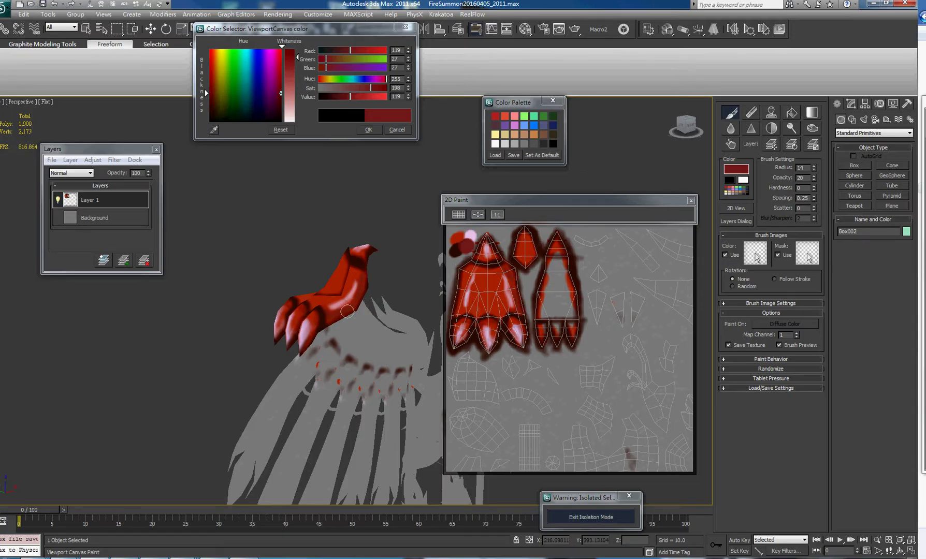
alt+middle_drag(355, 262, 365, 272)
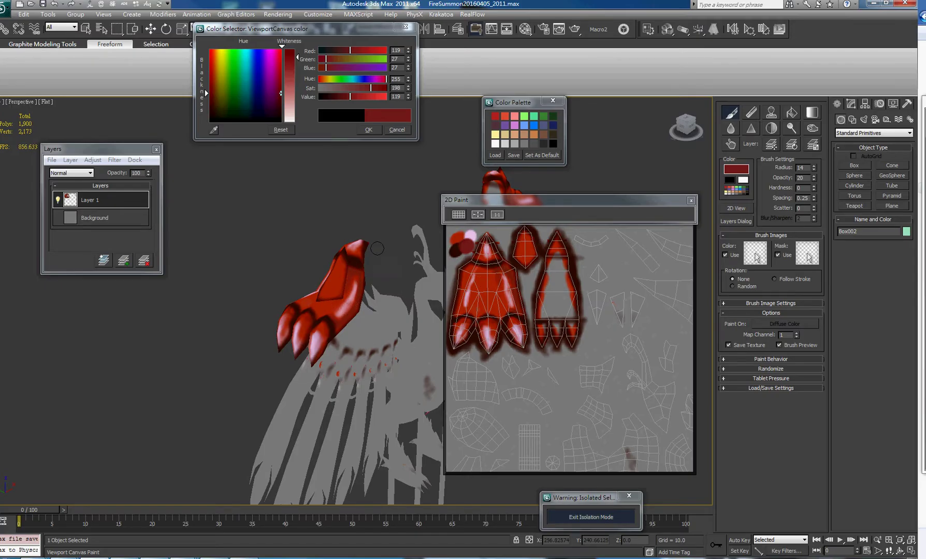
alt+middle_drag(377, 248, 365, 256)
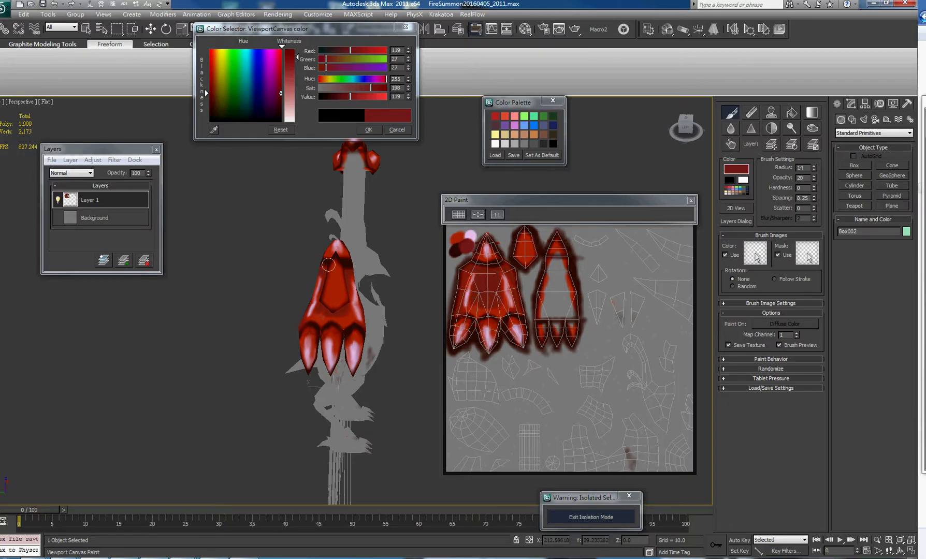
mouse_move(328, 265)
alt+middle_down()
mouse_move(379, 250)
mouse_move(362, 283)
alt+middle_up()
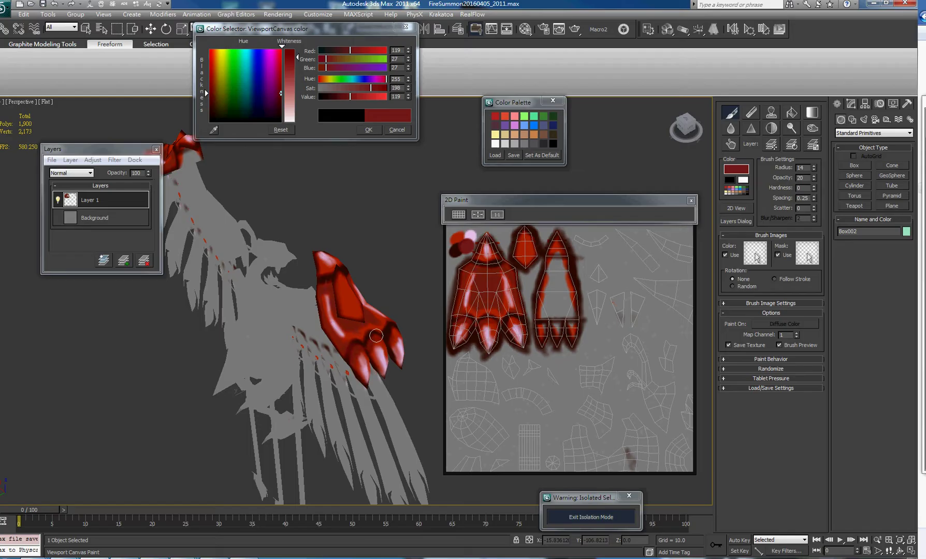
alt+middle_drag(375, 339, 323, 298)
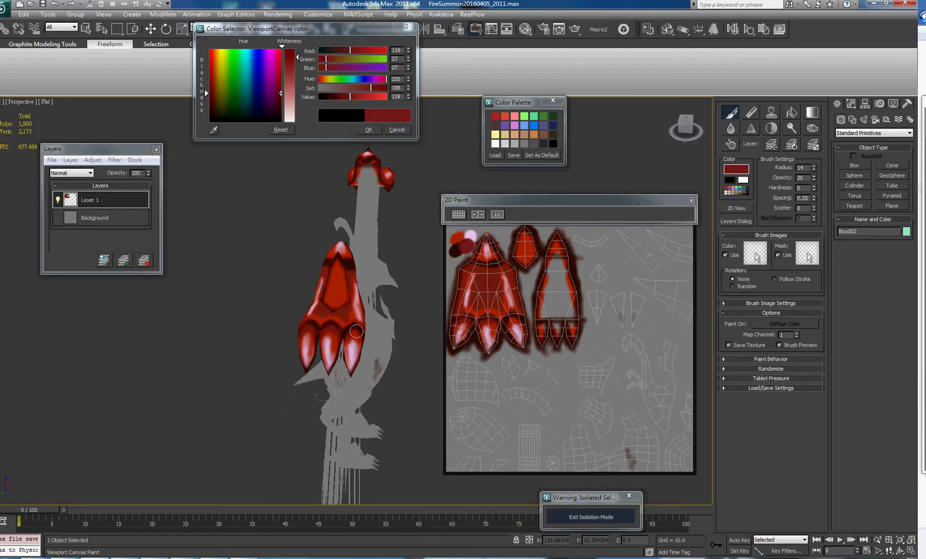
mouse_move(362, 346)
alt+middle_down()
mouse_move(320, 301)
mouse_move(326, 315)
alt+middle_up()
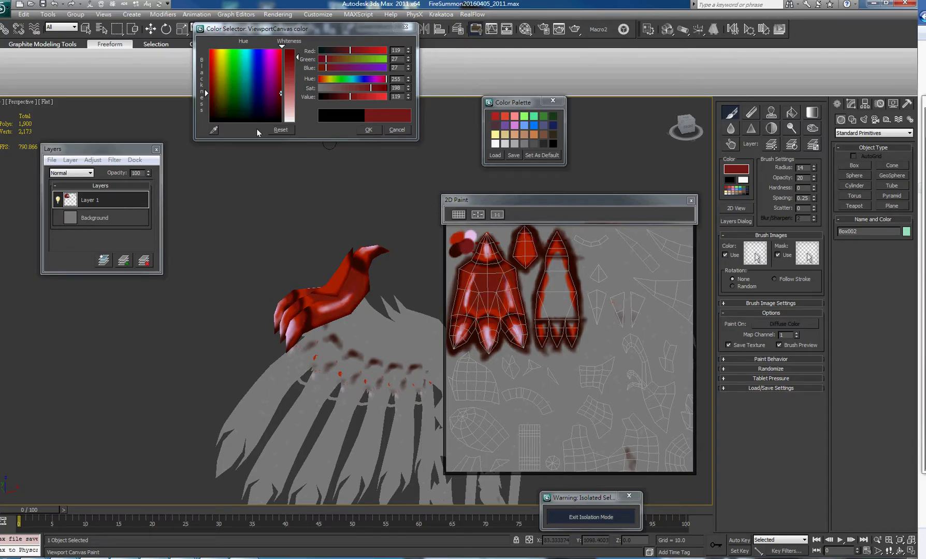
Choose a brighter red (175, 36, 5), enlarge the brush to radius 23 and blend it softly over the crest's side.
drag(280, 93, 212, 73)
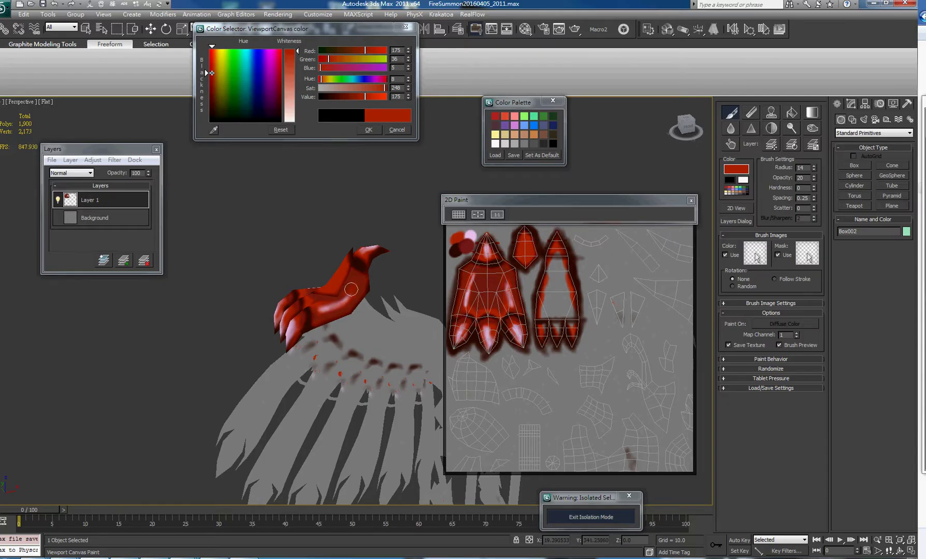
alt+middle_drag(352, 291, 353, 236)
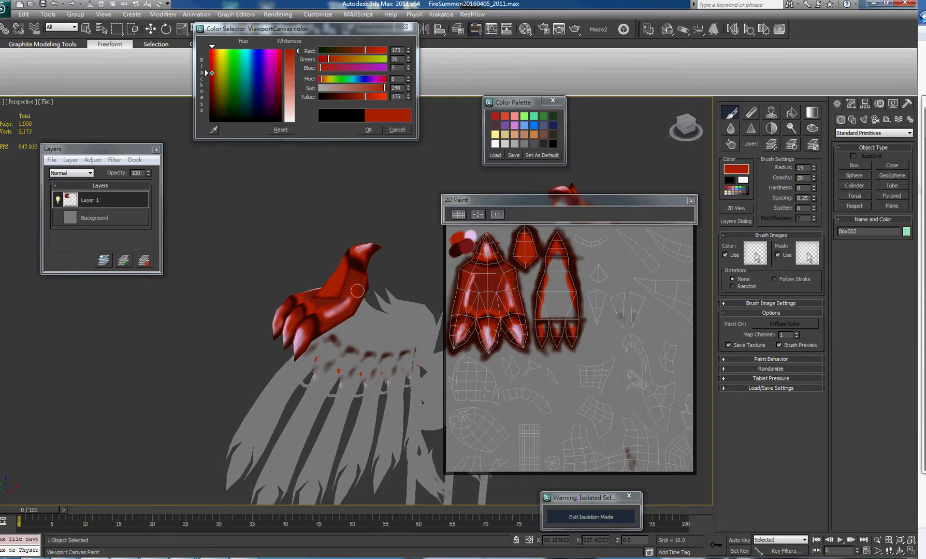
ctrl+shift+drag(357, 292, 355, 286)
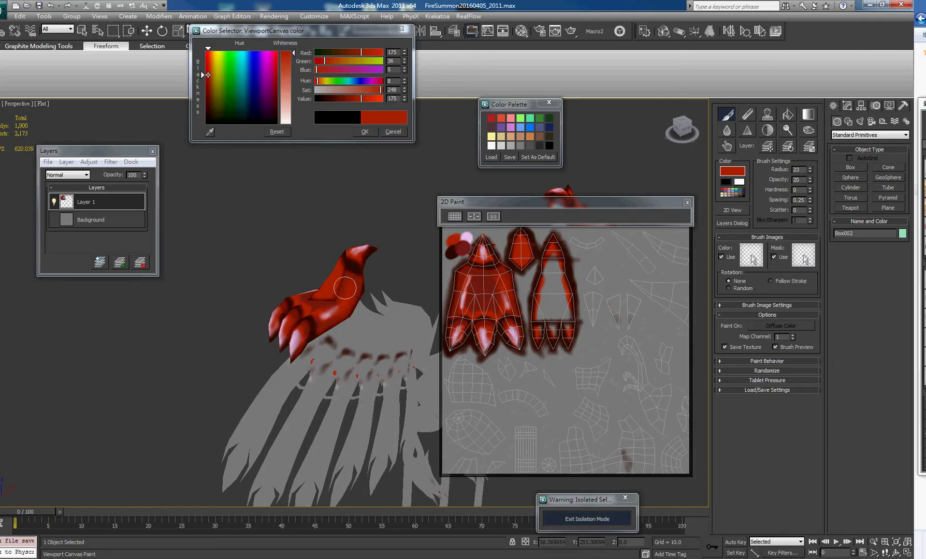
mouse_move(347, 281)
alt+middle_down()
mouse_move(346, 255)
mouse_move(342, 308)
alt+middle_up()
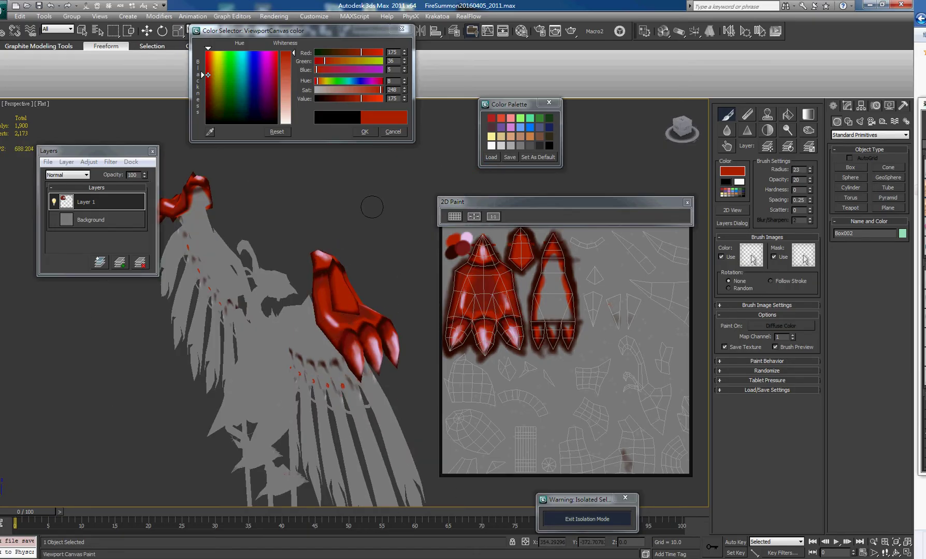
mouse_move(371, 208)
alt+middle_down()
mouse_move(324, 191)
mouse_move(322, 227)
mouse_move(366, 211)
alt+middle_up()
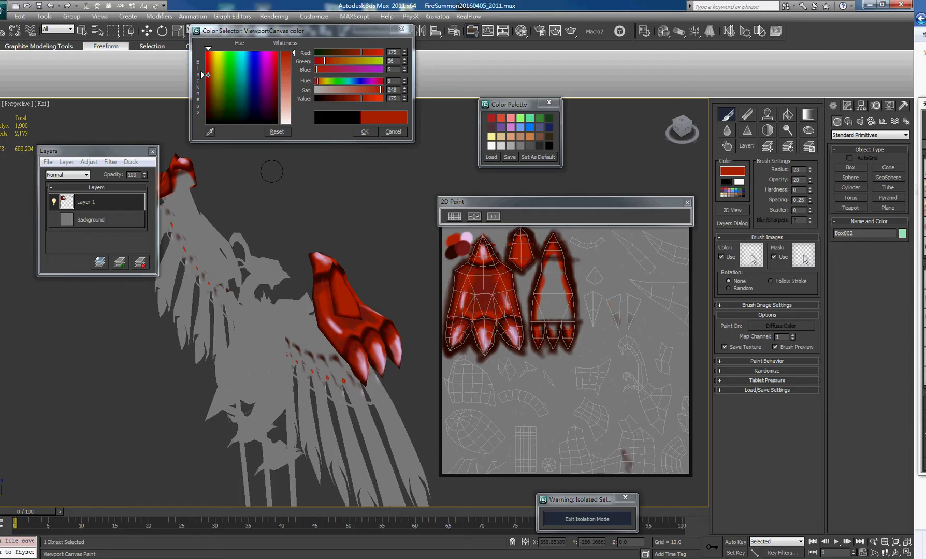
Sample the pale pink swatch from the 2D texture and brighten the highlights along the crest's sides.
shift+click(466, 238)
drag(334, 329, 341, 322)
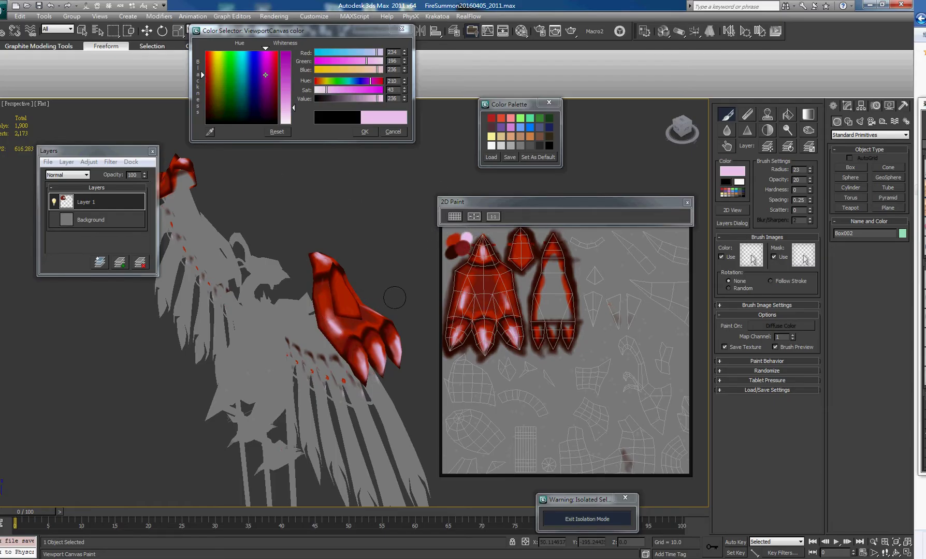
mouse_move(371, 246)
alt+middle_down()
mouse_move(351, 239)
mouse_move(352, 321)
alt+middle_up()
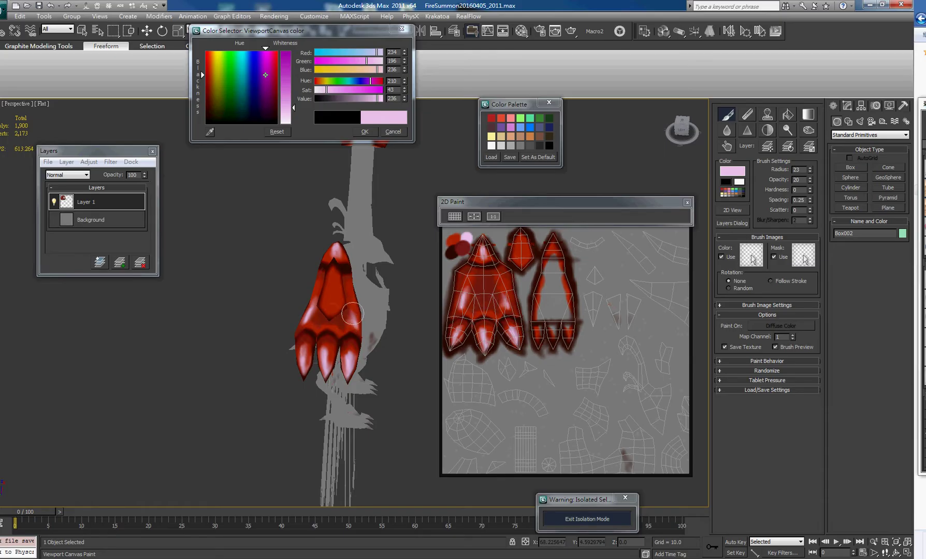
mouse_move(352, 254)
alt+middle_down()
mouse_move(269, 215)
mouse_move(306, 252)
mouse_move(314, 215)
alt+middle_up()
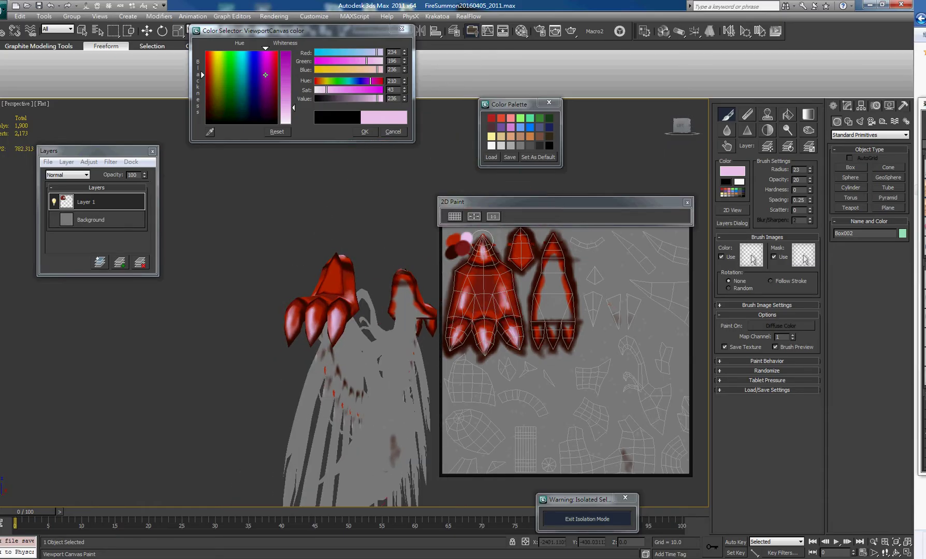
Sample the bright red swatch, reduce the brush radius to 16 and blend red around the bases of the crest's claws.
alt+click(453, 240)
alt+middle_drag(355, 260, 313, 291)
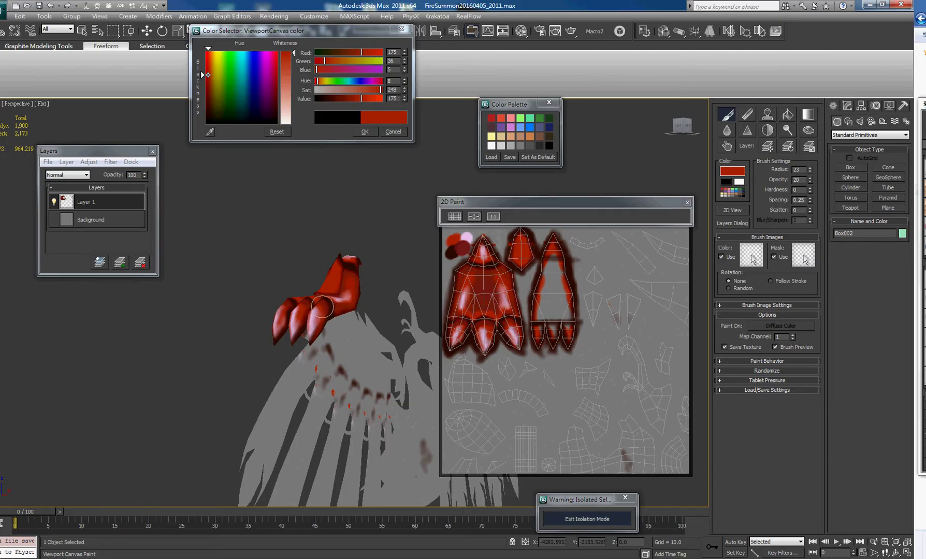
ctrl+shift+drag(322, 307, 323, 317)
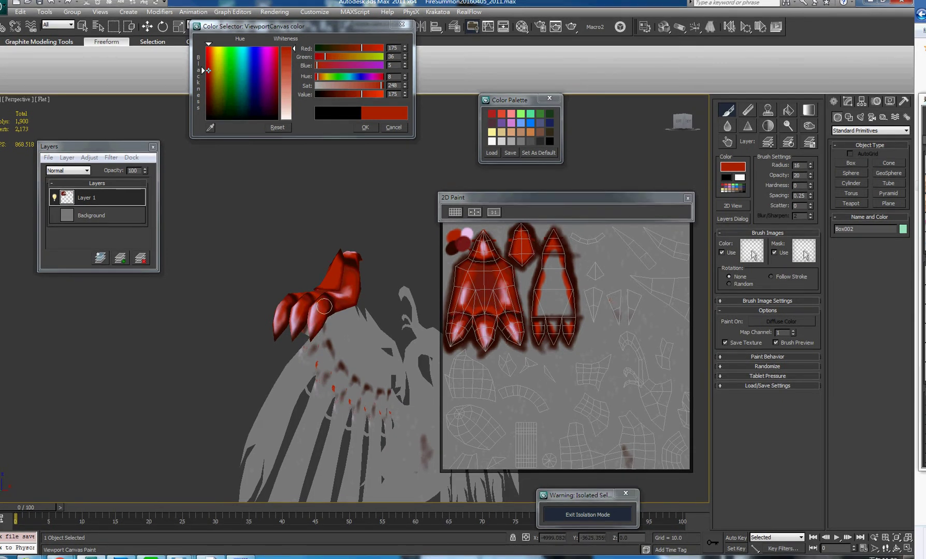
alt+middle_drag(365, 268, 405, 276)
mouse_move(356, 306)
alt+middle_down()
mouse_move(358, 270)
mouse_move(337, 323)
alt+middle_up()
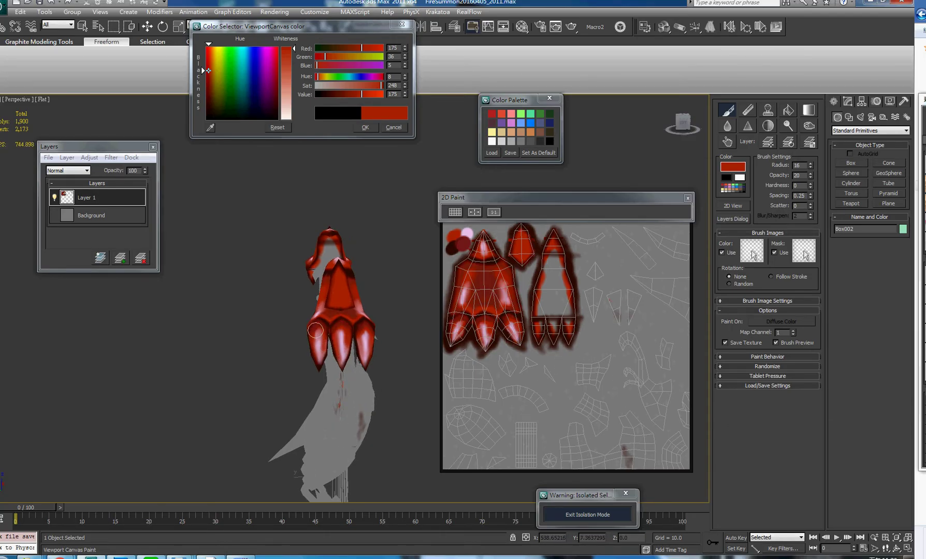
mouse_move(317, 334)
alt+middle_down()
mouse_move(328, 284)
mouse_move(309, 300)
mouse_move(326, 312)
mouse_move(374, 270)
mouse_move(316, 293)
alt+middle_up()
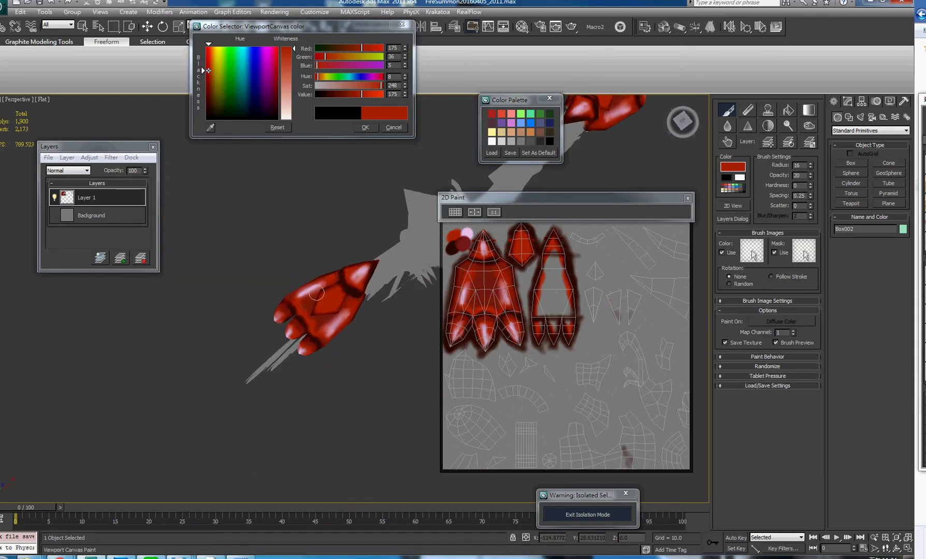
Sample the dark red swatch for shading, and switch to the bright red swatch to touch up the crest's upper tip.
alt+click(465, 244)
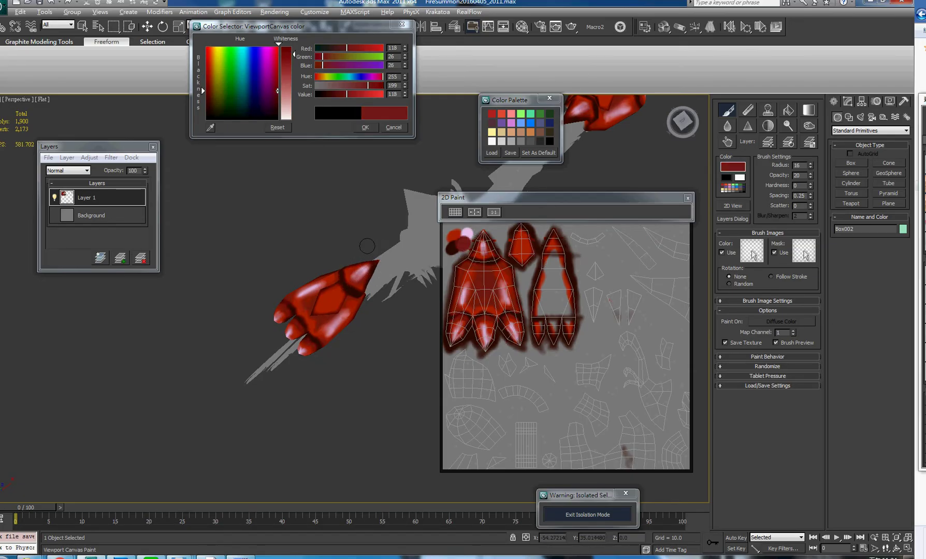
mouse_move(358, 263)
alt+middle_down()
mouse_move(368, 257)
mouse_move(358, 187)
mouse_move(380, 241)
alt+middle_up()
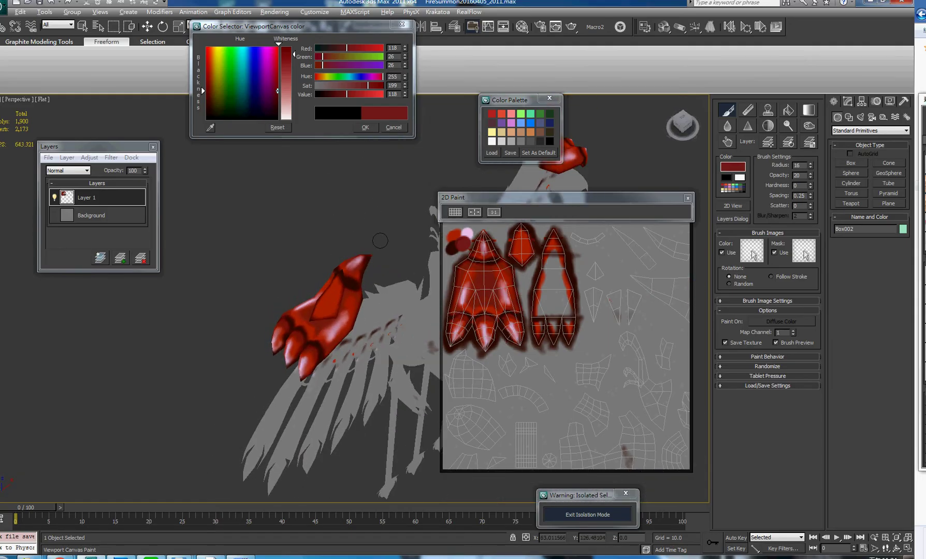
alt+click(452, 236)
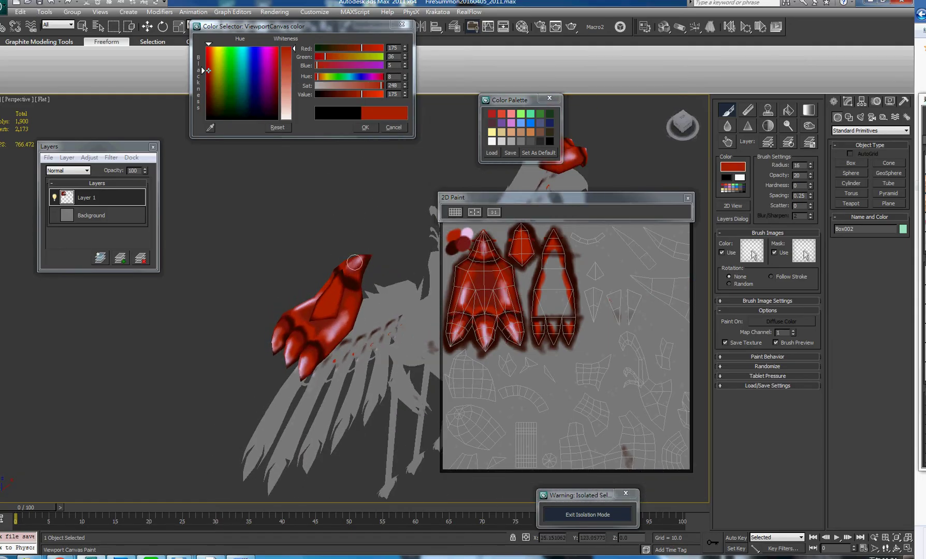
alt+middle_drag(395, 222, 469, 244)
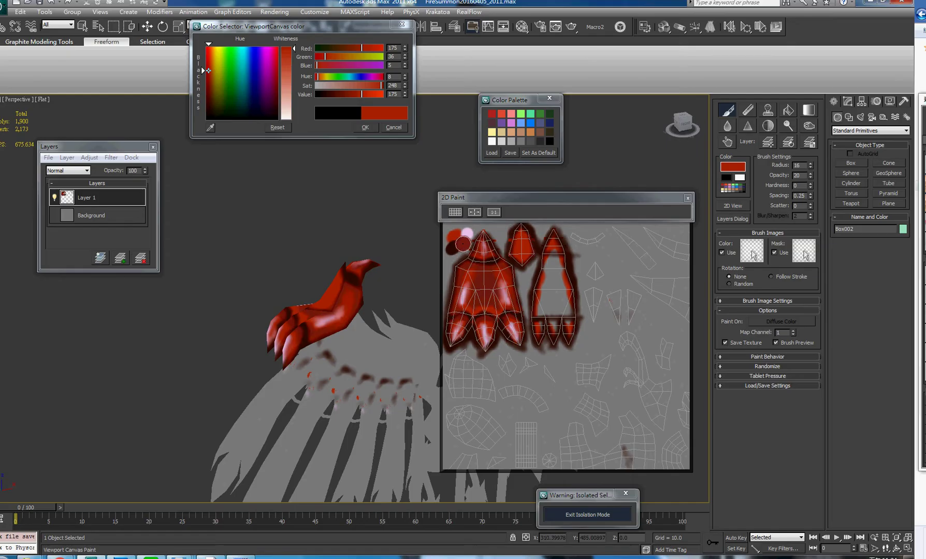
Shade the side of the crest with the dark red swatch color and blend bright red over its claws.
alt+click(463, 243)
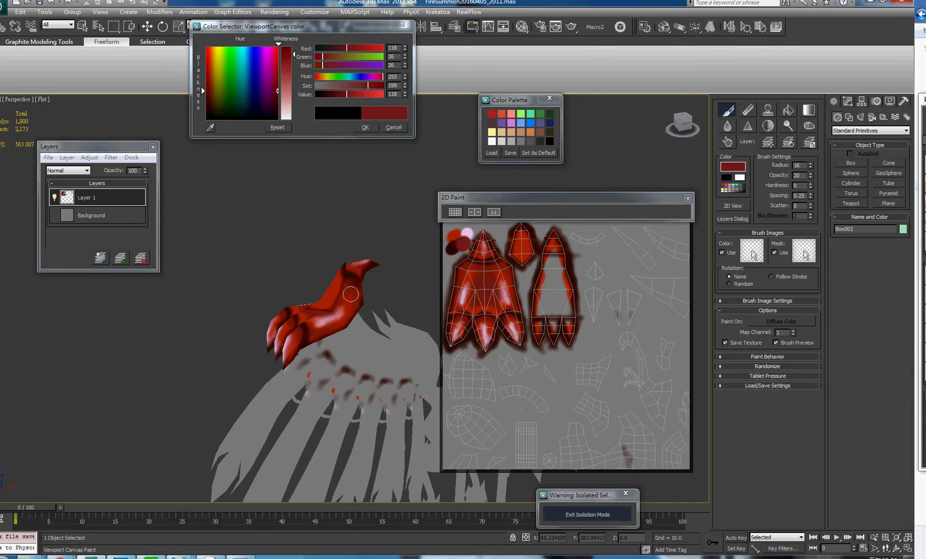
alt+middle_drag(362, 263, 356, 287)
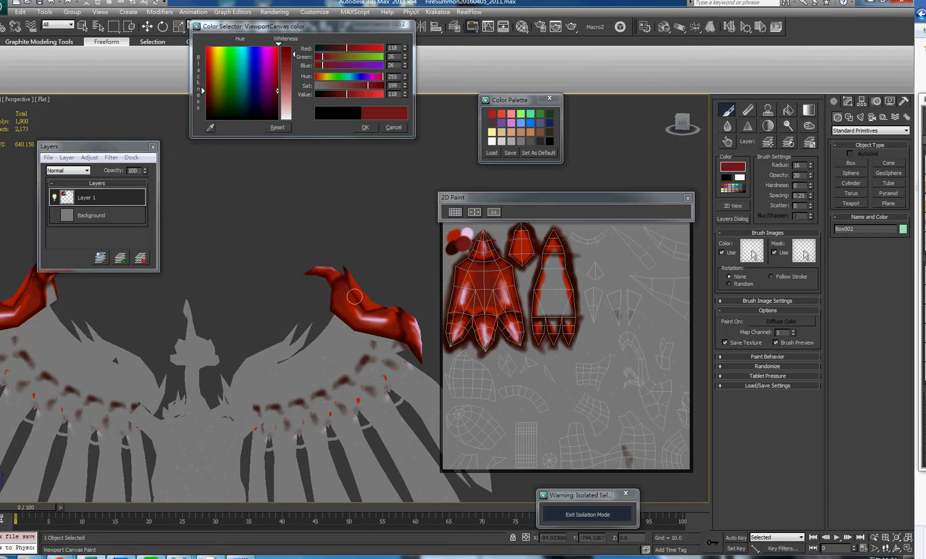
mouse_move(355, 297)
alt+middle_down()
mouse_move(313, 240)
mouse_move(266, 264)
alt+middle_up()
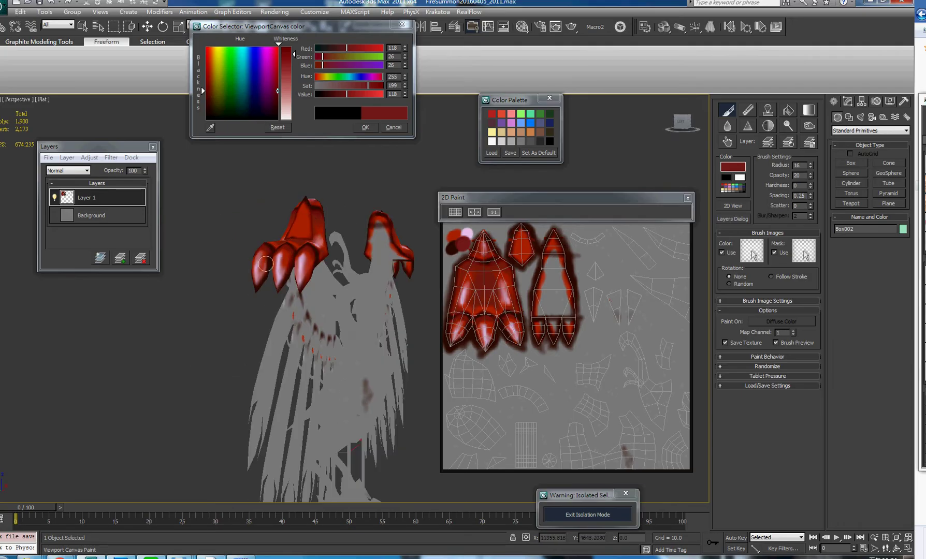
shift+click(453, 234)
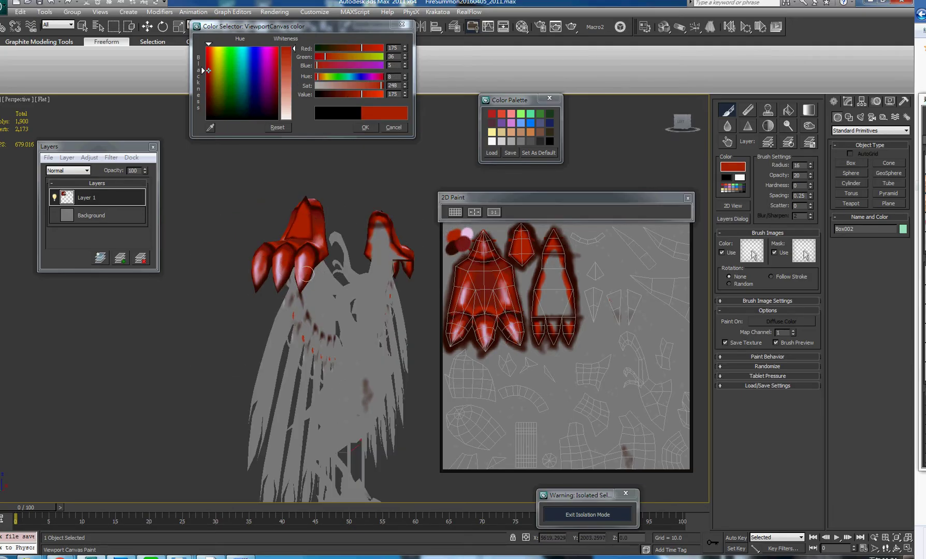
alt+middle_drag(283, 282, 332, 254)
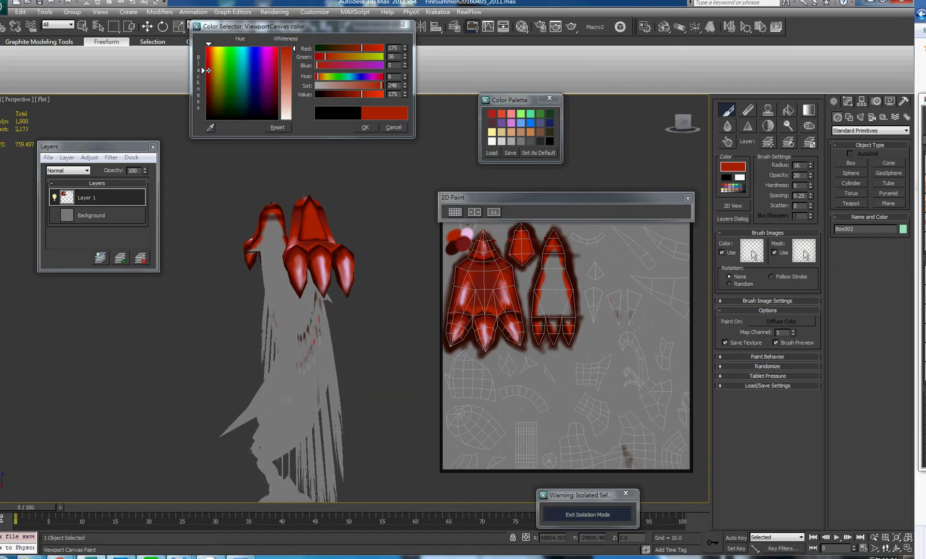
Sample the pale pink swatch and paint a soft highlight on the crest's middle claw.
shift+click(466, 233)
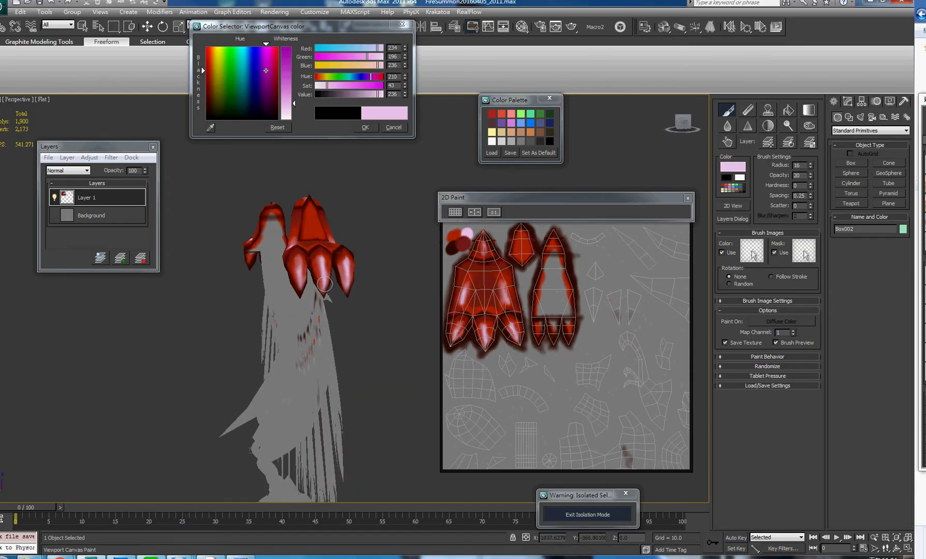
drag(324, 284, 325, 271)
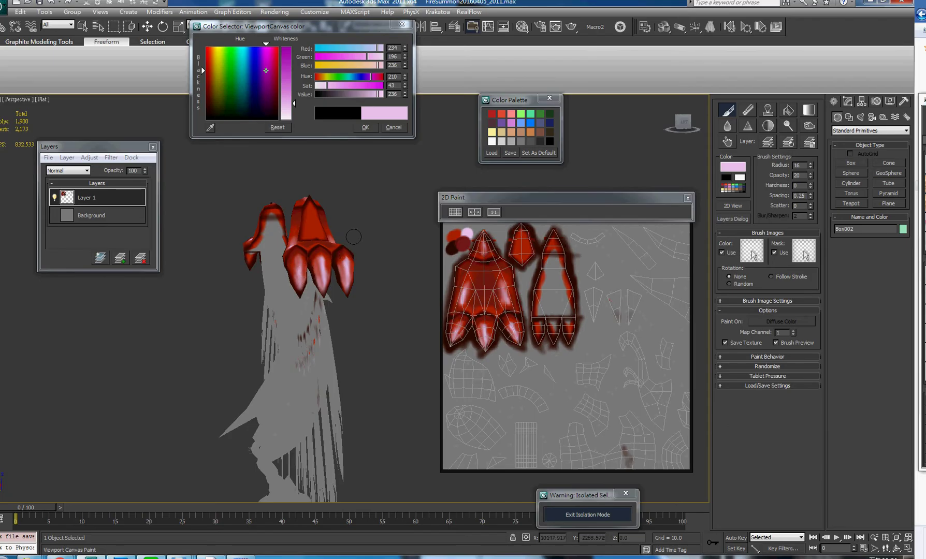
mouse_move(354, 237)
alt+middle_down()
mouse_move(349, 264)
mouse_move(313, 257)
alt+middle_up()
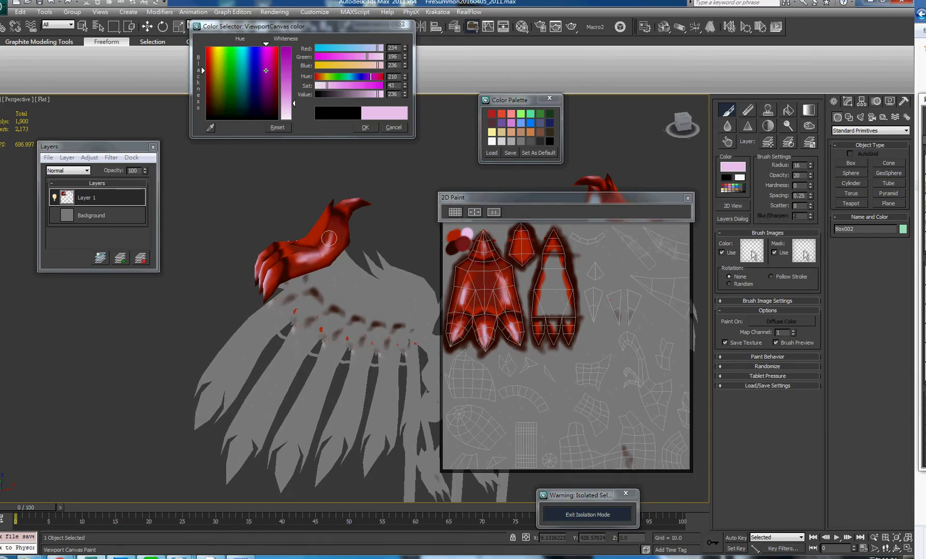
alt+middle_drag(329, 223, 383, 179)
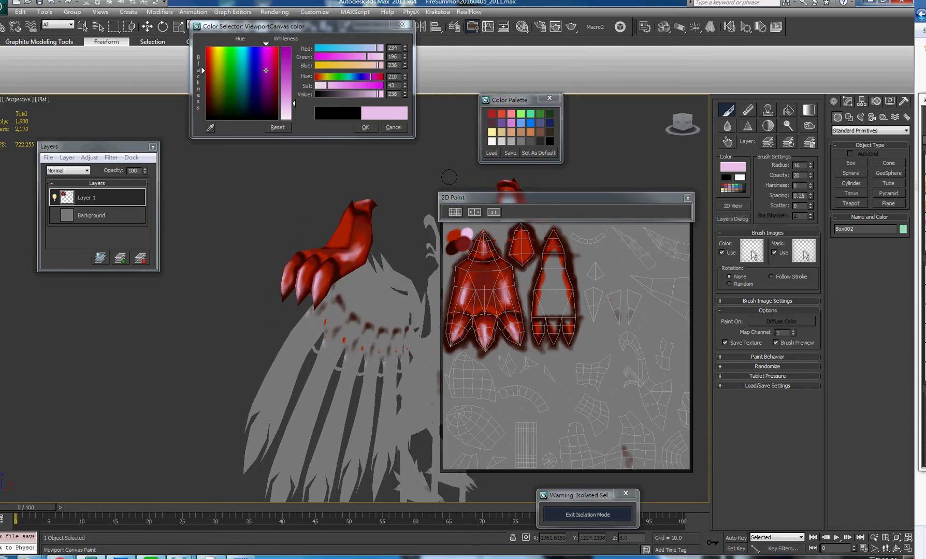
Sample the bright red swatch and soften the color transitions along the crest's side.
alt+click(445, 236)
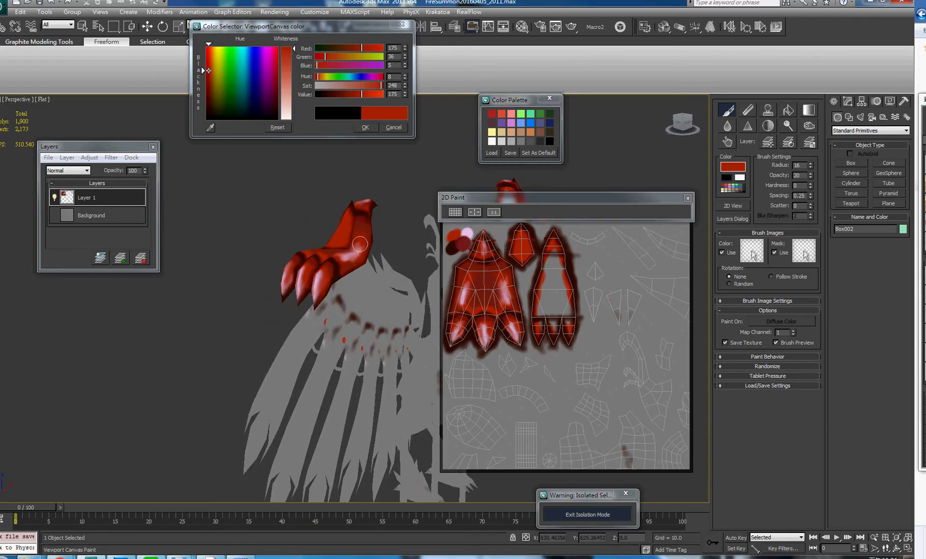
alt+middle_drag(384, 217, 367, 195)
alt+middle_drag(445, 247, 324, 261)
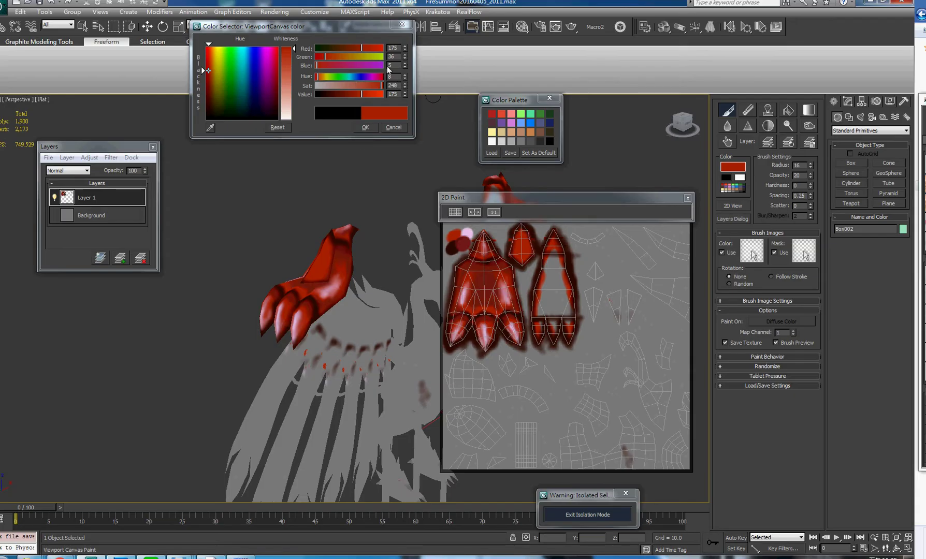
Mix a pink brush color with red 231, green 93 and blue 197.
text(231)
key(Tab)
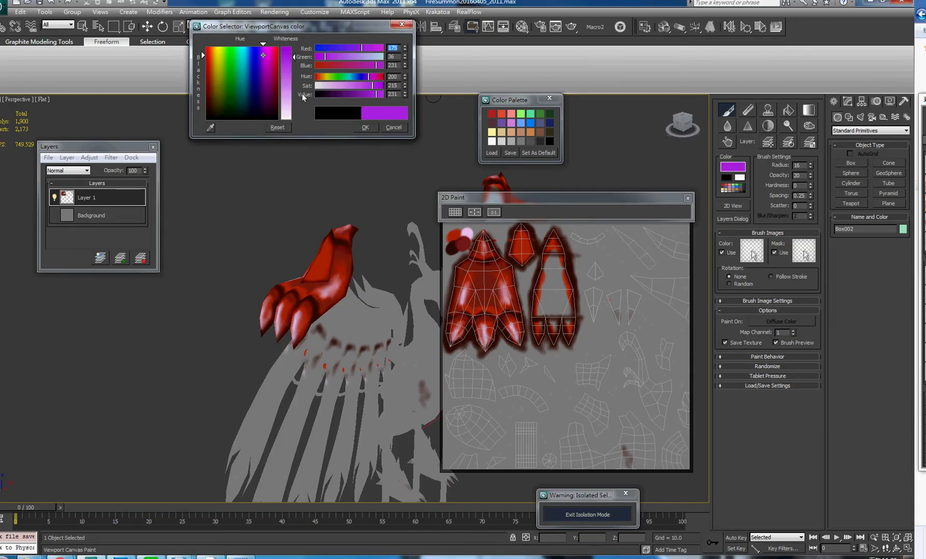
click(346, 86)
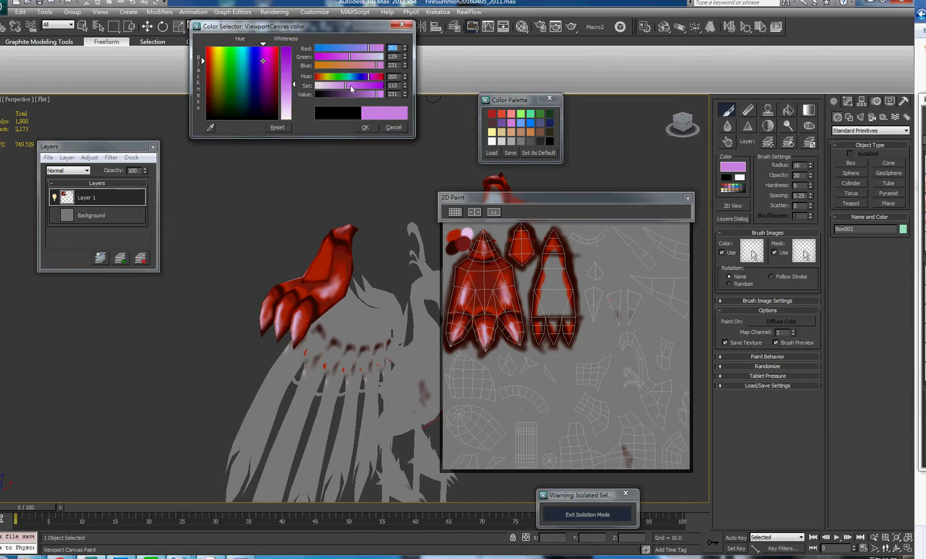
drag(347, 85, 371, 80)
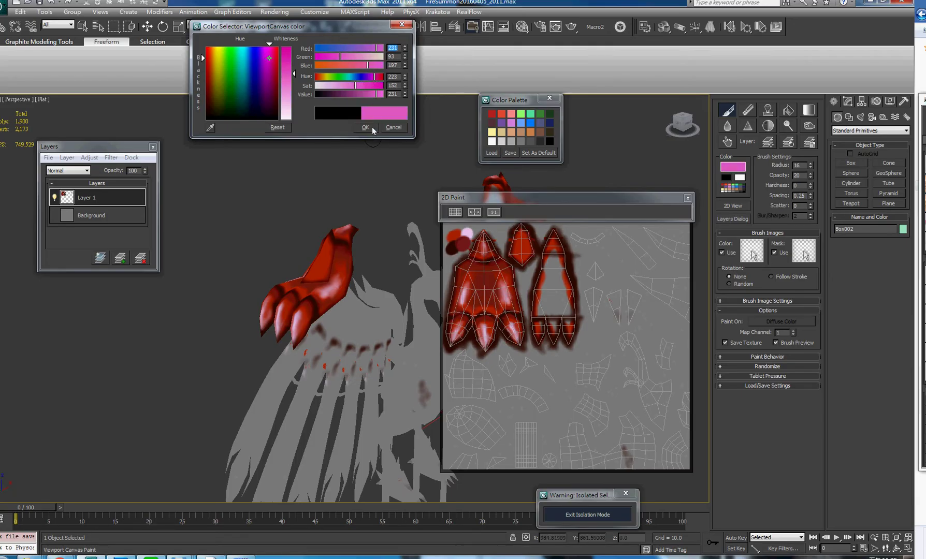
Paint a pink swatch beside the existing color swatches on the texture at 100 opacity, with the brush radius reduced to 7.
click(476, 229)
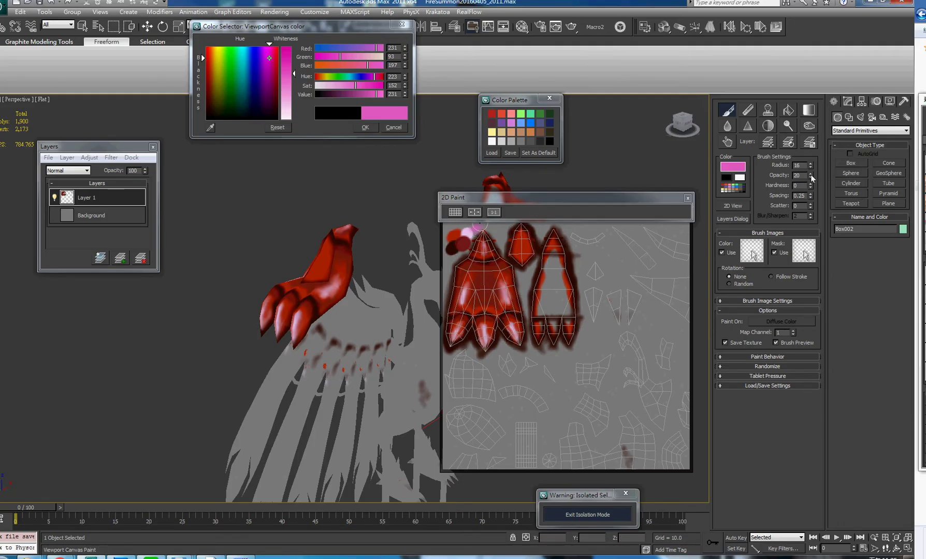
ctrl+shift+drag(483, 230, 475, 235)
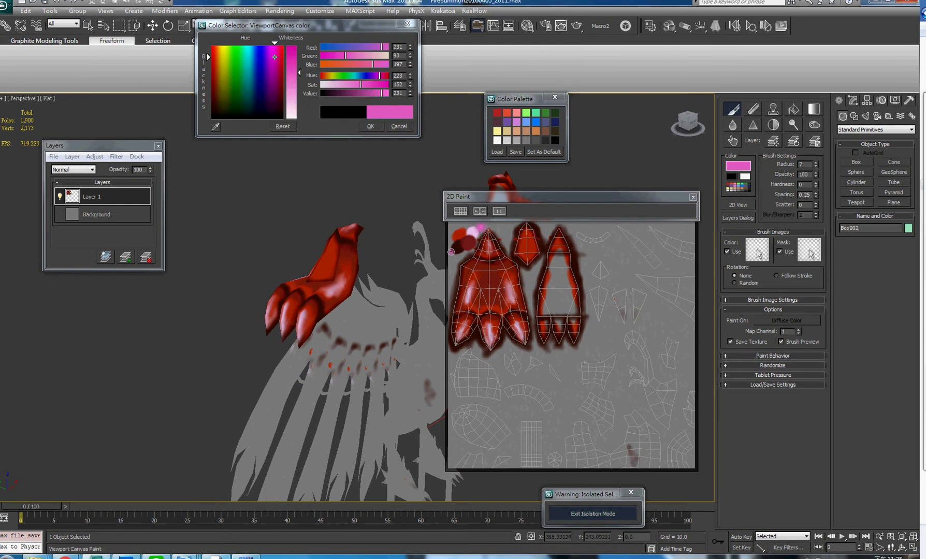
click(479, 226)
Tint the side of the crest with soft pink, using a brush radius of 21 and an opacity of 12.
alt+middle_drag(355, 255, 357, 246)
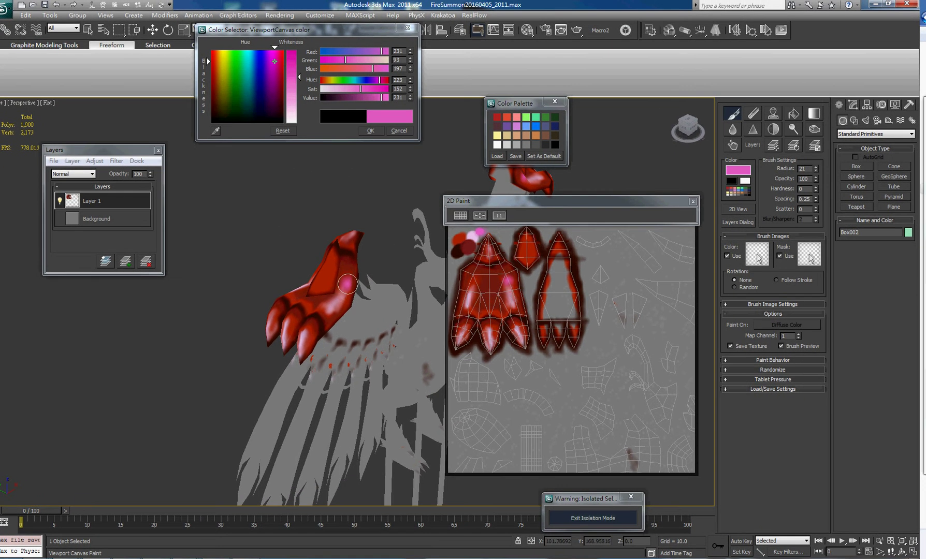
ctrl+shift+drag(360, 284, 361, 270)
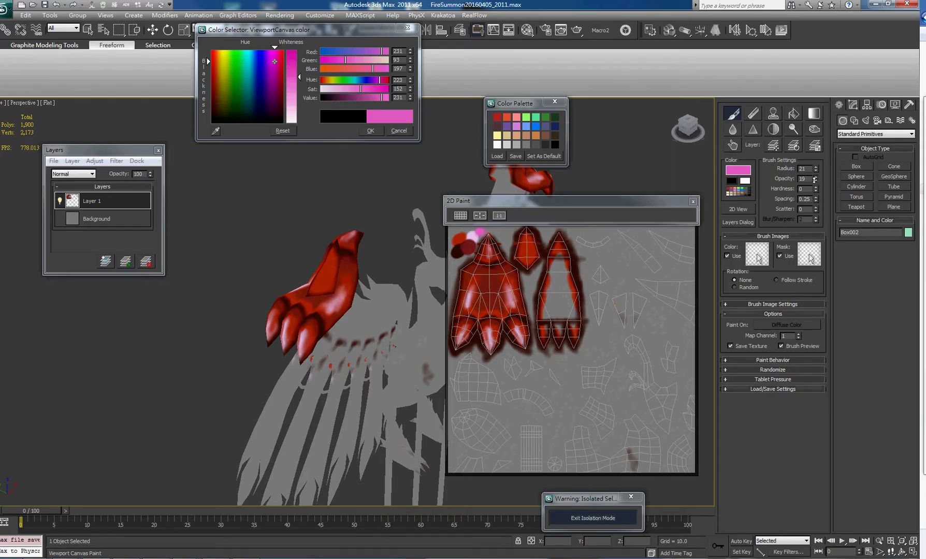
mouse_move(346, 285)
mouse_down()
mouse_move(336, 318)
mouse_move(357, 283)
mouse_move(309, 308)
mouse_up()
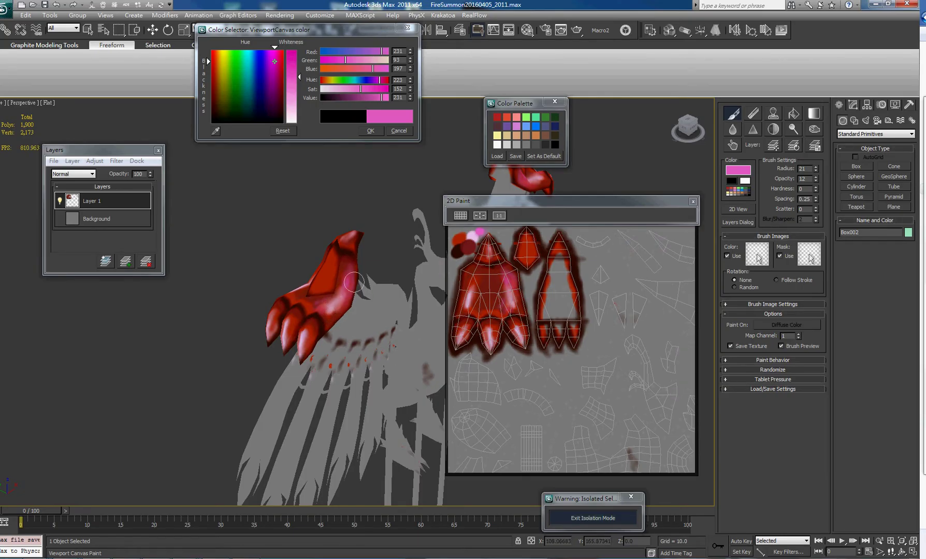
alt+middle_drag(346, 286, 289, 334)
mouse_move(289, 334)
mouse_down()
mouse_move(293, 322)
mouse_move(275, 315)
mouse_move(305, 299)
mouse_up()
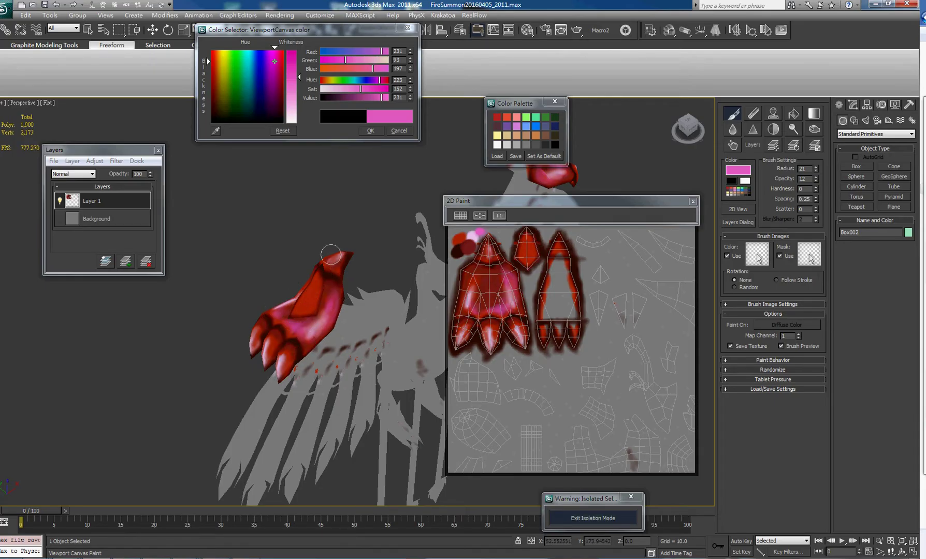
Extend the soft pink tint over the crest's front, claws and upper tip from several angles.
alt+middle_drag(330, 255, 297, 291)
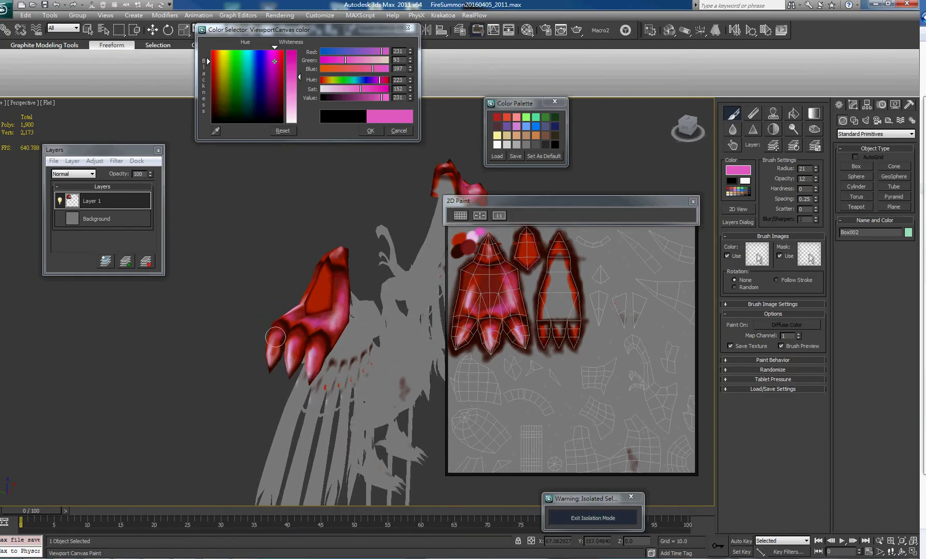
alt+middle_drag(306, 283, 364, 272)
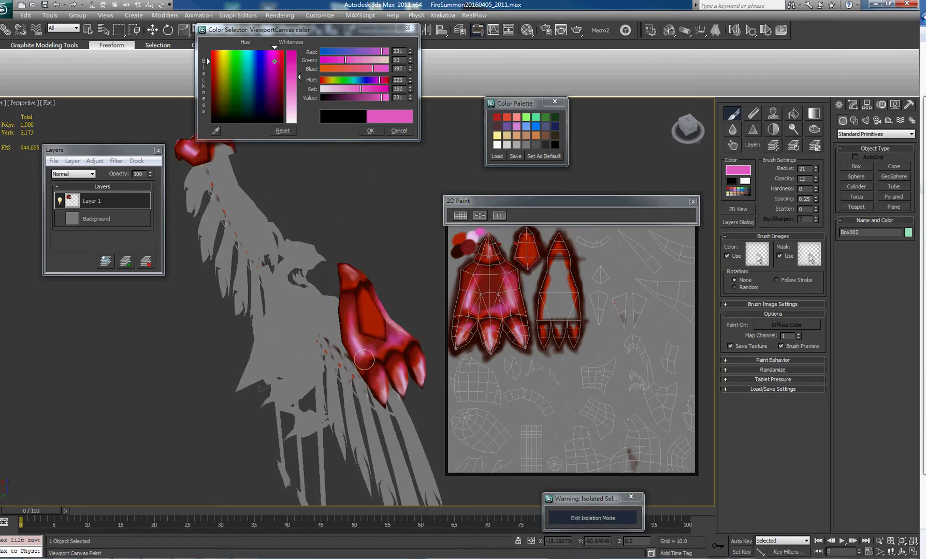
mouse_move(416, 330)
alt+middle_down()
mouse_move(298, 278)
mouse_move(330, 298)
alt+middle_up()
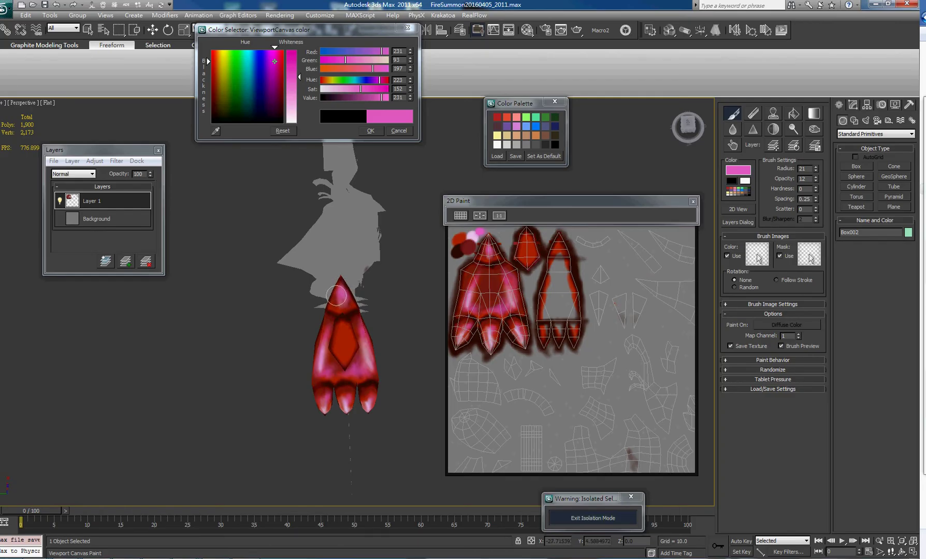
mouse_move(336, 306)
alt+middle_down()
mouse_move(332, 259)
mouse_move(266, 177)
mouse_move(301, 210)
alt+middle_up()
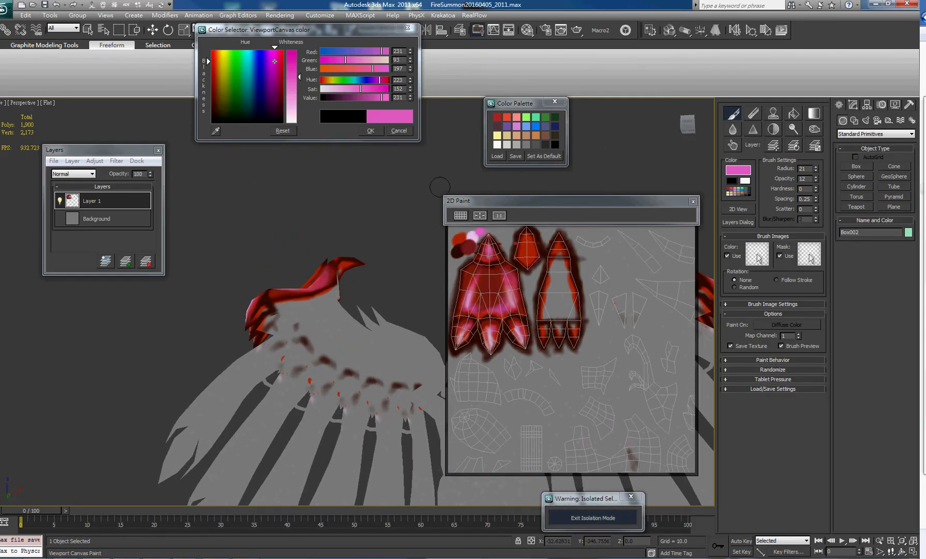
Sample the dark red swatch and shade the three small claws of the crest's underside piece on the texture.
middle_drag(535, 260, 530, 253)
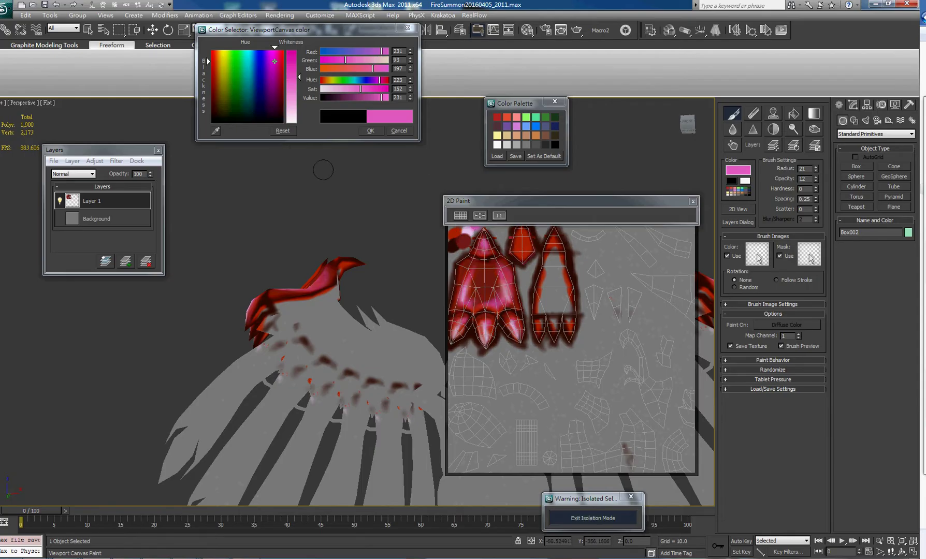
alt+click(461, 243)
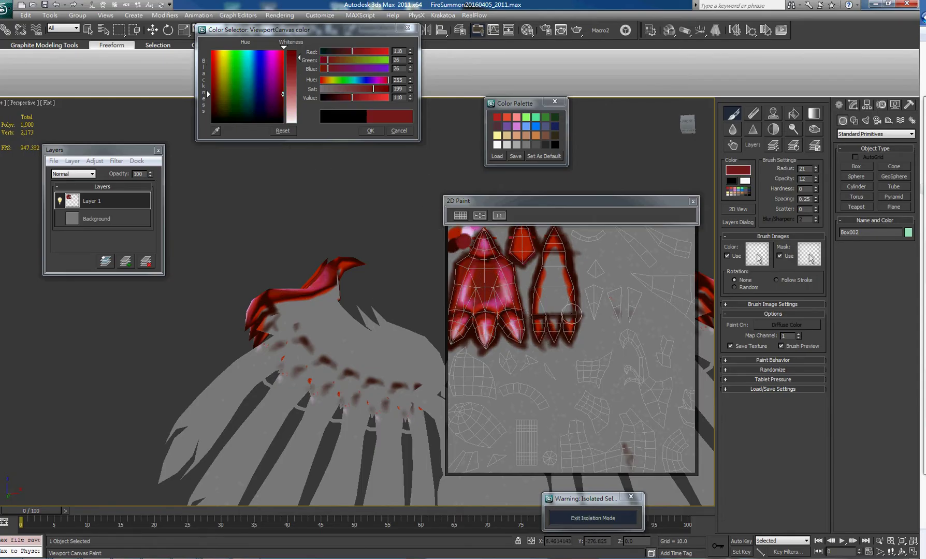
middle_drag(571, 313, 564, 316)
scroll(547, 334, up, 4)
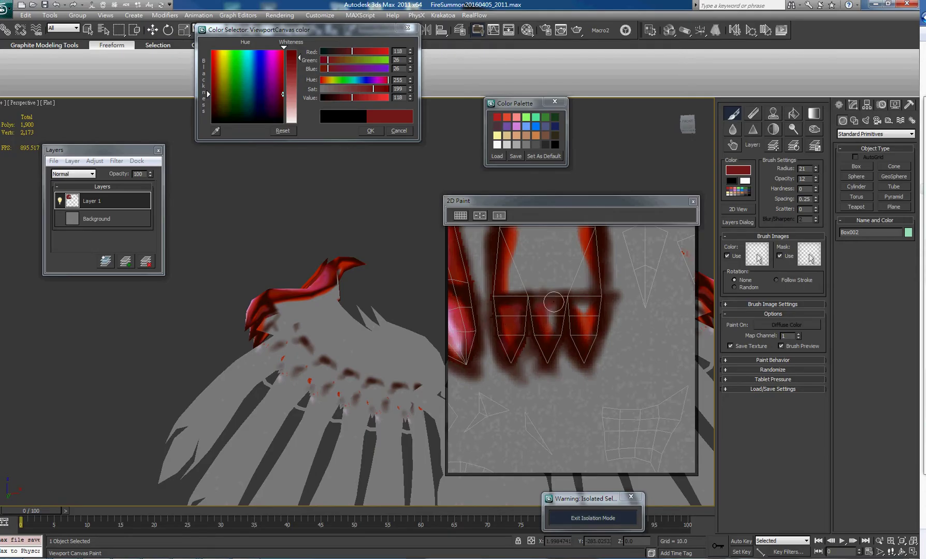
mouse_move(553, 302)
mouse_down()
mouse_move(552, 335)
mouse_move(579, 306)
mouse_move(591, 308)
mouse_move(585, 334)
mouse_move(589, 303)
mouse_up()
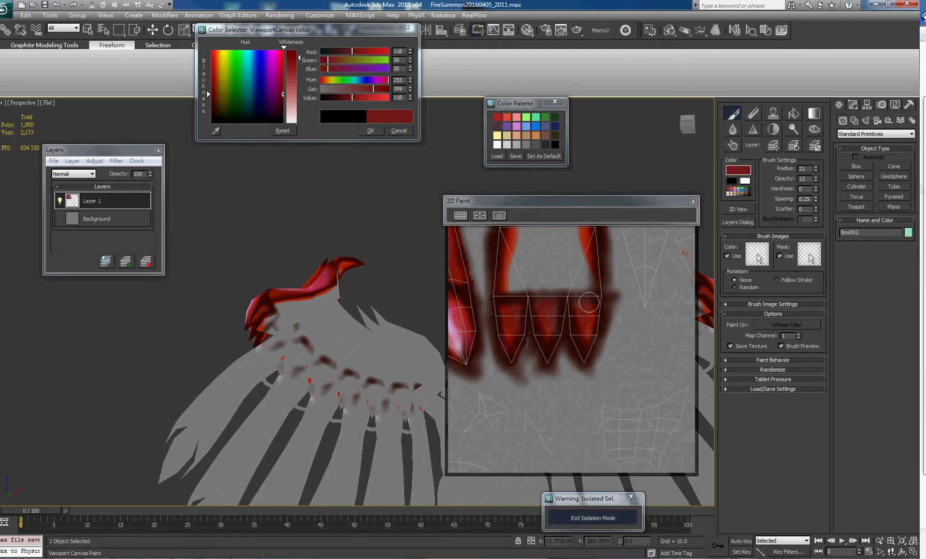
Fill the gray center of the underside piece with dark red, using a brush radius of 35 and an opacity of 32.
middle_drag(584, 271, 581, 385)
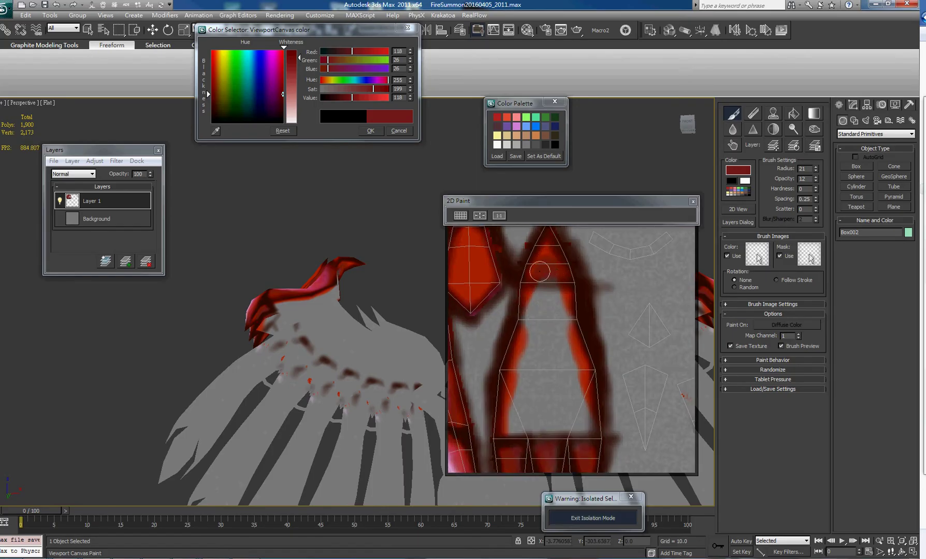
mouse_move(538, 311)
mouse_down()
mouse_move(548, 322)
mouse_move(541, 329)
mouse_move(543, 296)
mouse_move(536, 373)
mouse_move(549, 337)
mouse_move(556, 383)
mouse_move(555, 366)
mouse_move(576, 415)
mouse_up()
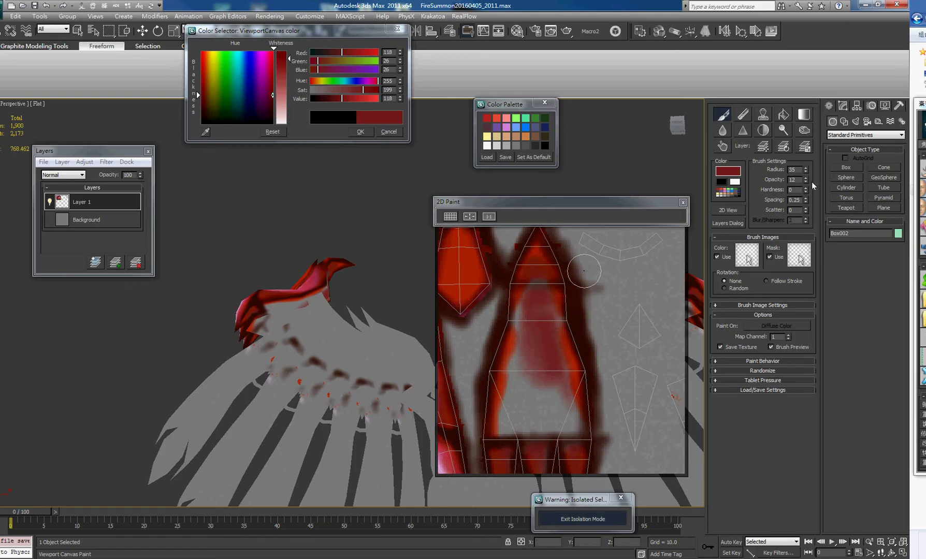
mouse_move(549, 349)
mouse_down()
mouse_move(554, 383)
mouse_move(534, 368)
mouse_move(523, 309)
mouse_move(515, 407)
mouse_move(534, 397)
mouse_move(518, 414)
mouse_move(534, 430)
mouse_move(552, 425)
mouse_move(550, 409)
mouse_move(570, 422)
mouse_move(564, 376)
mouse_move(573, 432)
mouse_move(544, 282)
mouse_move(557, 379)
mouse_up()
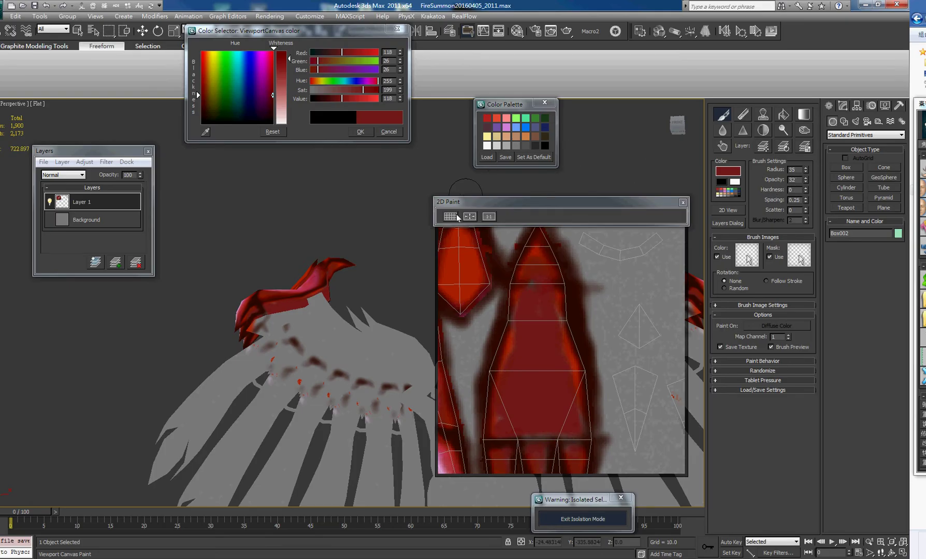
Switch to the darkest brown-red (47, 10, 1) at 13 opacity and shade the center and upper part of the underside piece.
middle_drag(520, 302, 670, 393)
mouse_move(555, 285)
middle_down()
mouse_move(574, 280)
mouse_move(459, 290)
middle_up()
click(203, 111)
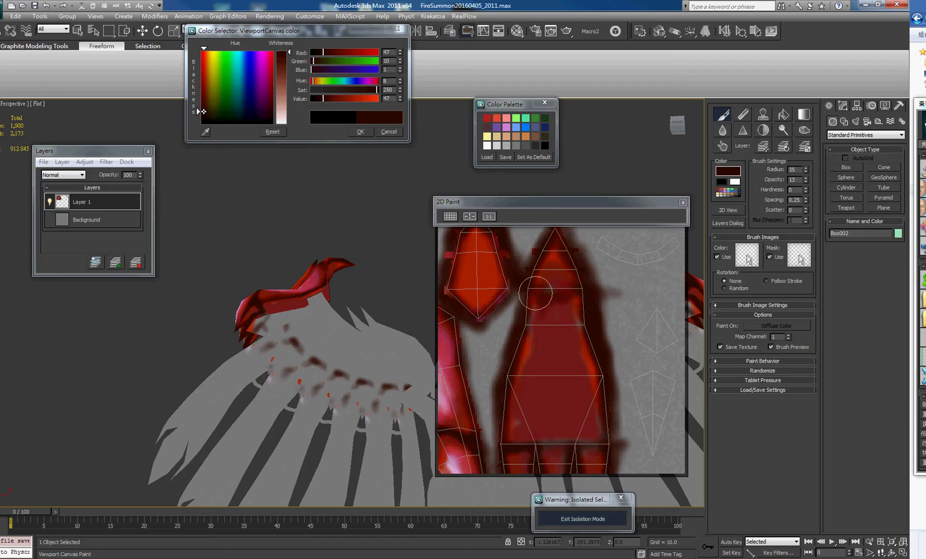
mouse_move(535, 293)
mouse_down()
mouse_move(569, 319)
mouse_move(542, 350)
mouse_move(554, 391)
mouse_up()
middle_drag(548, 329, 553, 211)
drag(539, 277, 520, 316)
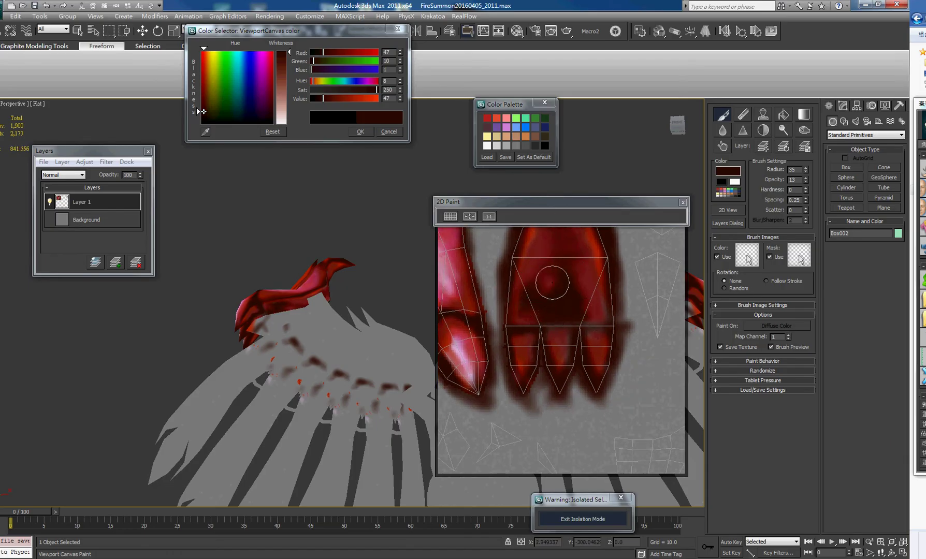
middle_drag(558, 310, 558, 389)
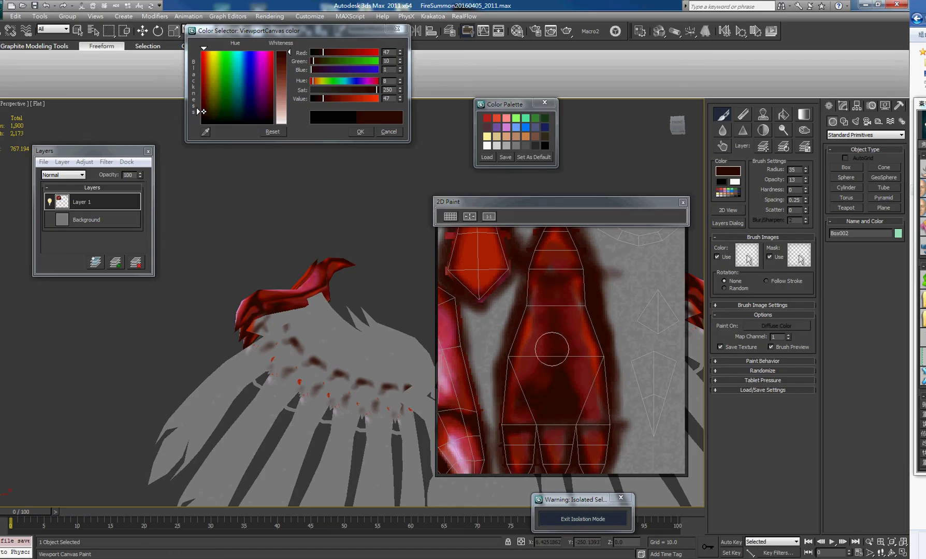
scroll(586, 308, down, 1)
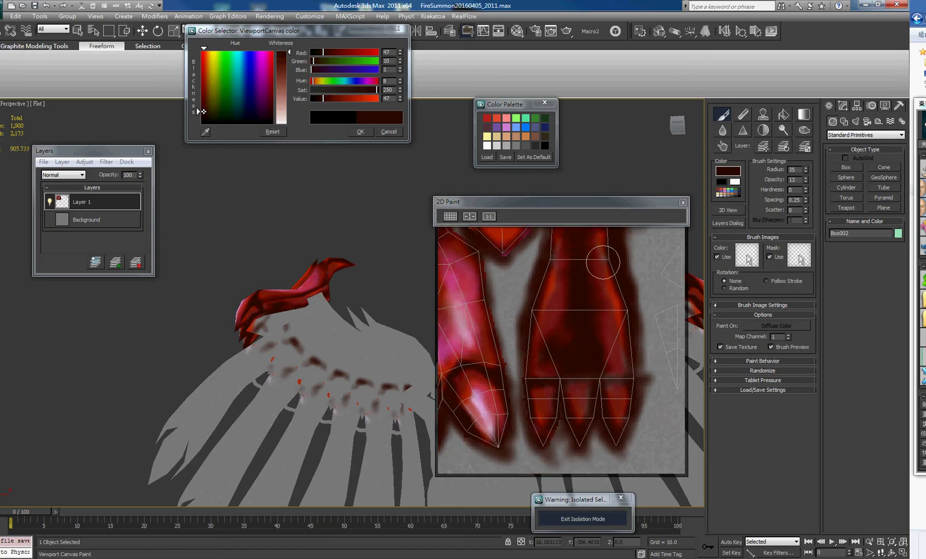
Sample the dark red swatch and blend it over the underside piece's dark center, reducing the brush radius to 16.
scroll(583, 293, down, 5)
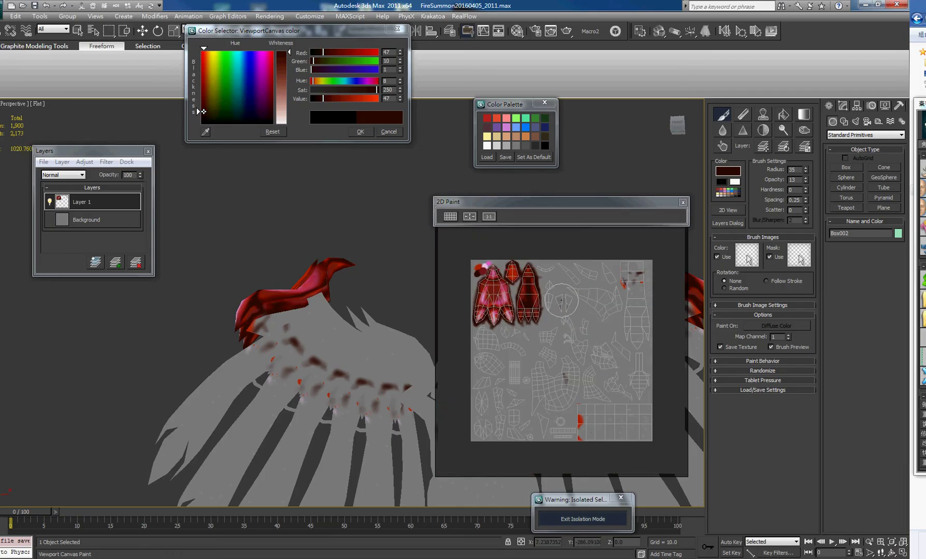
scroll(557, 302, up, 5)
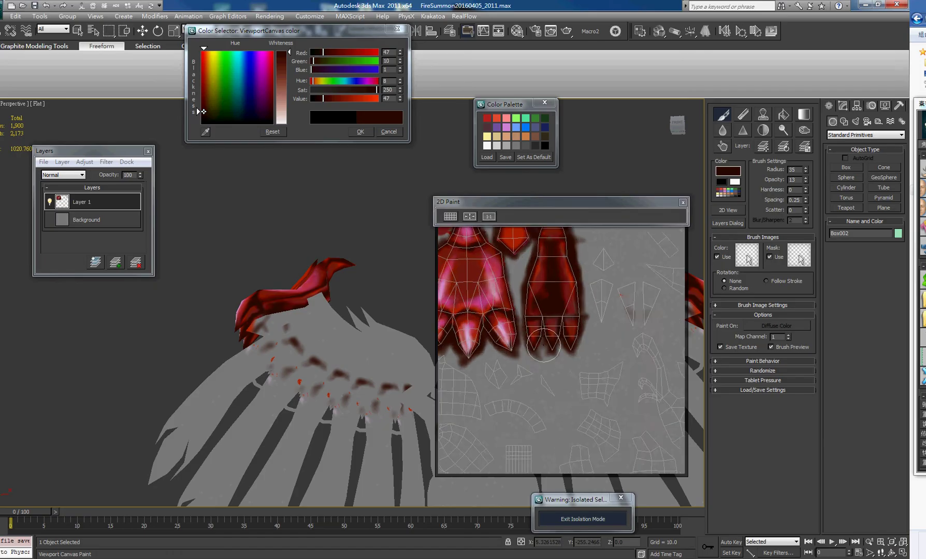
scroll(596, 421, up, 2)
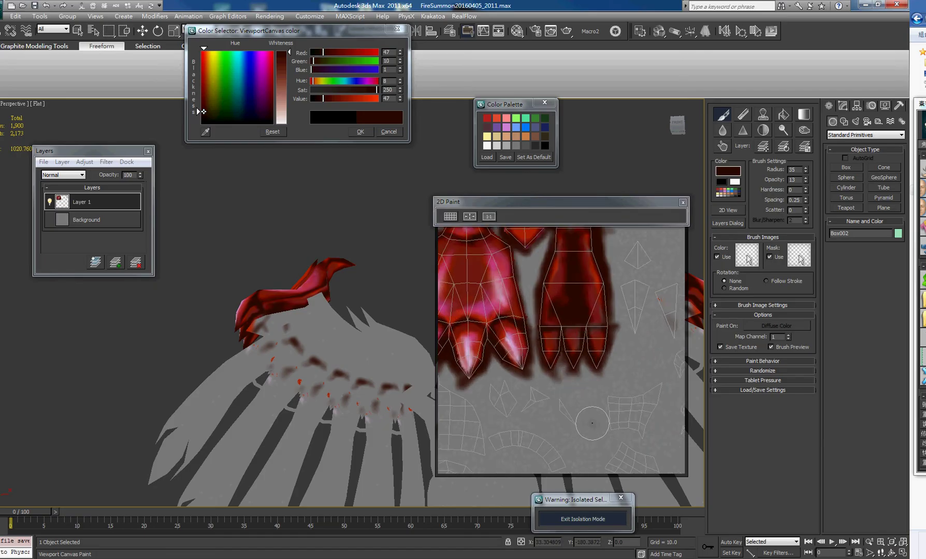
scroll(592, 423, down, 2)
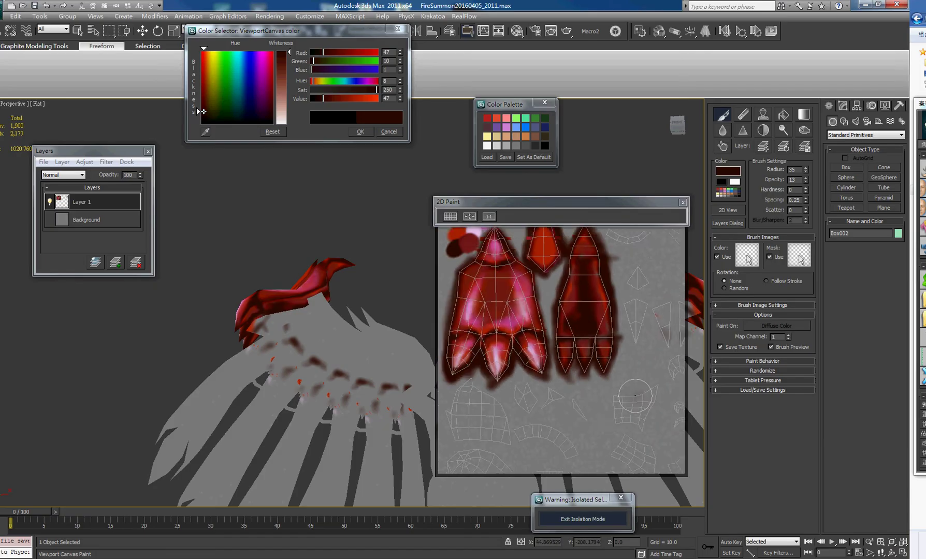
alt+click(465, 253)
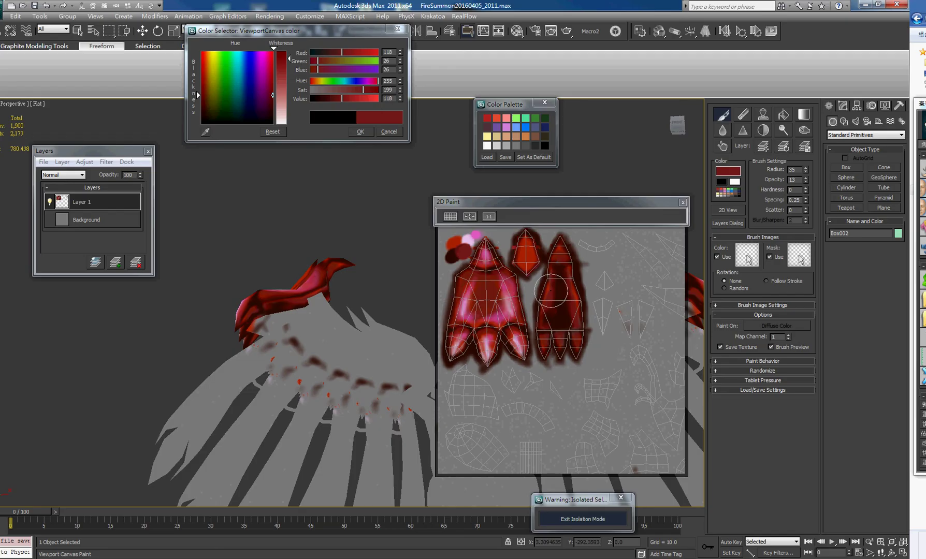
ctrl+shift+drag(553, 278, 553, 279)
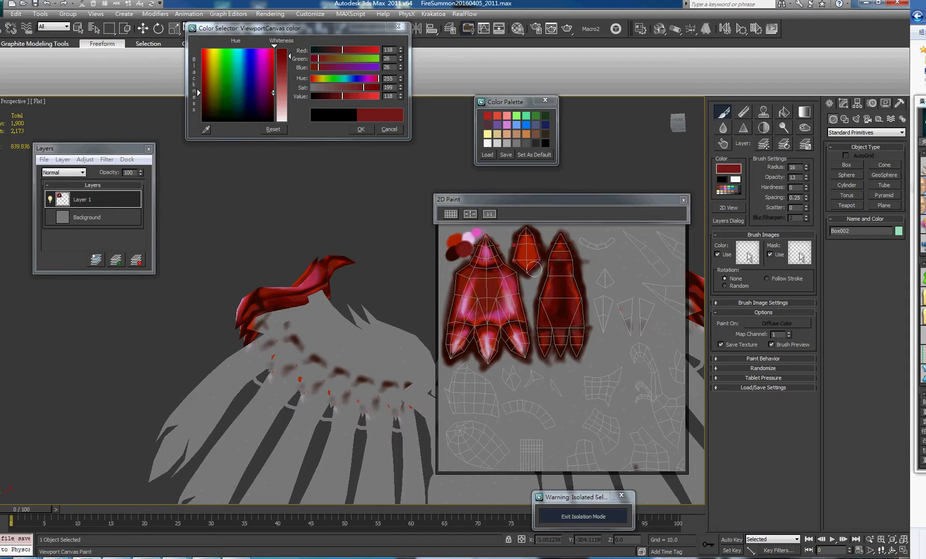
Sample the pink swatch, tint the underside piece's claws and upper tip, and check the crest from several angles.
click(475, 232)
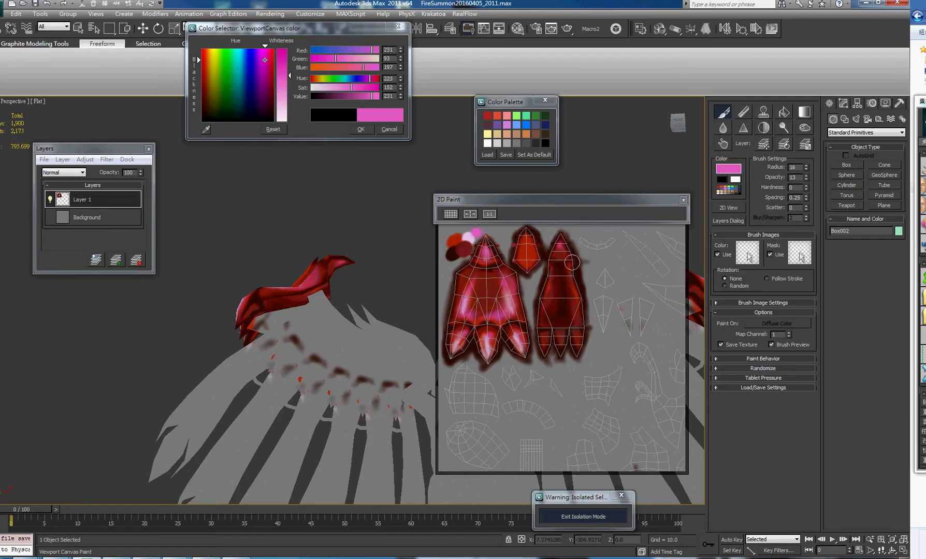
mouse_move(425, 270)
alt+middle_down()
mouse_move(367, 263)
mouse_move(383, 244)
mouse_move(357, 246)
alt+middle_up()
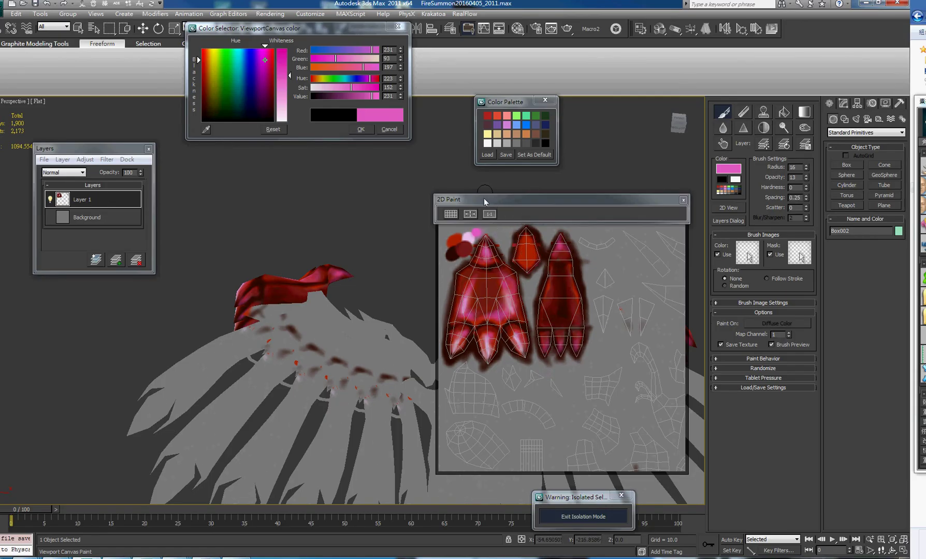
mouse_move(379, 251)
alt+middle_down()
mouse_move(398, 305)
mouse_move(386, 287)
mouse_move(406, 315)
alt+middle_up()
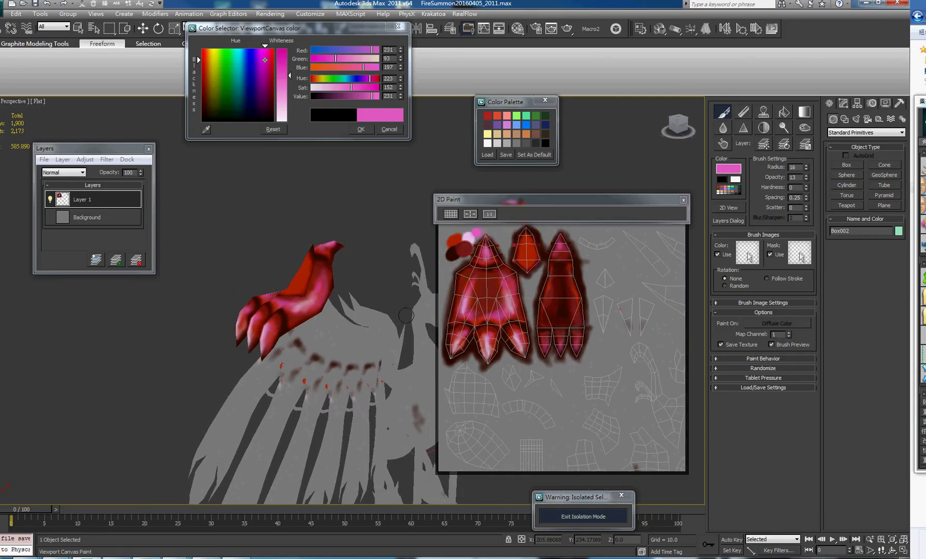
alt+middle_drag(360, 266, 426, 233)
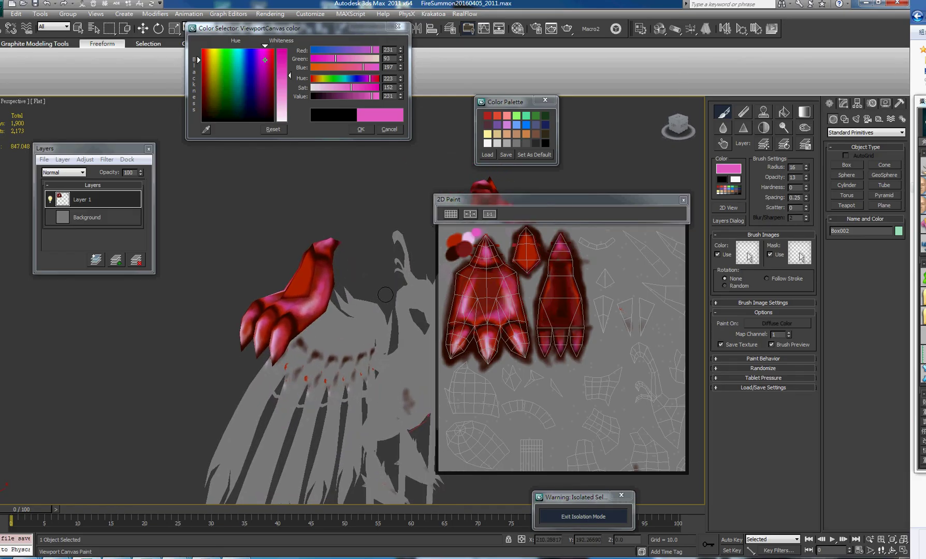
alt+middle_drag(386, 295, 382, 287)
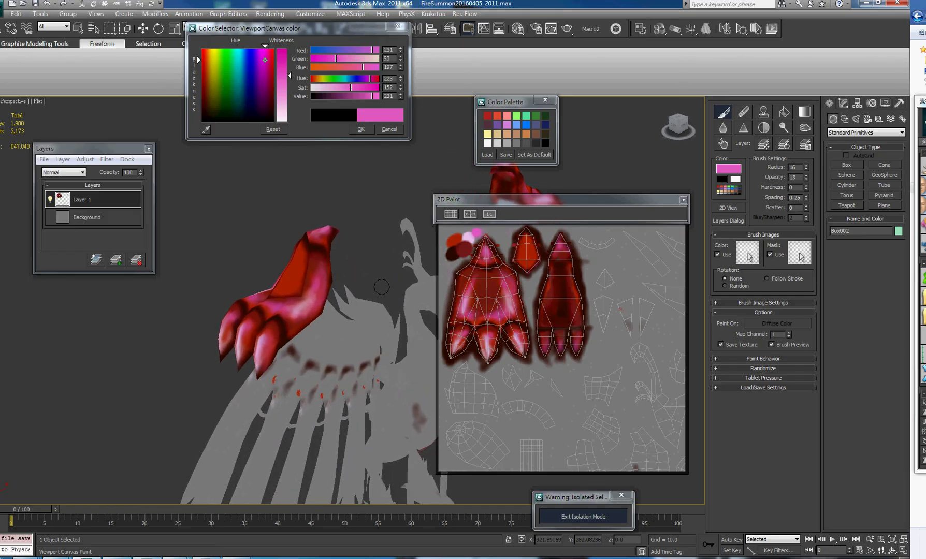
Sample the bright red (175, 36, 5) and dark red (118, 26, 26) swatches and blend them over the crest's large upper piece.
mouse_move(368, 252)
alt+middle_down()
mouse_move(322, 229)
mouse_move(355, 251)
mouse_move(335, 279)
alt+middle_up()
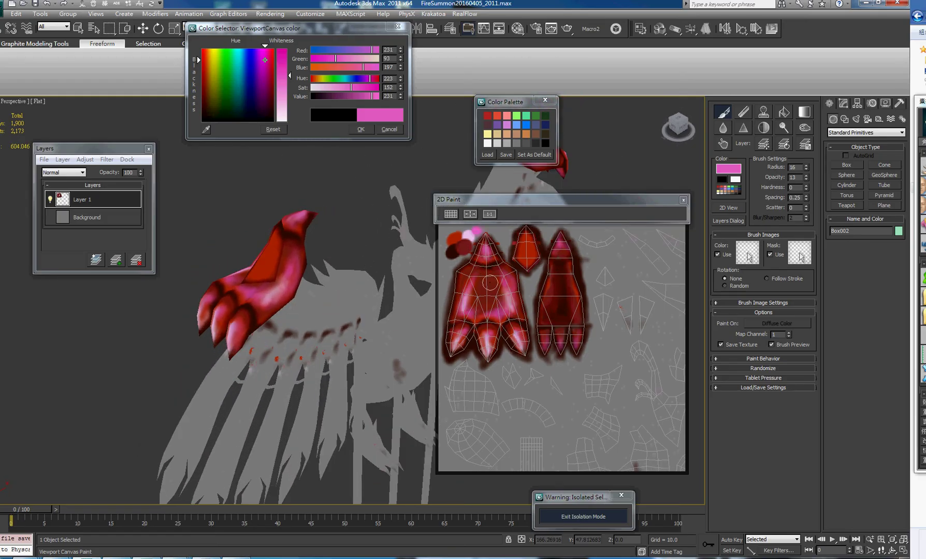
middle_drag(528, 264, 518, 254)
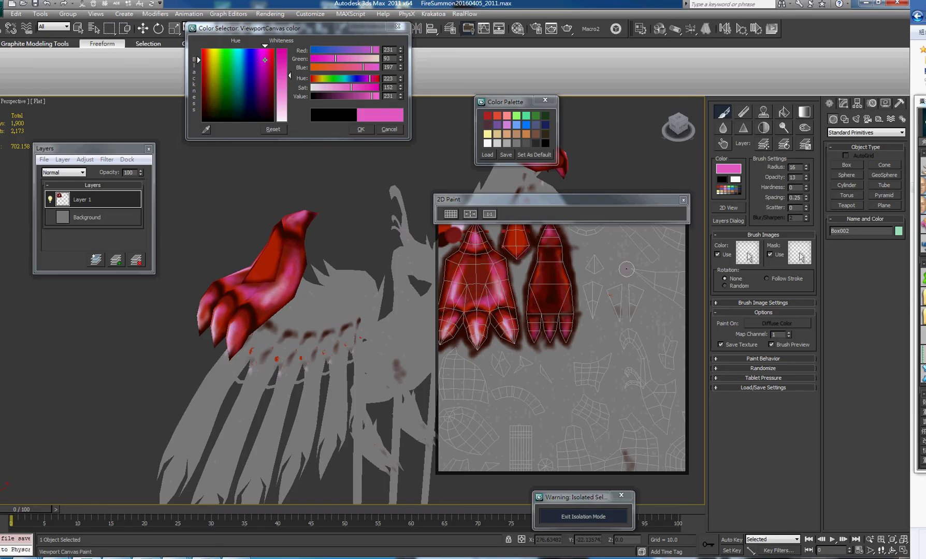
scroll(627, 269, up, 3)
middle_drag(491, 300, 600, 345)
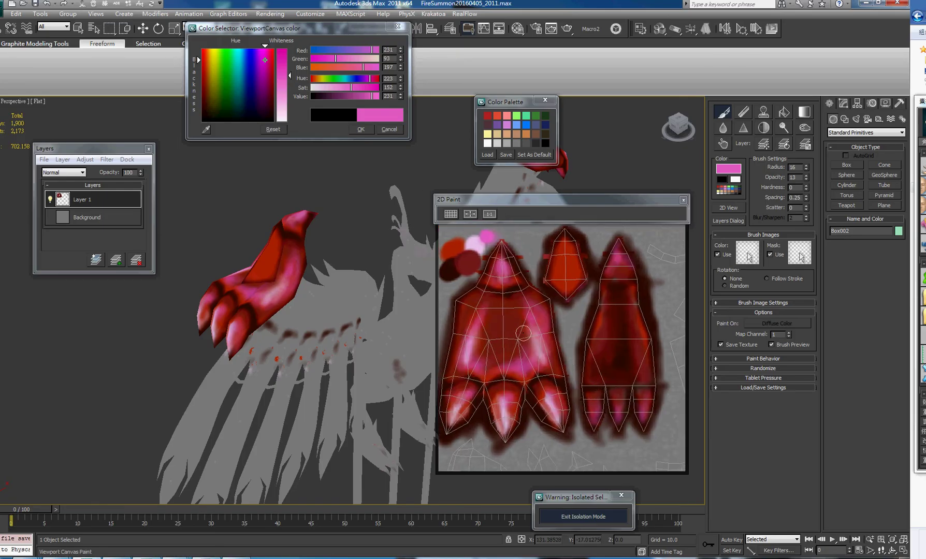
middle_drag(540, 353, 551, 353)
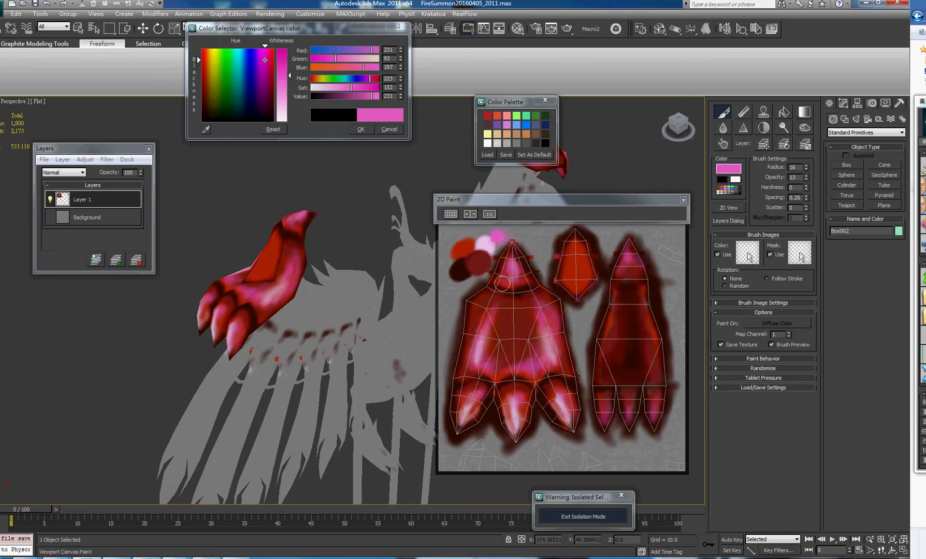
alt+click(467, 250)
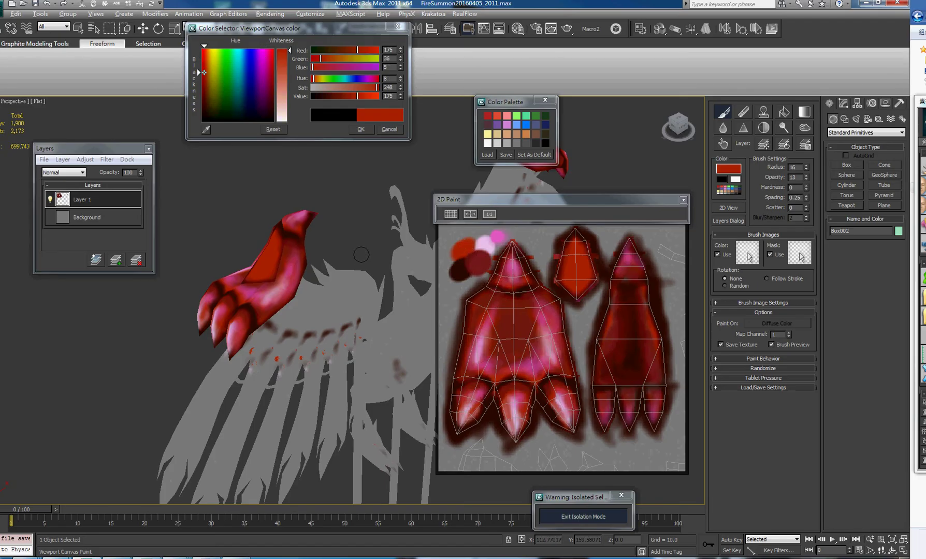
alt+middle_drag(361, 254, 329, 261)
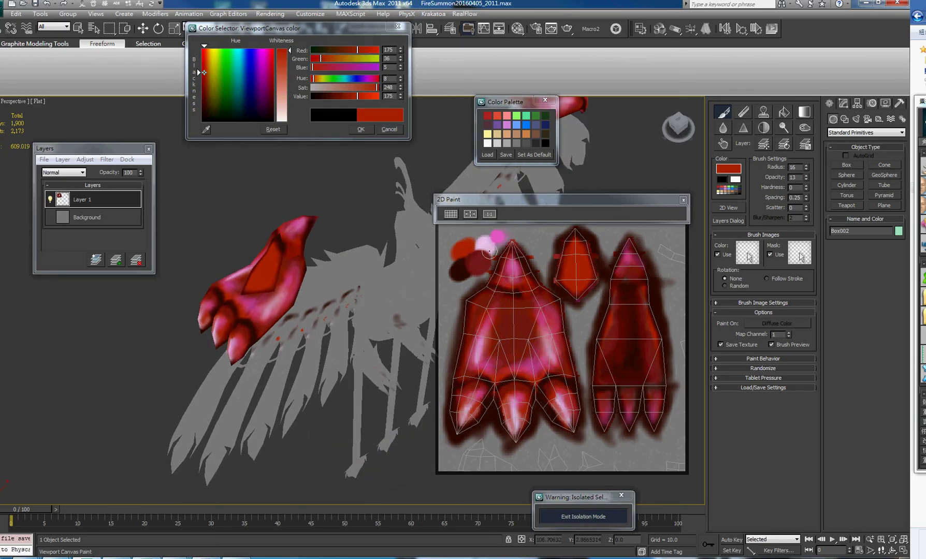
ctrl+click(477, 262)
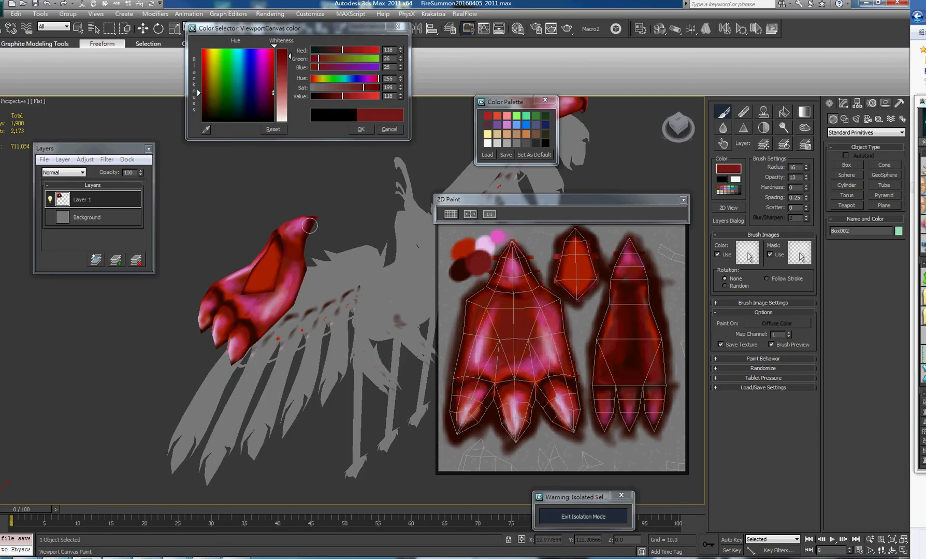
mouse_move(323, 216)
alt+middle_down()
mouse_move(296, 223)
mouse_move(376, 198)
alt+middle_up()
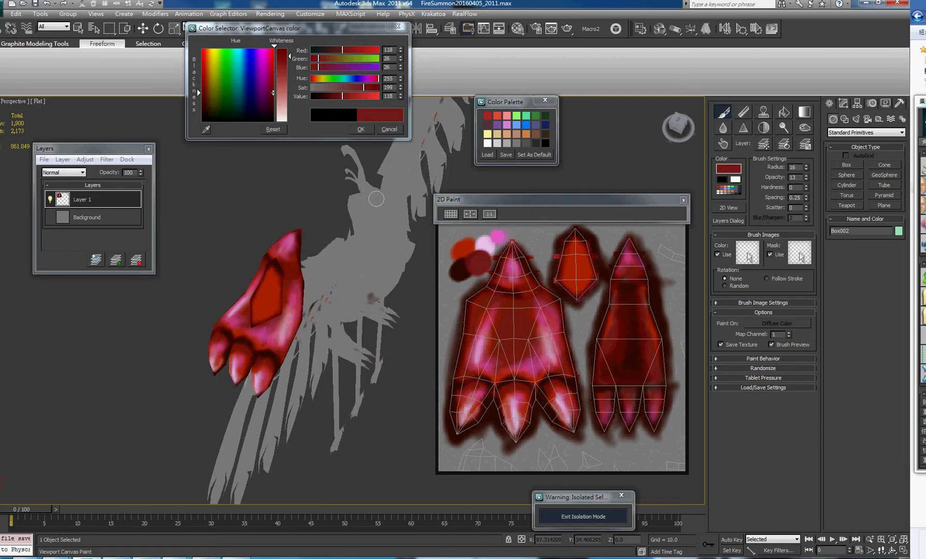
Sample the pink swatch (231, 93, 197) and brush it along the tip and upper side edge of the crest in the viewport.
ctrl+click(500, 238)
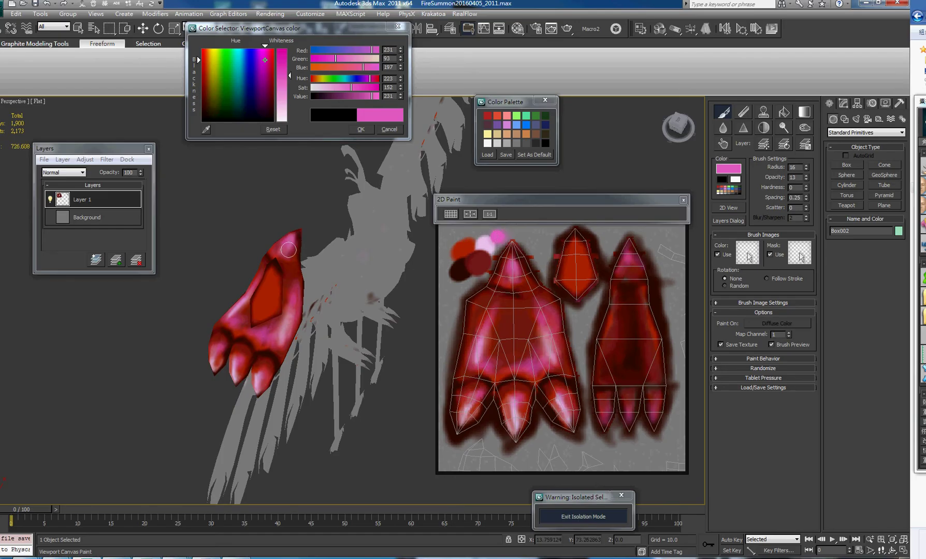
drag(289, 264, 296, 274)
drag(293, 240, 293, 284)
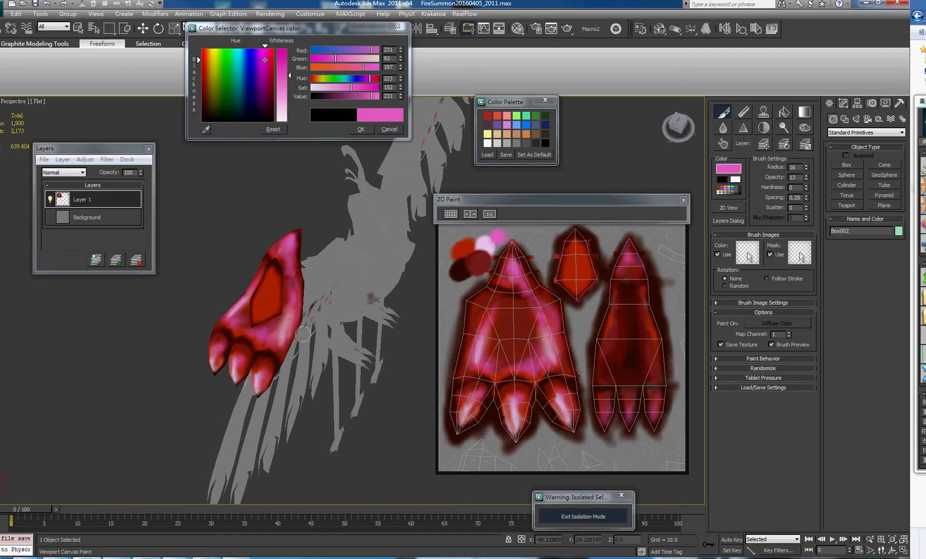
mouse_move(386, 220)
alt+middle_down()
mouse_move(354, 207)
mouse_move(365, 161)
alt+middle_up()
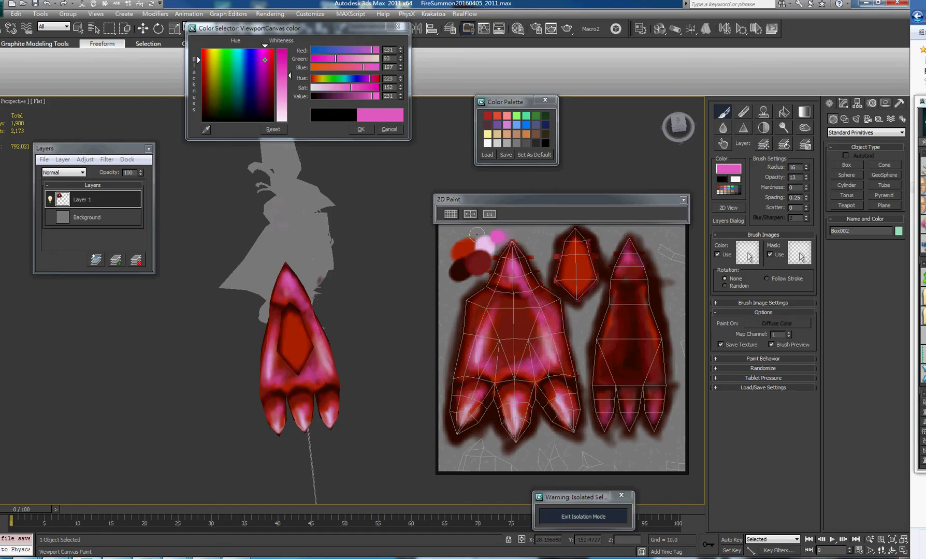
Sample dark red, then bright red (175, 36, 5), and blend the pink tip into the crest's upper body.
alt+click(484, 260)
alt+middle_drag(269, 272, 318, 284)
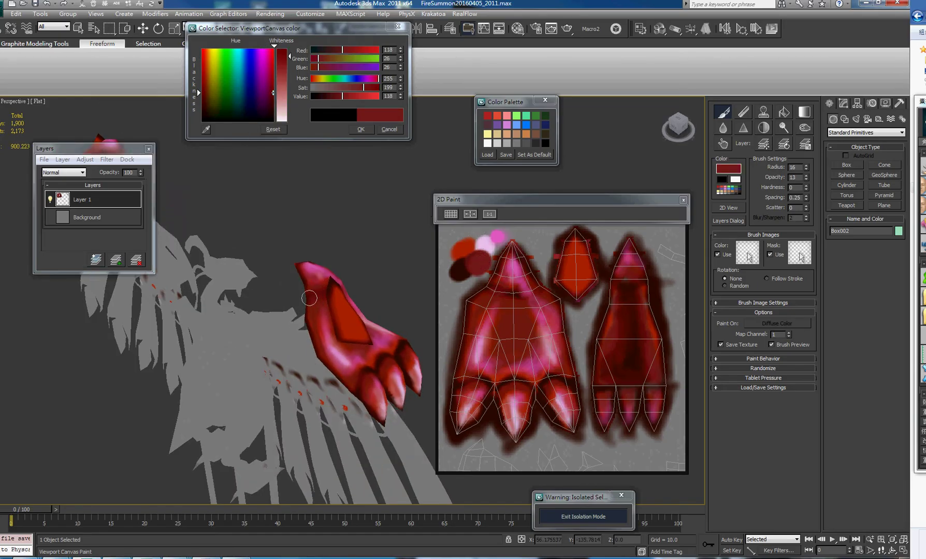
mouse_move(425, 259)
alt+middle_down()
mouse_move(379, 255)
mouse_move(390, 255)
mouse_move(352, 264)
mouse_move(409, 242)
alt+middle_up()
alt+click(465, 249)
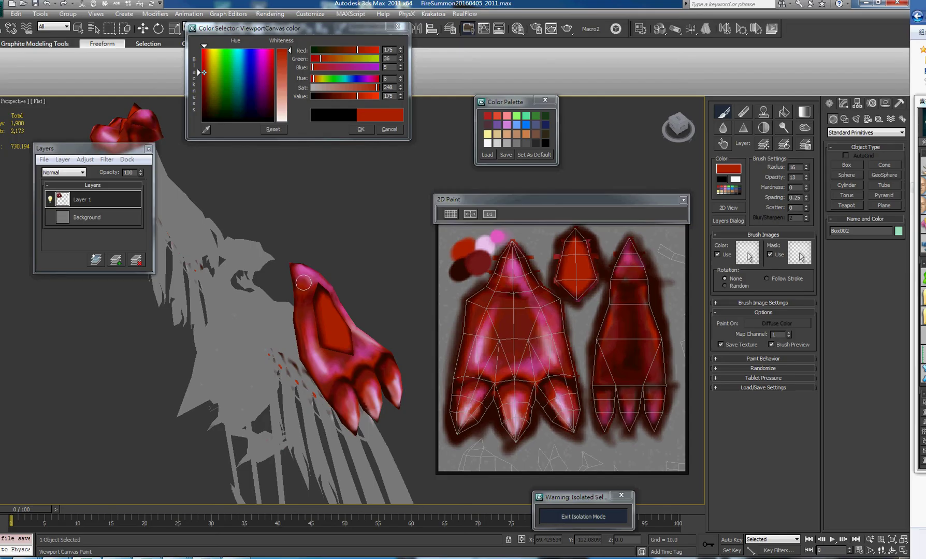
mouse_move(428, 287)
alt+middle_down()
mouse_move(420, 270)
mouse_move(430, 225)
mouse_move(314, 293)
mouse_move(332, 280)
alt+middle_up()
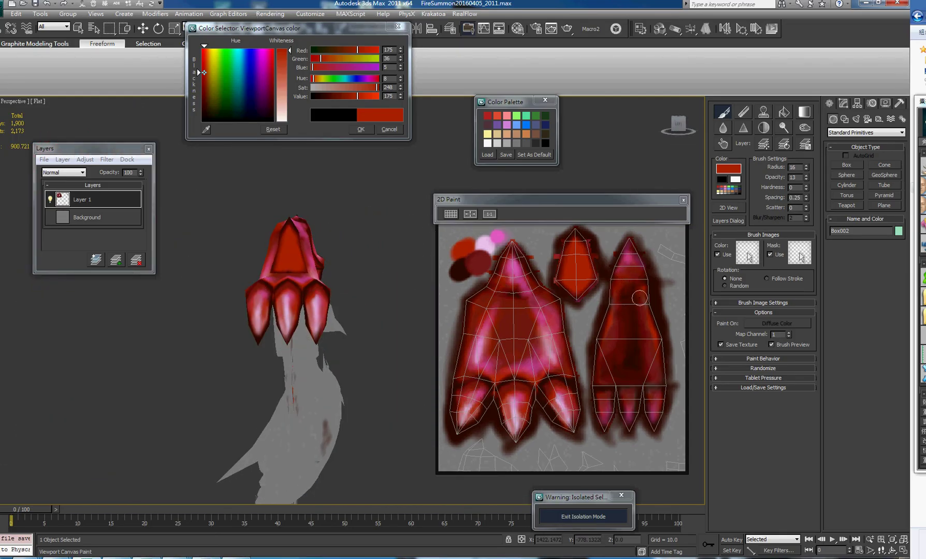
Sample dark red (118, 26, 26) and blend it over the neck of the underside piece.
alt+click(489, 263)
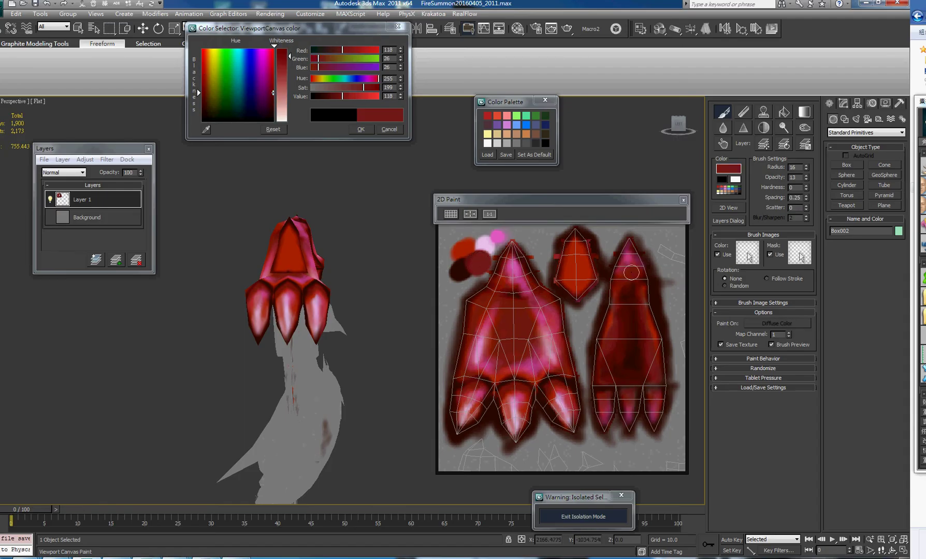
mouse_move(640, 288)
mouse_down()
mouse_move(637, 308)
mouse_move(641, 302)
mouse_up()
alt+middle_drag(356, 291, 209, 274)
mouse_move(369, 266)
alt+middle_down()
mouse_move(302, 248)
mouse_move(373, 277)
alt+middle_up()
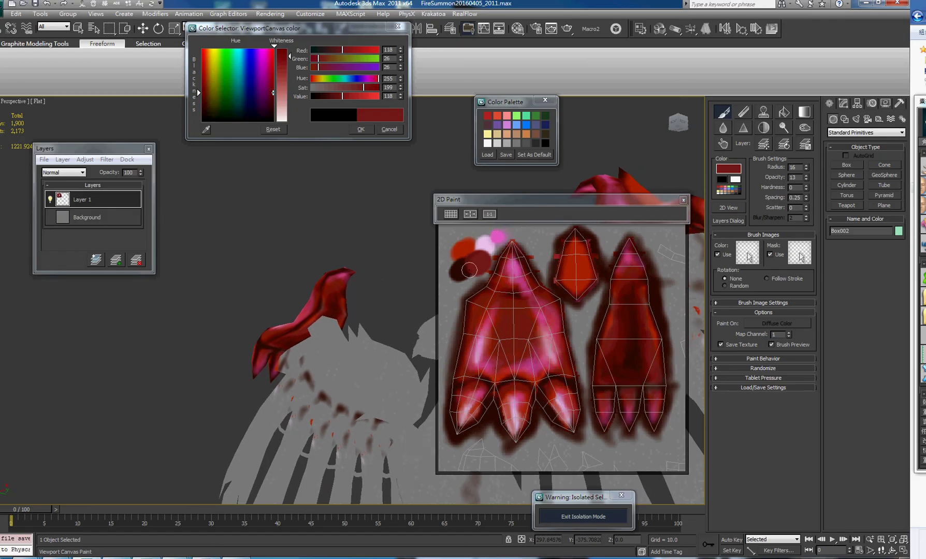
Shade the underside piece's neck with the darkest brown-red (47, 10, 1) and dark red (118, 26, 26), using a brush radius of 35.
click(205, 109)
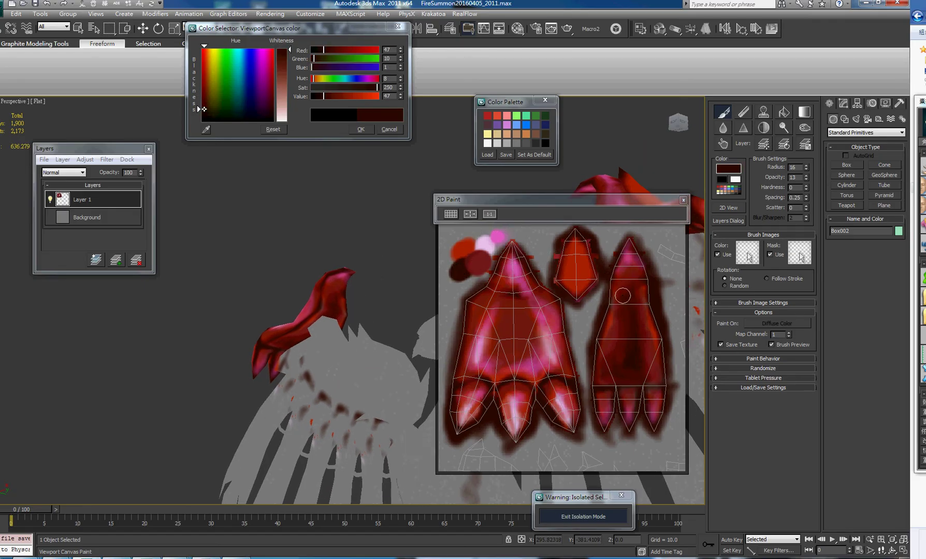
ctrl+shift+drag(619, 295, 624, 285)
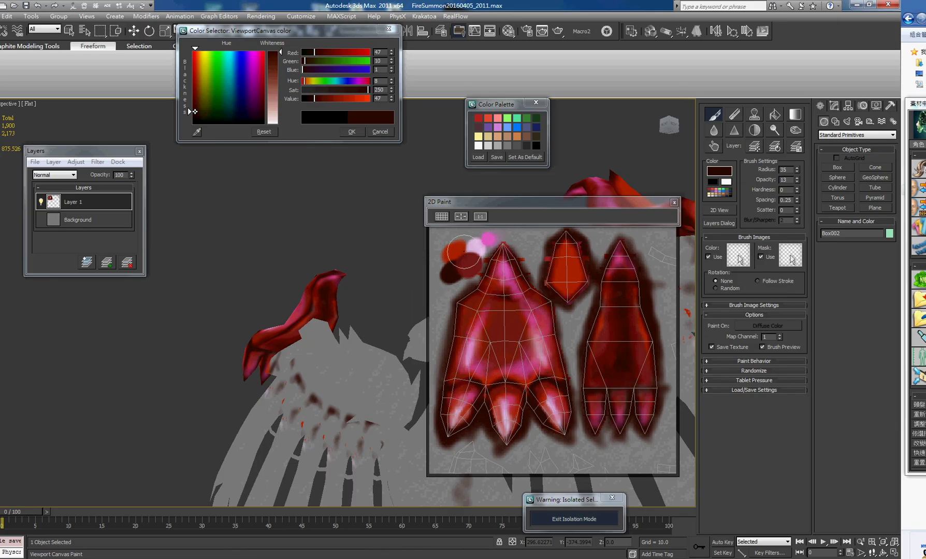
shift+click(469, 269)
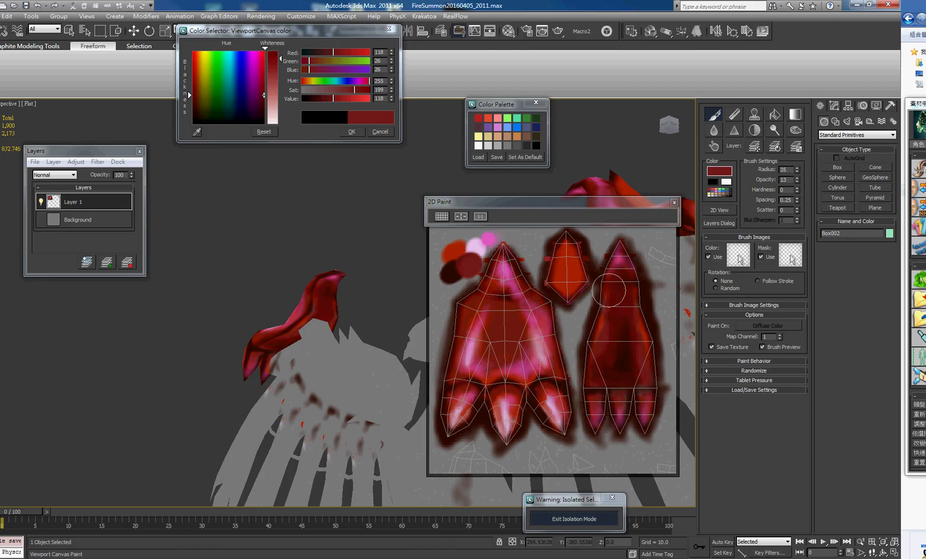
shift+click(446, 273)
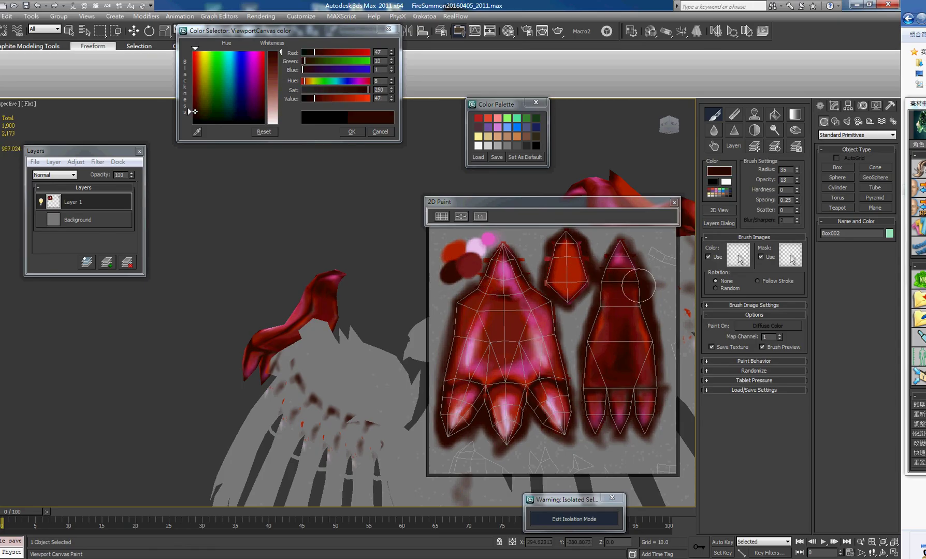
Sample bright red (175, 36, 5) and tint the underside piece's neck and side edges with a brush radius of 28.
shift+click(455, 252)
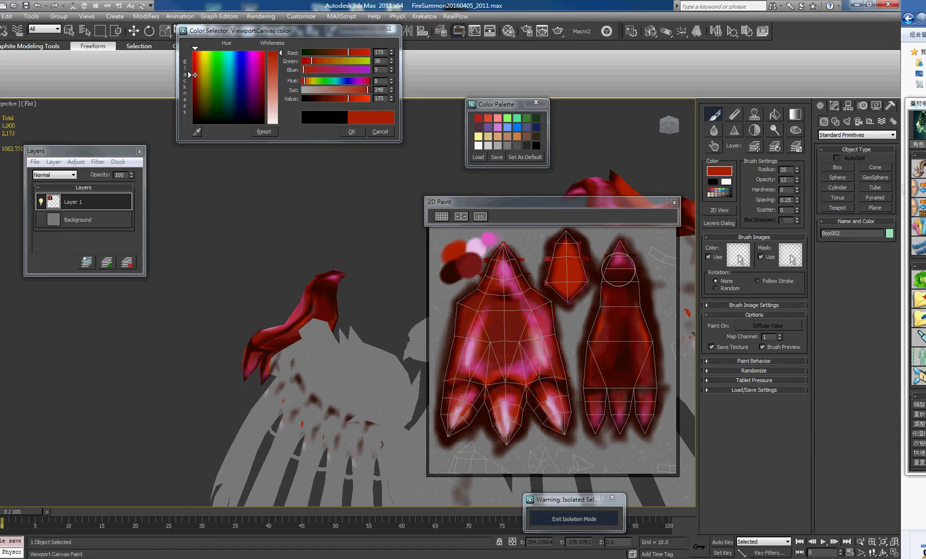
mouse_move(619, 270)
ctrl+shift+mouse_down()
mouse_move(607, 298)
mouse_move(612, 274)
ctrl+shift+mouse_up()
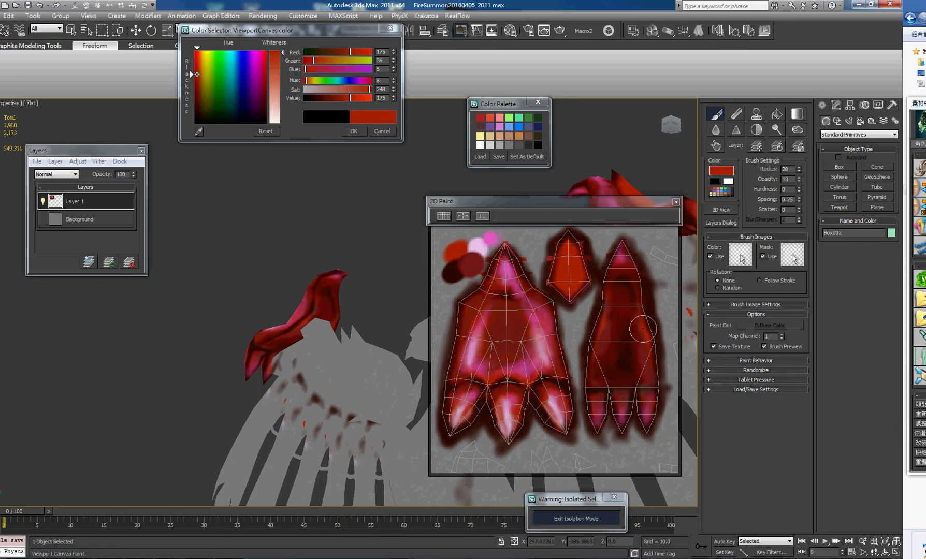
middle_drag(348, 314, 285, 300)
alt+middle_drag(306, 306, 352, 325)
alt+middle_drag(382, 284, 368, 301)
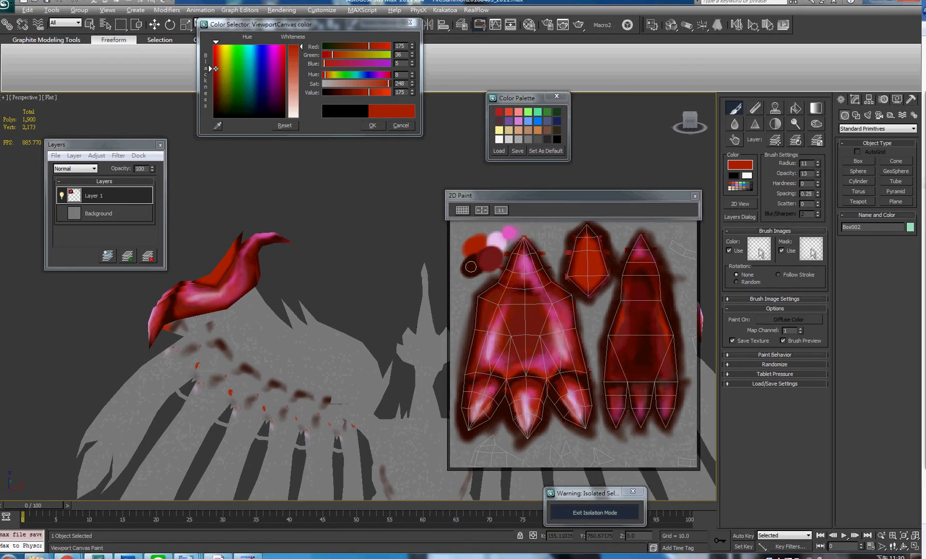
Sample the darkest brown-red (47, 10, 1) and darken the edges around the underside piece's tip and claws, reducing the brush radius to 5.
ctrl+click(468, 271)
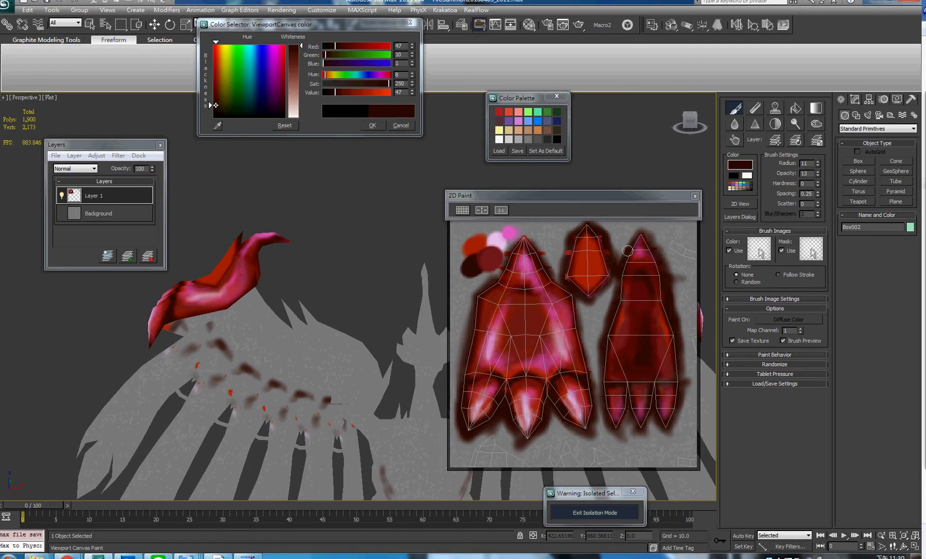
ctrl+shift+drag(623, 254, 623, 259)
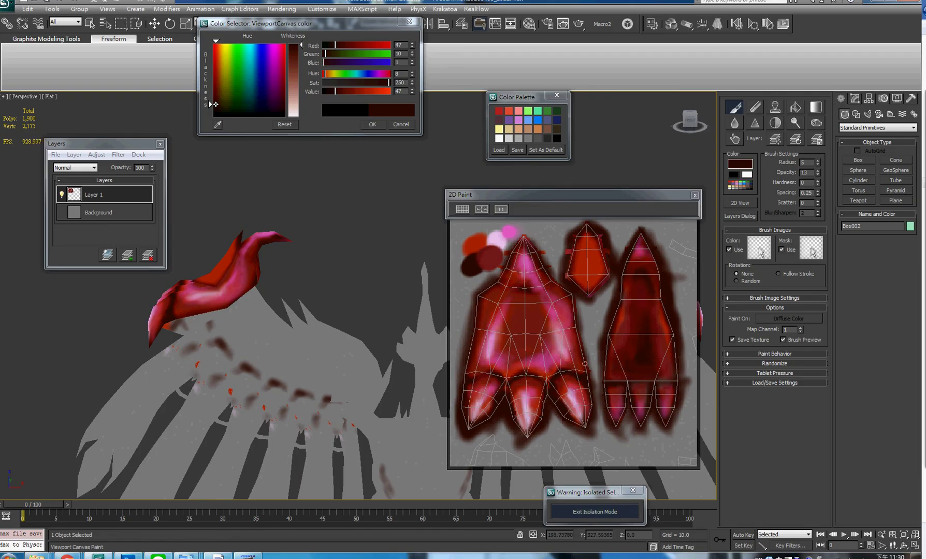
middle_drag(603, 372, 600, 370)
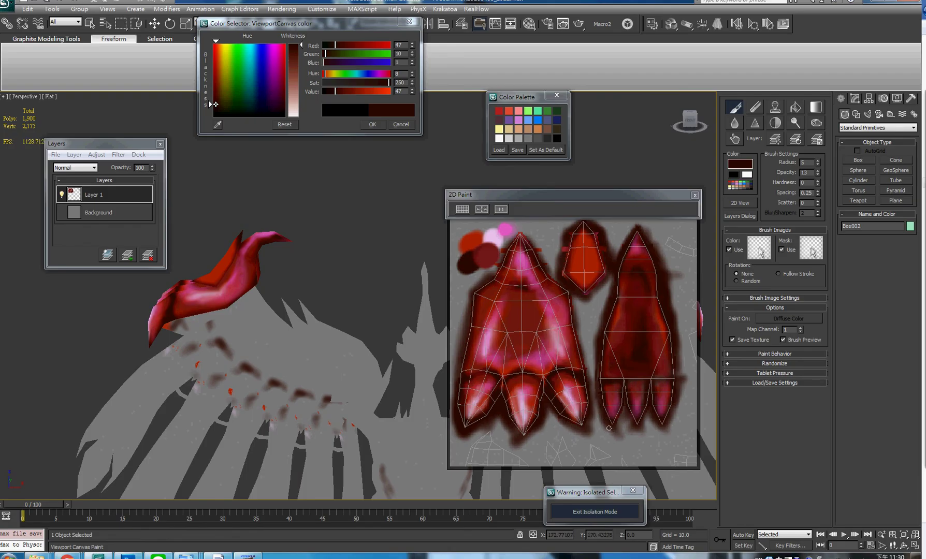
alt+middle_drag(330, 323, 383, 305)
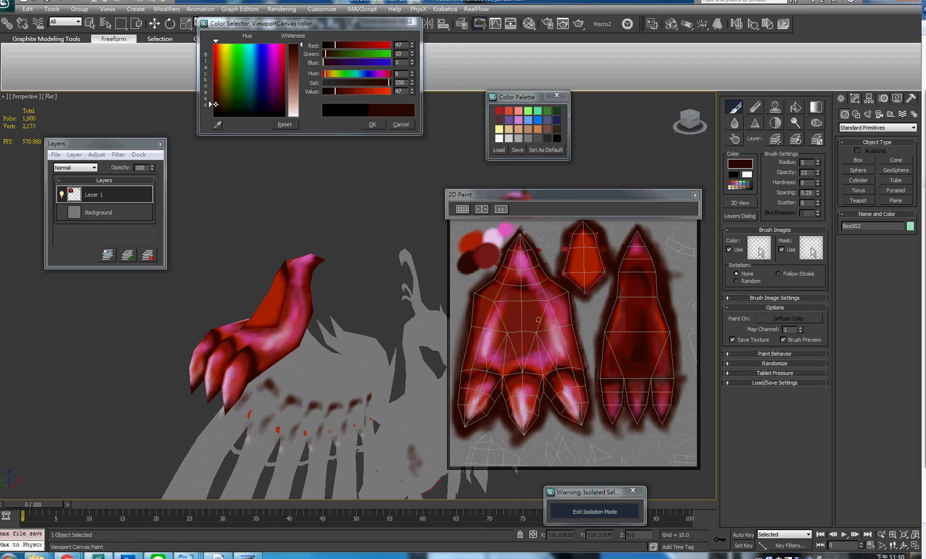
Erase the stray red and brown marks outside the crest pieces across the whole texture with the Eraser at 50 opacity.
alt+middle_drag(331, 288, 345, 259)
mouse_move(344, 259)
middle_down()
mouse_move(356, 290)
mouse_move(313, 218)
mouse_move(346, 246)
mouse_move(328, 274)
mouse_move(337, 254)
mouse_move(349, 252)
mouse_move(317, 244)
middle_up()
mouse_move(659, 196)
mouse_down()
mouse_move(634, 109)
mouse_move(613, 147)
mouse_move(606, 194)
mouse_up()
scroll(451, 238, down, 5)
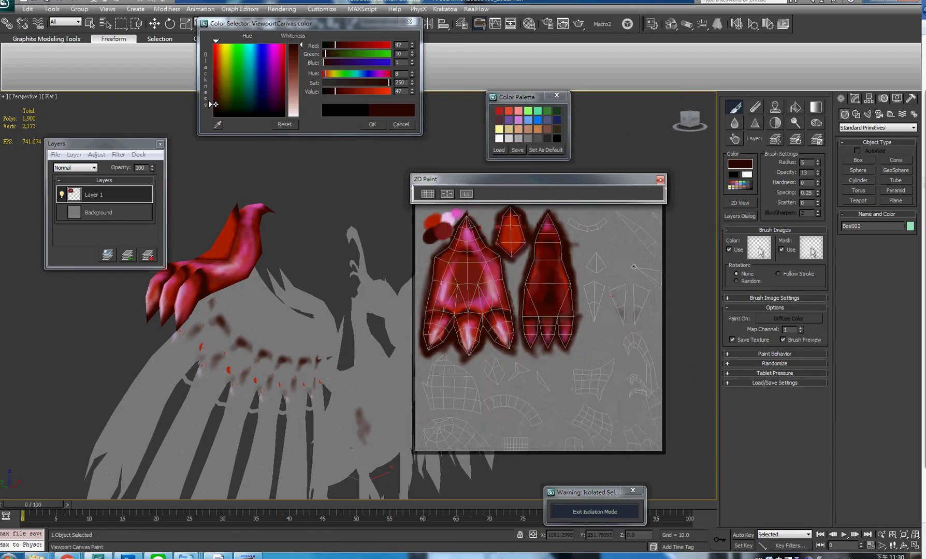
scroll(598, 289, up, 1)
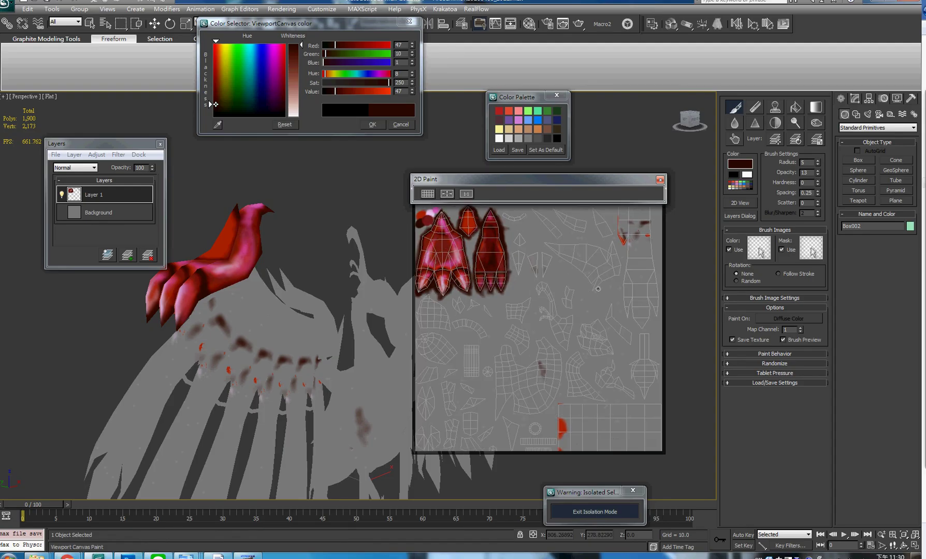
click(755, 107)
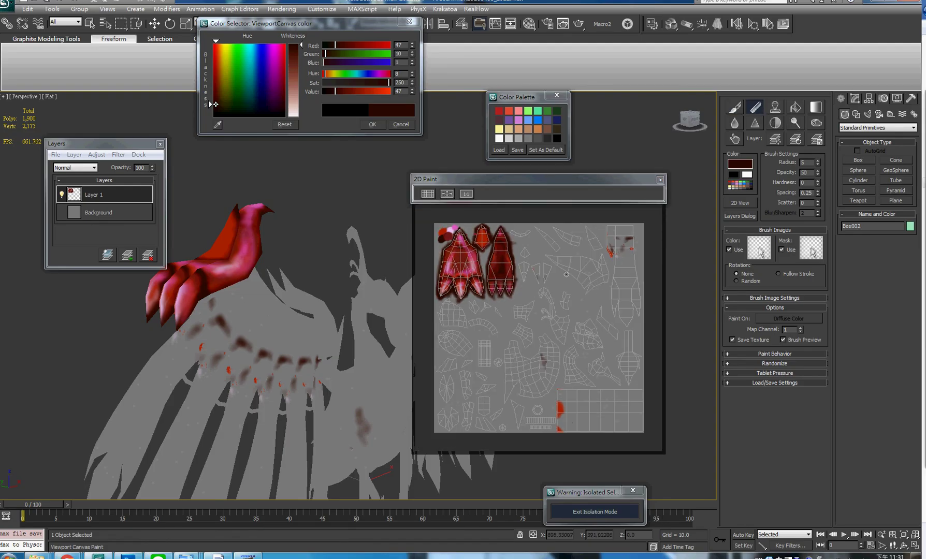
ctrl+shift+drag(567, 326, 598, 315)
mouse_move(604, 278)
mouse_down()
mouse_move(612, 244)
mouse_move(624, 246)
mouse_up()
mouse_move(573, 353)
mouse_down()
mouse_move(539, 363)
mouse_move(549, 415)
mouse_move(581, 432)
mouse_up()
ctrl+shift+drag(557, 322, 548, 323)
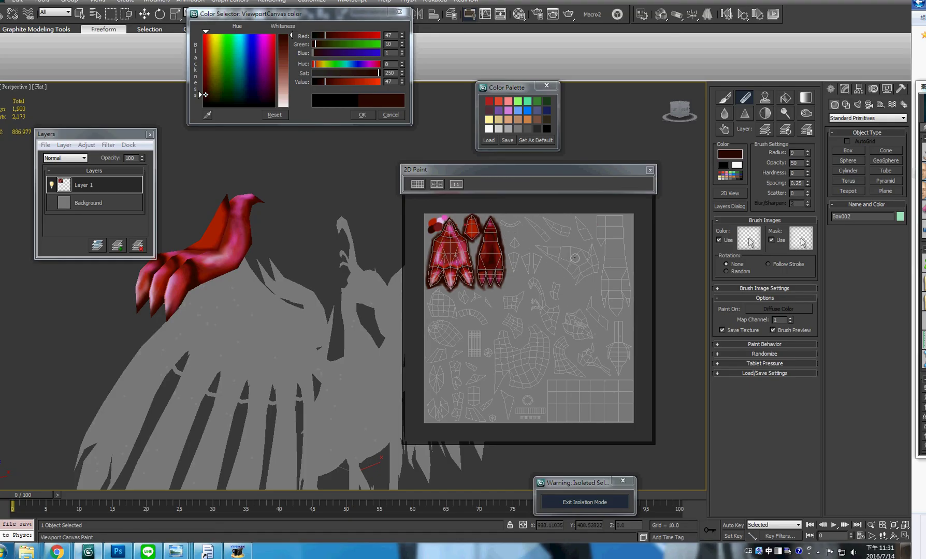
scroll(575, 258, up, 1)
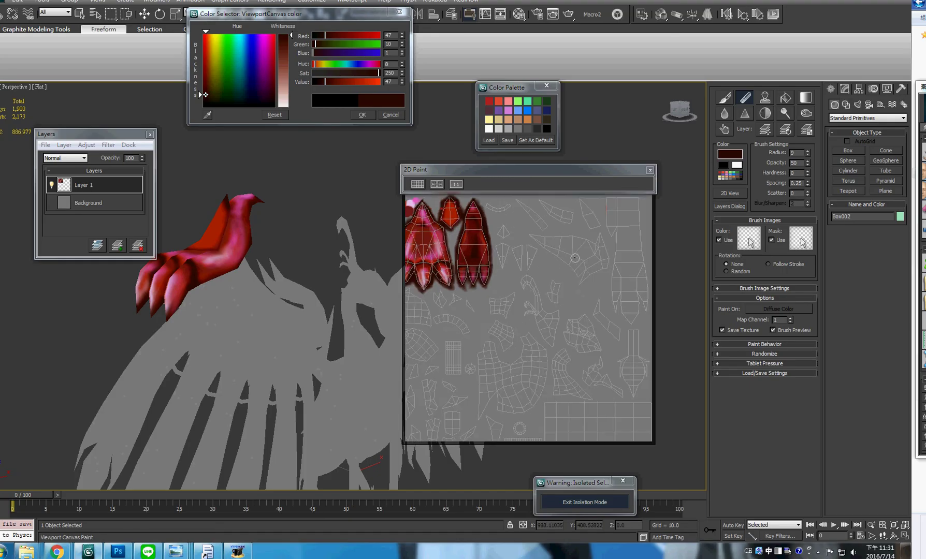
scroll(575, 258, down, 1)
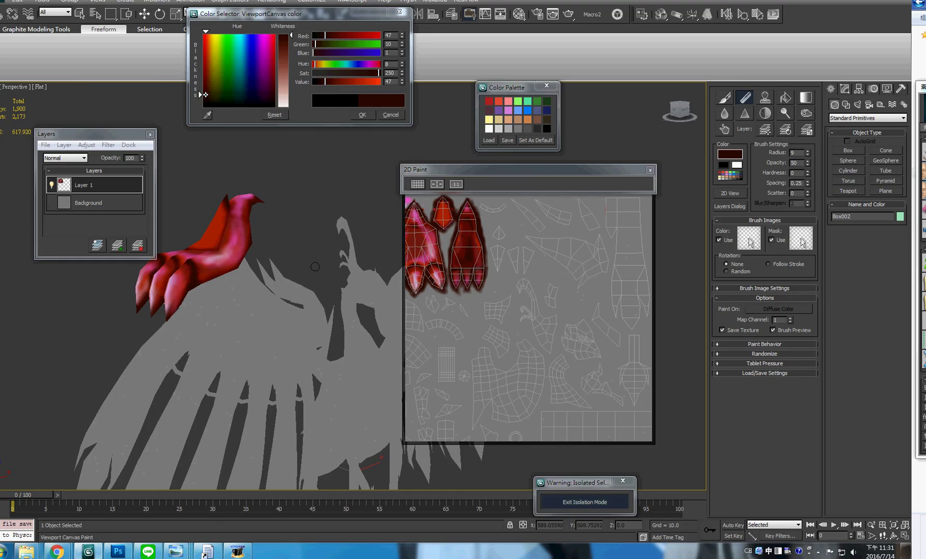
Set the viewport shading to Smooth + Highlights and move the 2D Paint window clear of the phoenix.
alt+middle_drag(315, 267, 289, 237)
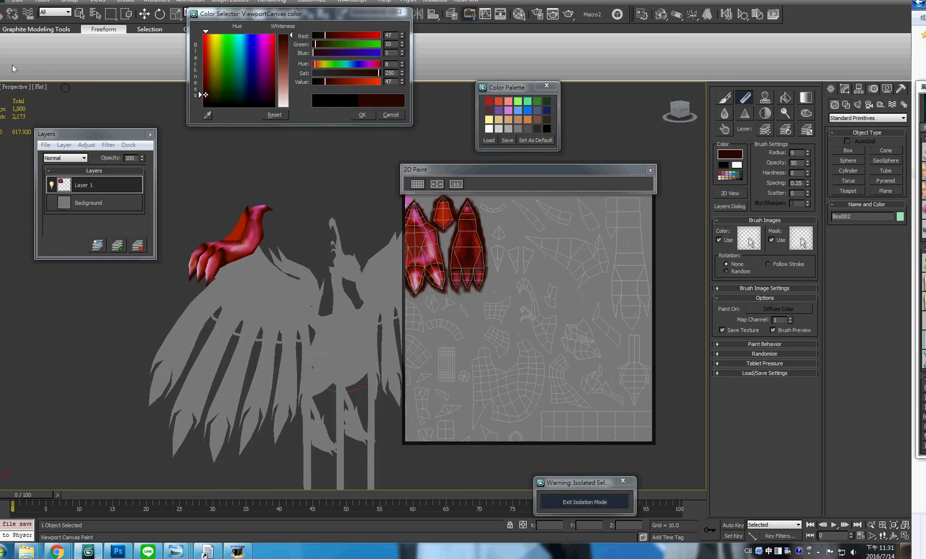
click(37, 87)
click(56, 99)
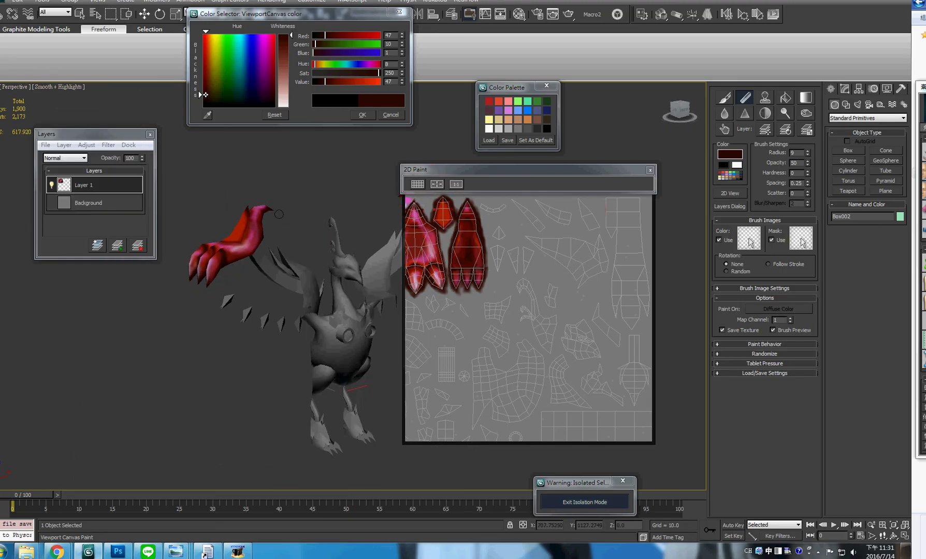
mouse_move(233, 274)
alt+middle_down()
mouse_move(283, 293)
mouse_move(326, 283)
mouse_move(278, 214)
mouse_move(283, 233)
mouse_move(325, 208)
mouse_move(375, 214)
mouse_move(294, 234)
mouse_move(310, 222)
alt+middle_up()
scroll(358, 206, up, 3)
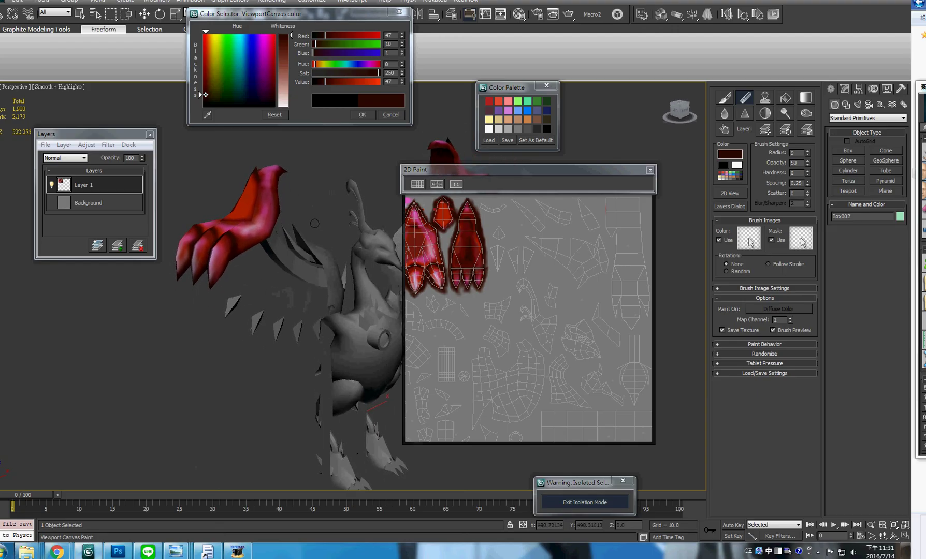
mouse_move(507, 176)
mouse_down()
mouse_move(619, 196)
mouse_move(603, 193)
mouse_up()
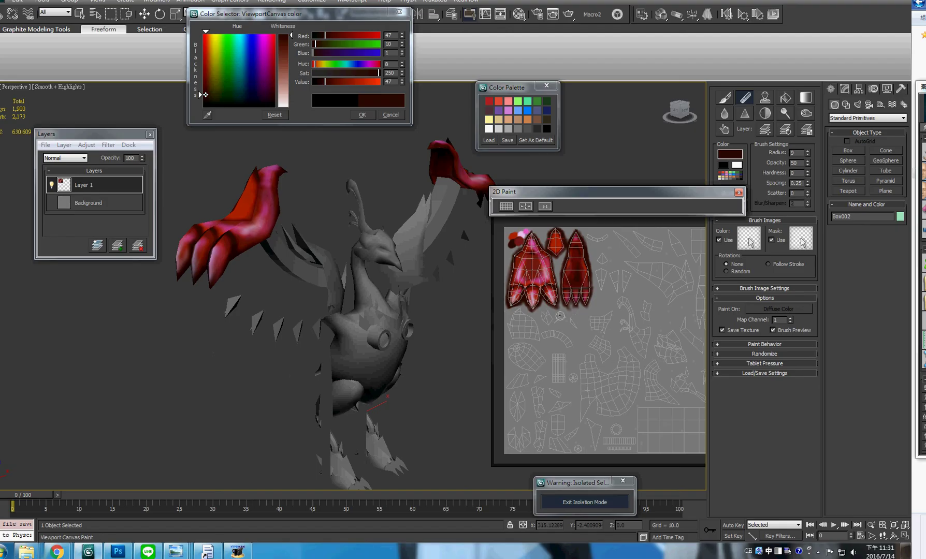